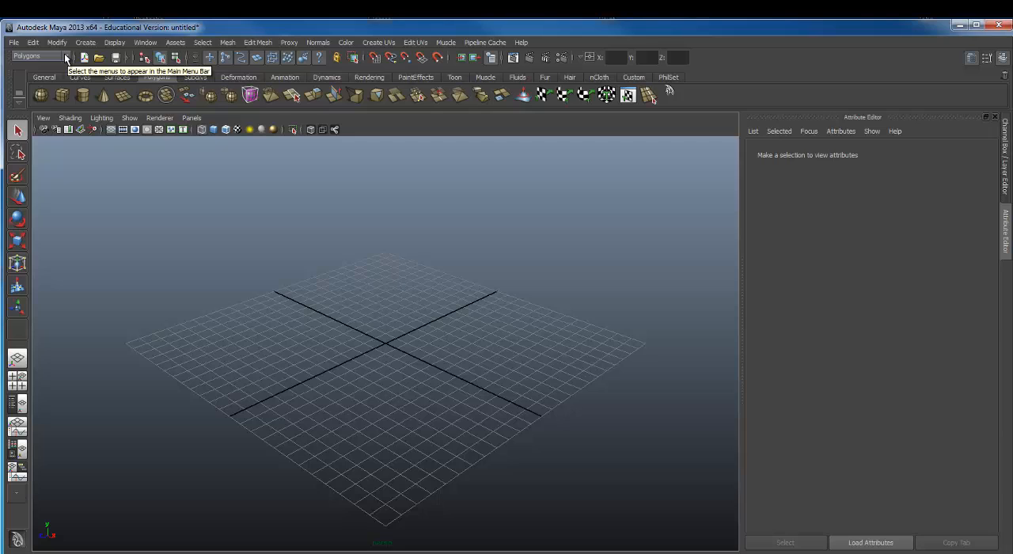
Step: Browse the Animation and Dynamics menu sets and return to the Polygons menu set
left_click(67, 57)
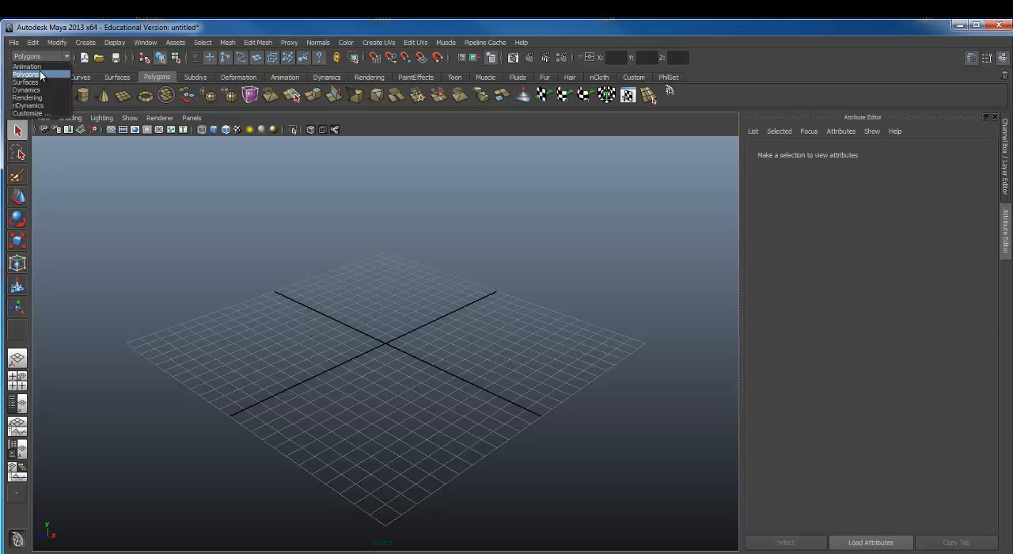
left_click(39, 66)
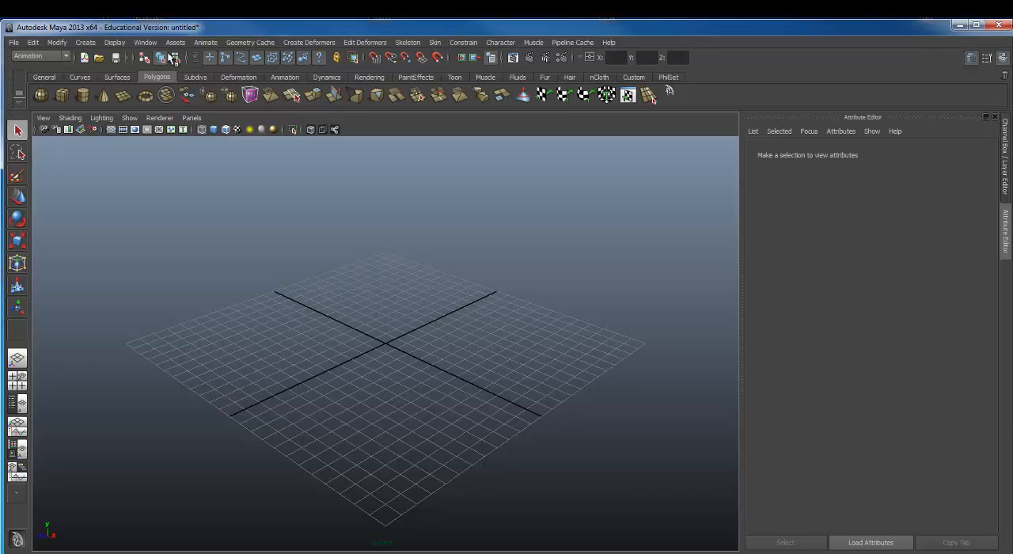
left_click(66, 56)
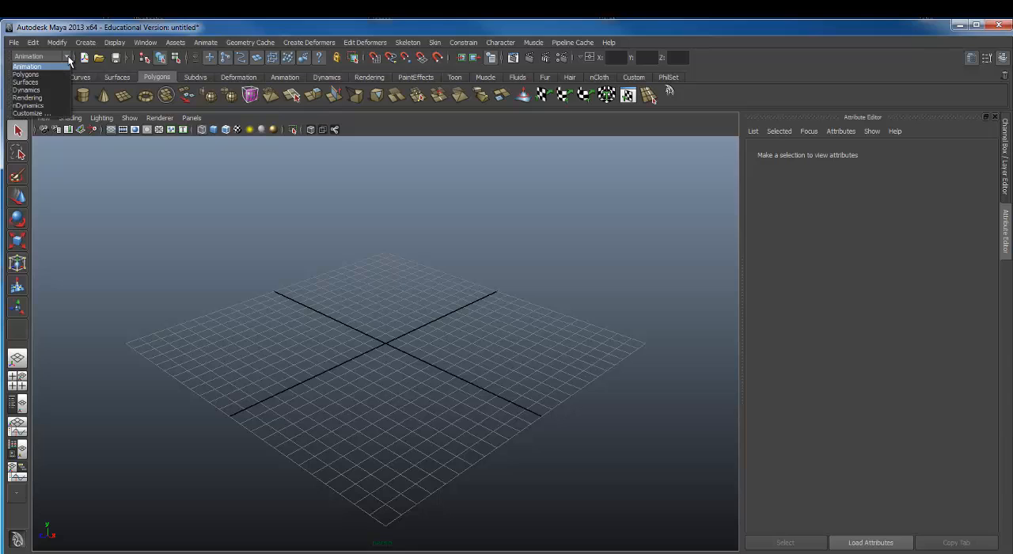
left_click(46, 90)
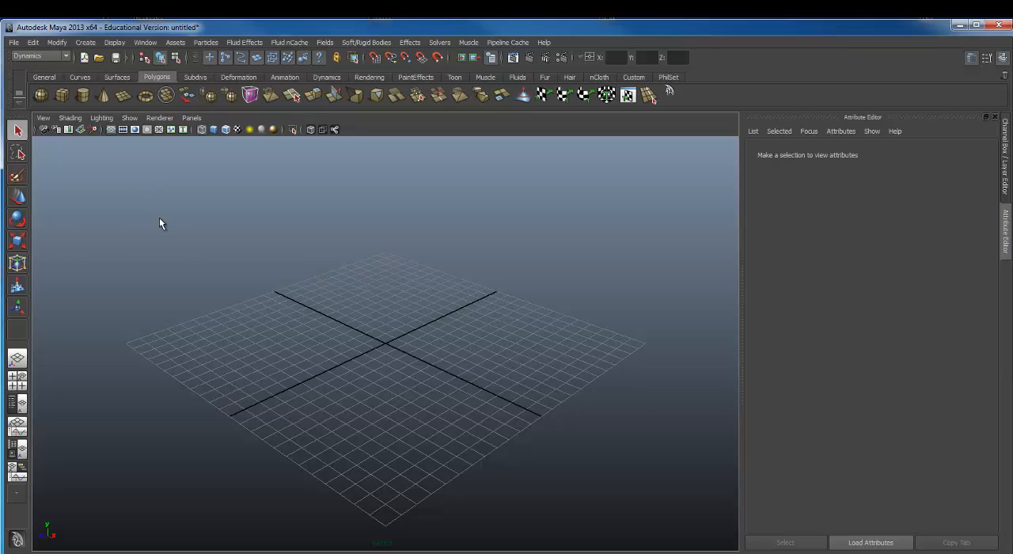
left_click(67, 57)
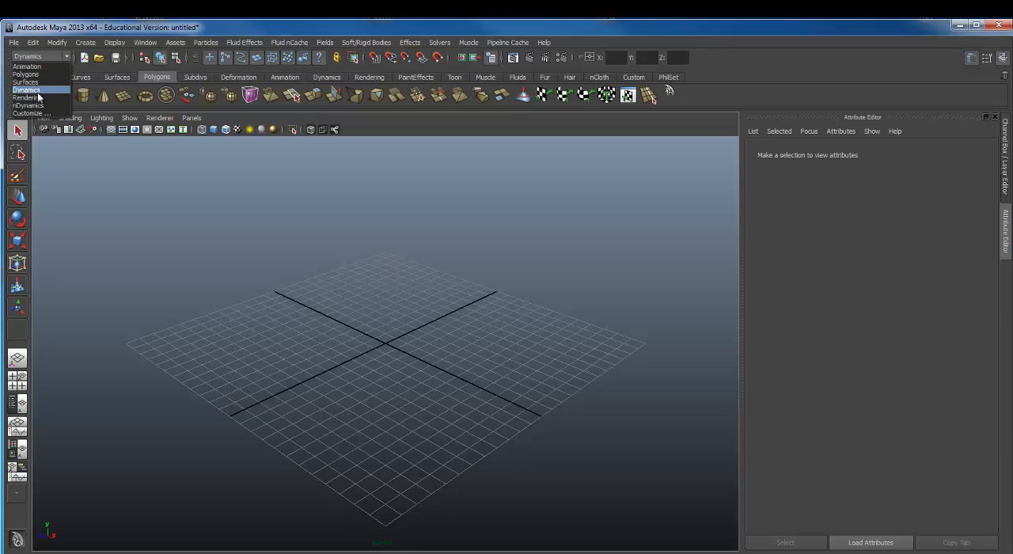
left_click(32, 75)
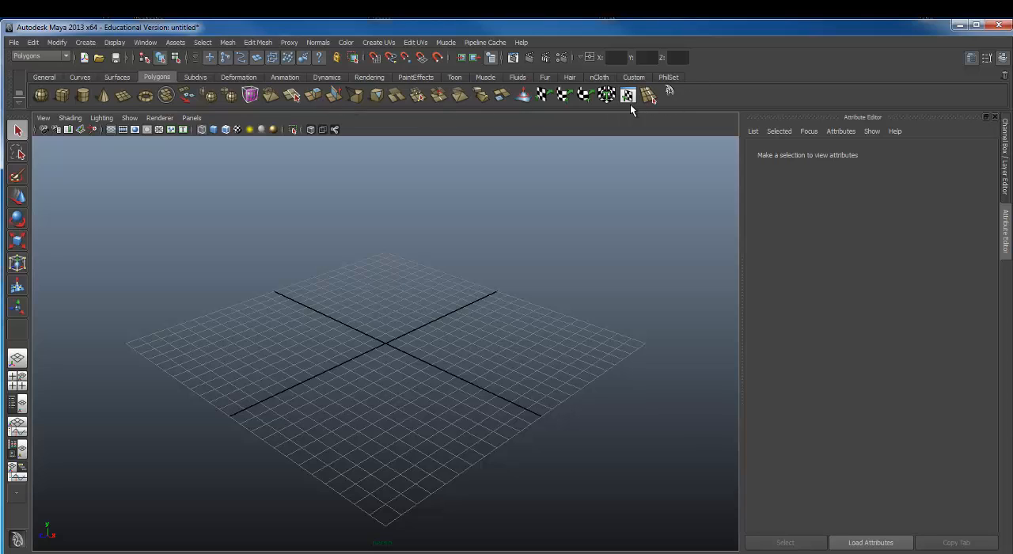
Step: Look through the Surfaces, Curves and General shelves and return to the Polygons shelf
left_click(116, 77)
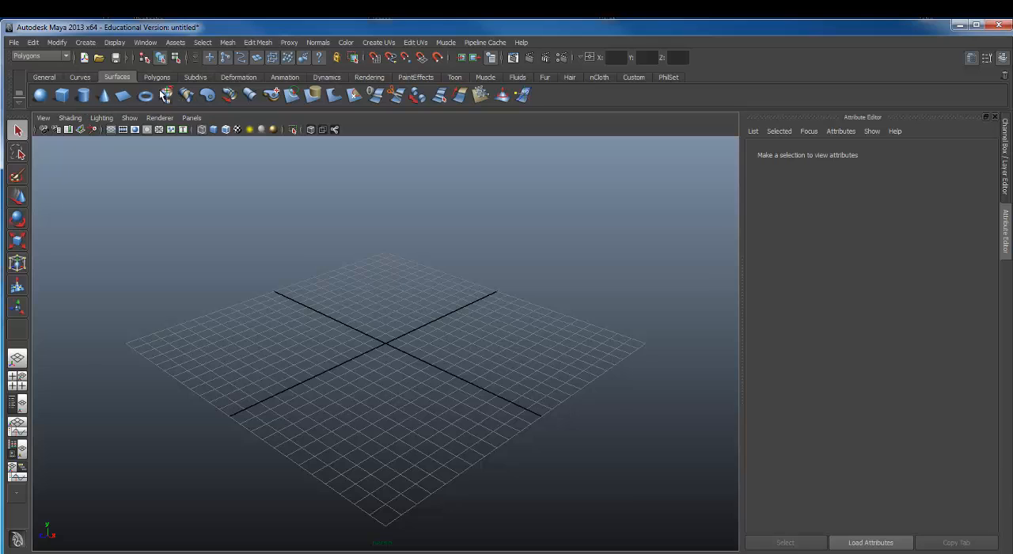
left_click(77, 77)
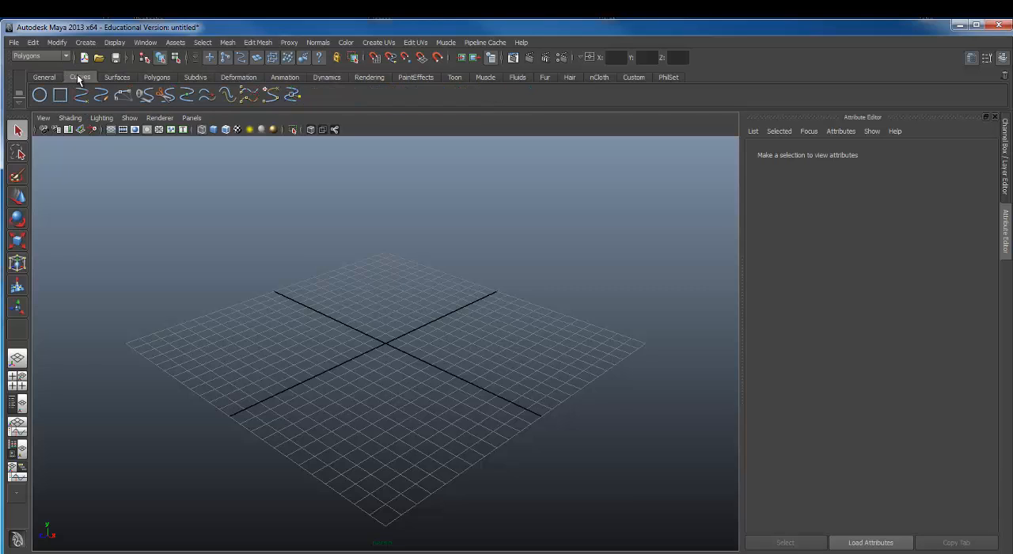
left_click(33, 76)
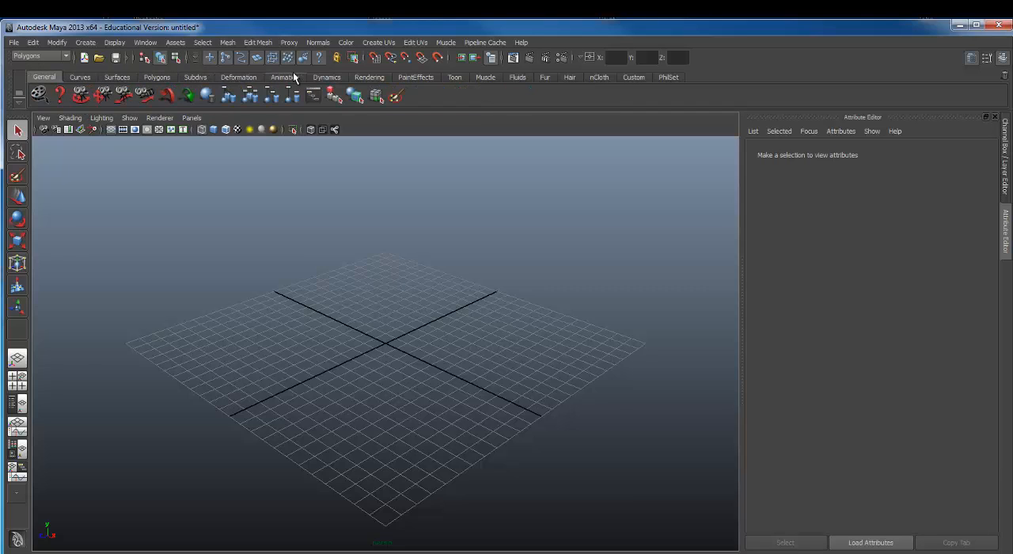
left_click(162, 76)
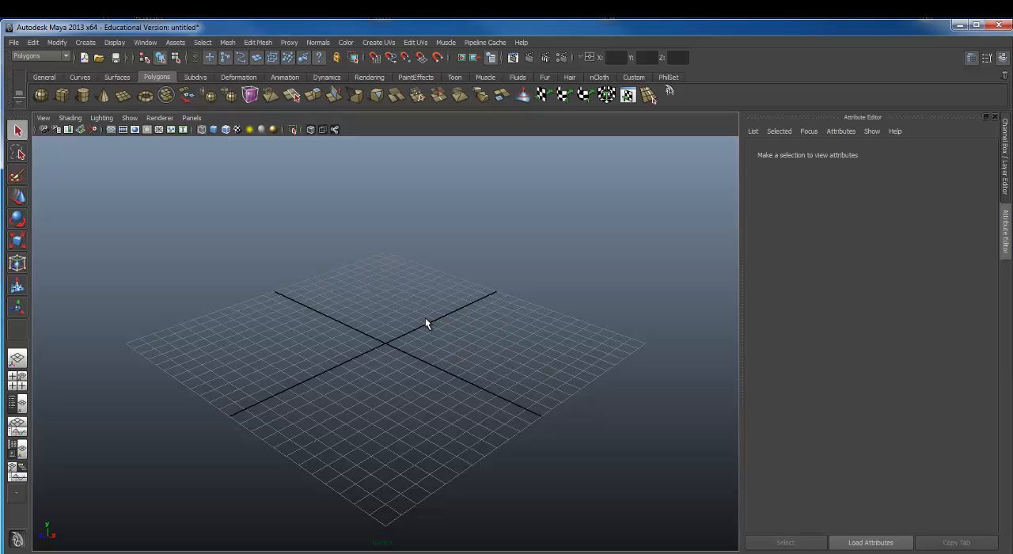
Step: Examine the empty perspective grid from close up and far away by zooming in and out
scroll(424, 302, "down", 4)
scroll(424, 302, "up", 8)
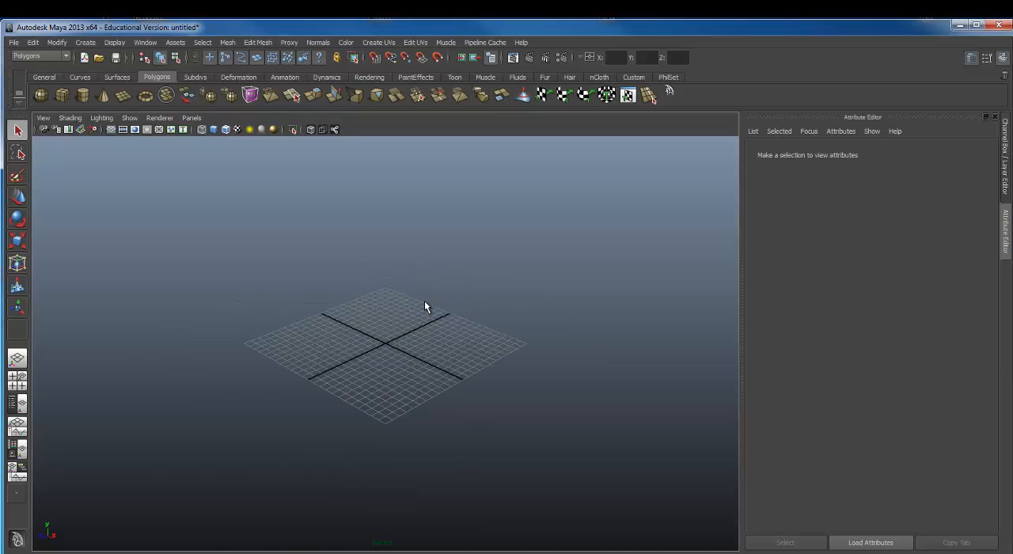
scroll(422, 302, "down", 6)
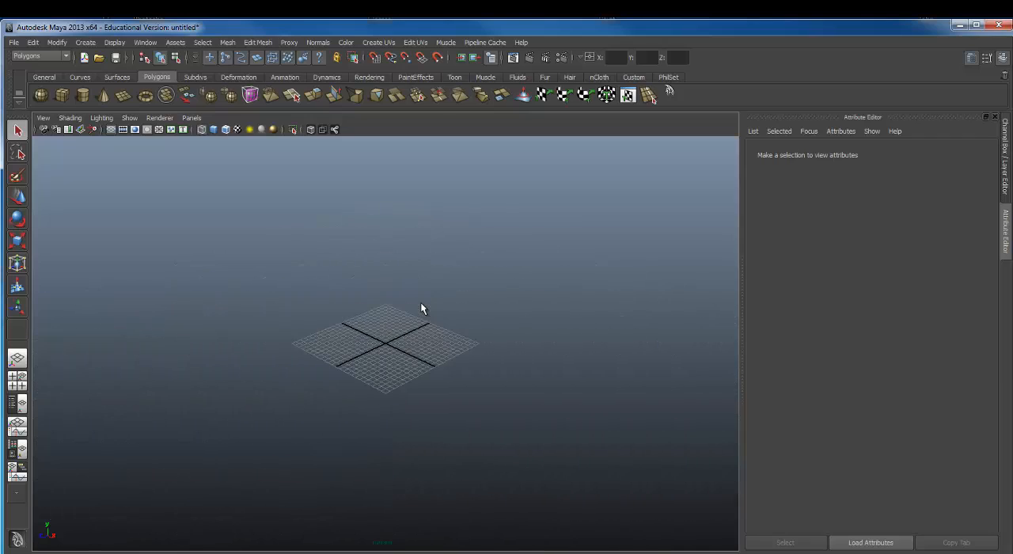
scroll(420, 302, "up", 8)
scroll(420, 303, "down", 2)
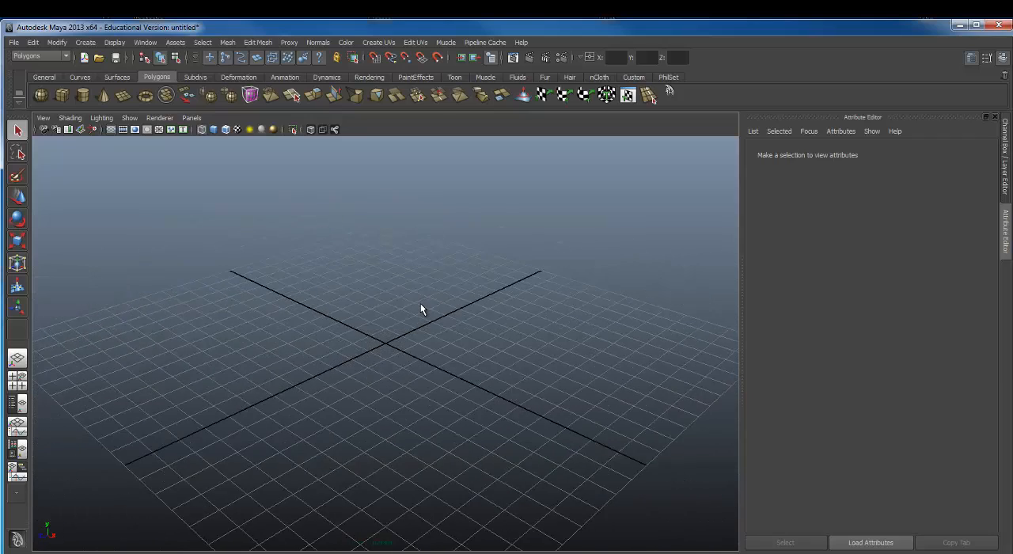
scroll(420, 308, "up", 2)
scroll(419, 309, "up", 1)
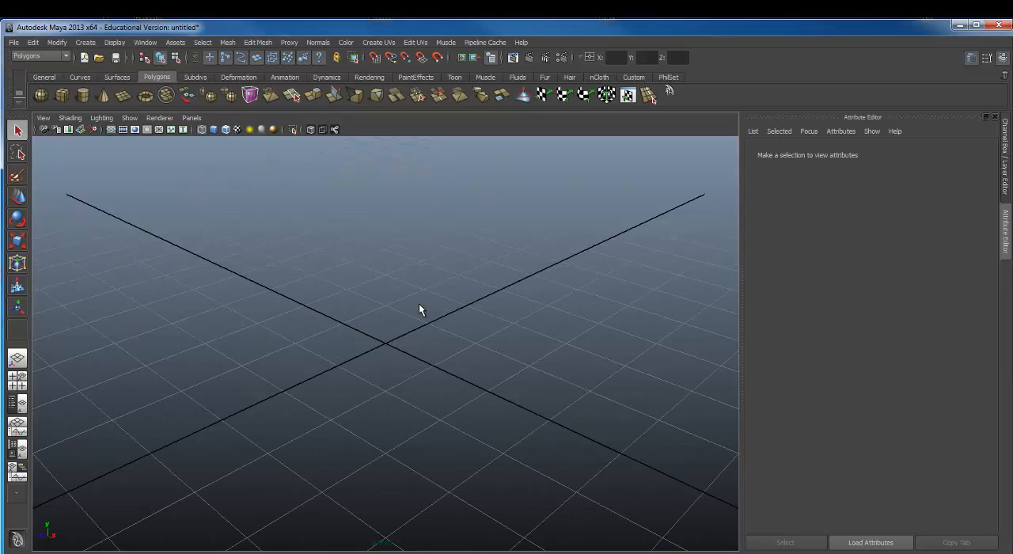
scroll(419, 308, "down", 1)
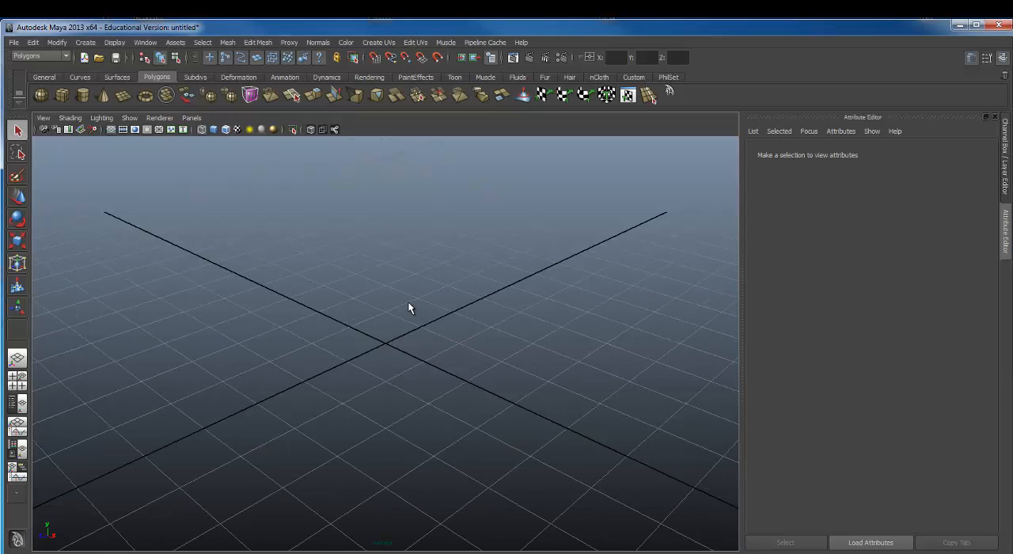
scroll(376, 281, "up", 1)
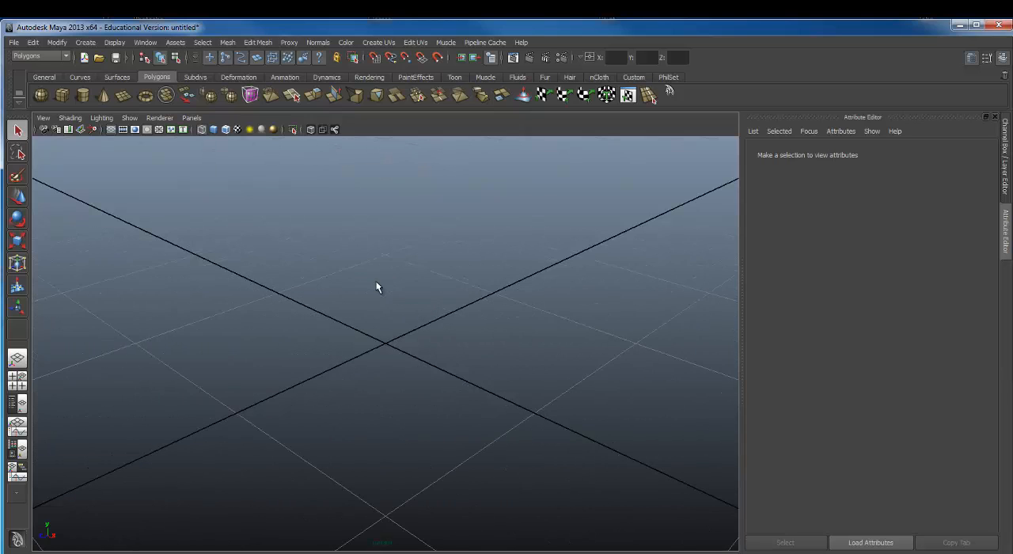
scroll(375, 284, "down", 4)
scroll(375, 290, "down", 1)
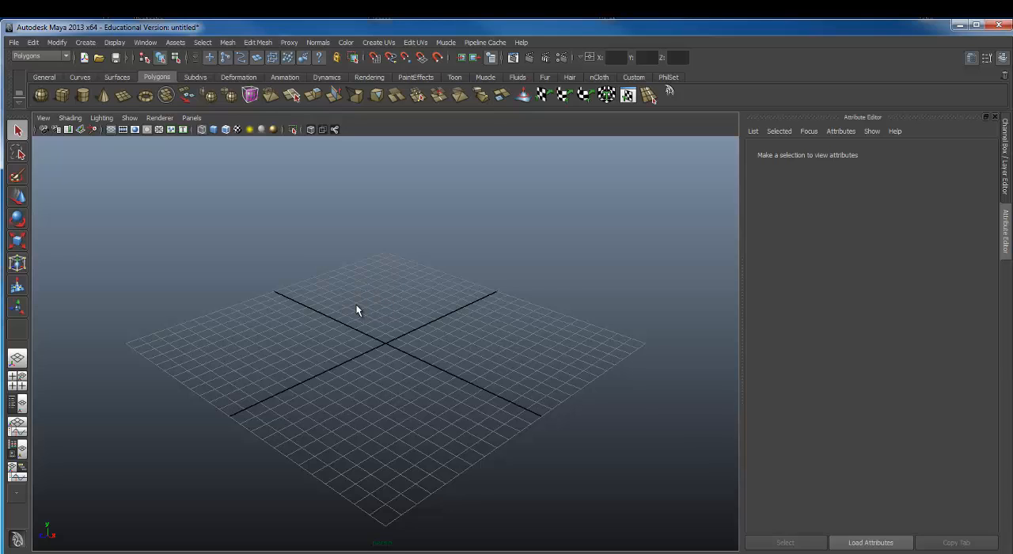
Step: Orbit the perspective camera around the grid and view it from different angles and distances
left_click_drag(372, 289, 303, 289, "alt")
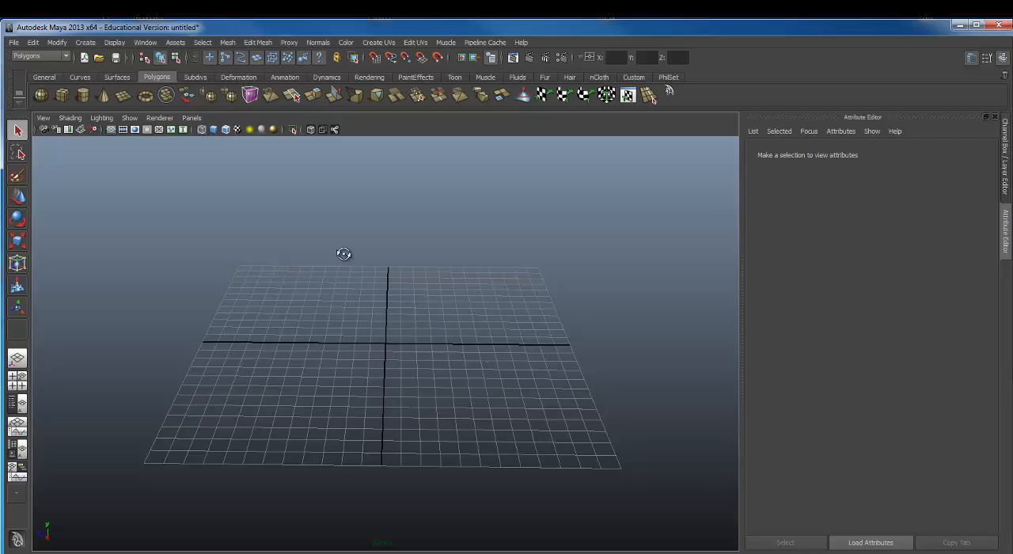
left_click_drag(343, 255, 376, 340, "alt")
scroll(420, 296, "down", 3)
scroll(416, 296, "up", 3)
scroll(416, 296, "down", 3)
scroll(416, 296, "down", 1)
scroll(376, 339, "up", 6)
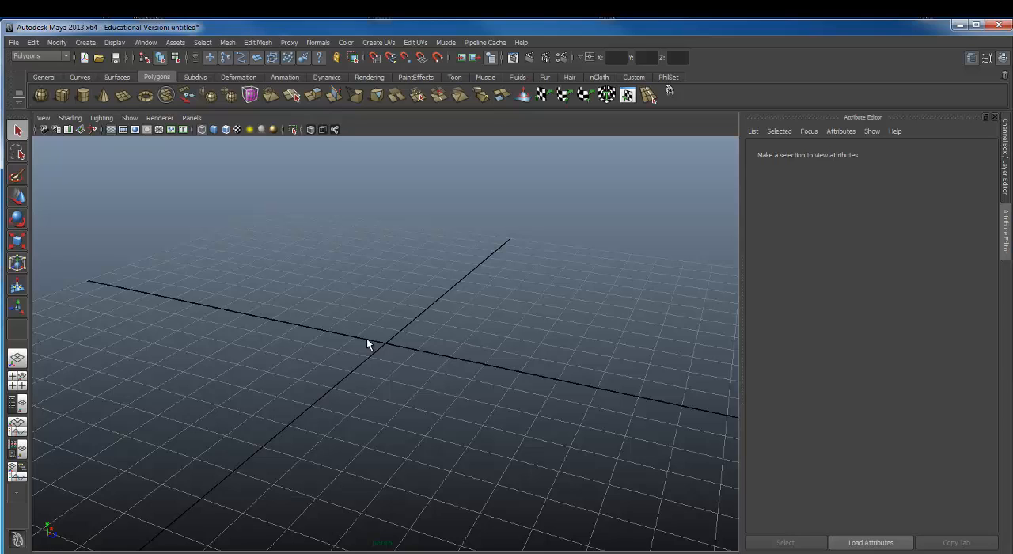
left_click_drag(404, 341, 539, 332, "alt")
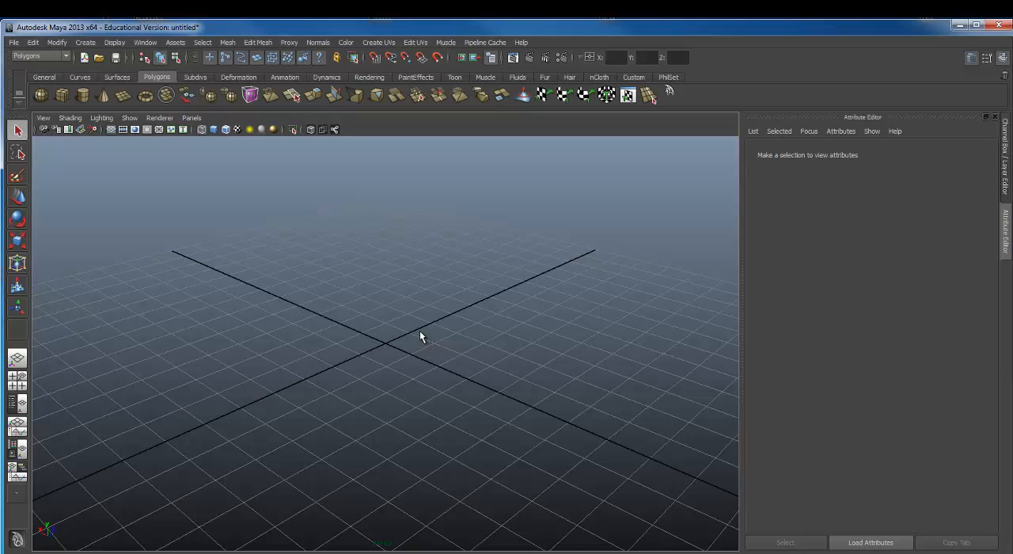
right_click_drag(417, 330, 317, 289, "alt")
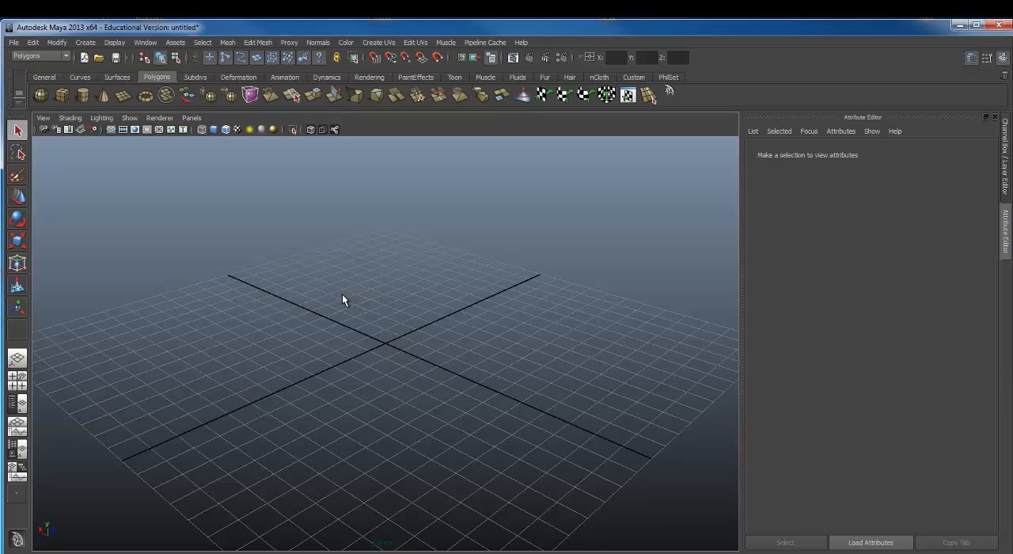
Step: Inspect the grid by tracking the perspective camera across the scene and tumbling it between low and high angles
left_click_drag(343, 296, 400, 249, "alt")
middle_click_drag(400, 250, 343, 319, "alt")
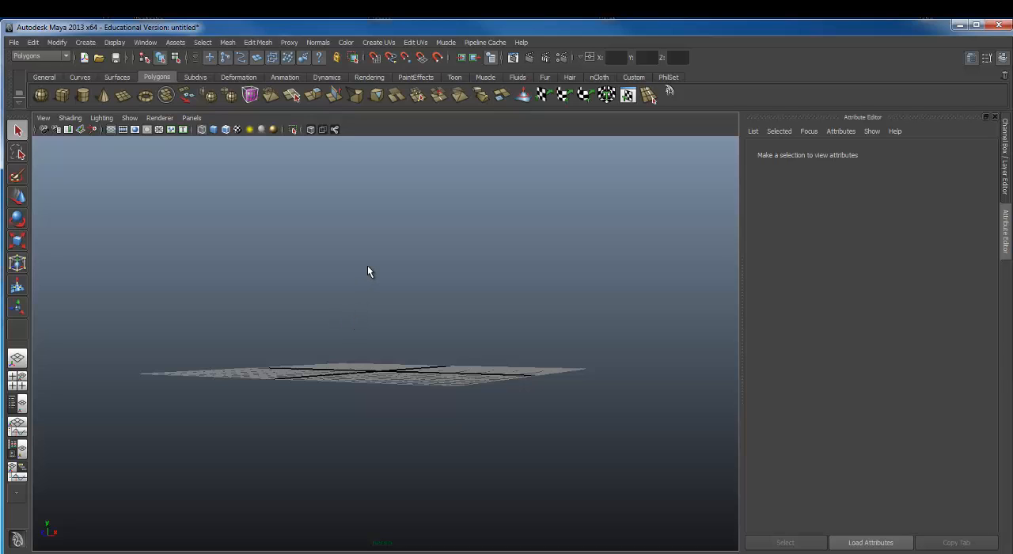
middle_click_drag(361, 268, 297, 315, "alt")
left_click_drag(296, 315, 330, 300, "alt")
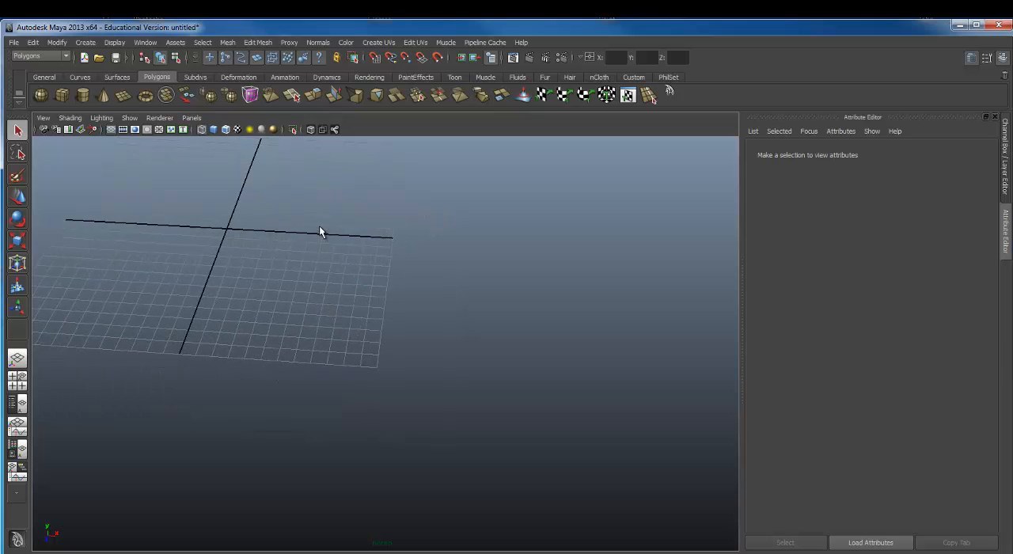
middle_click_drag(318, 226, 451, 338, "alt")
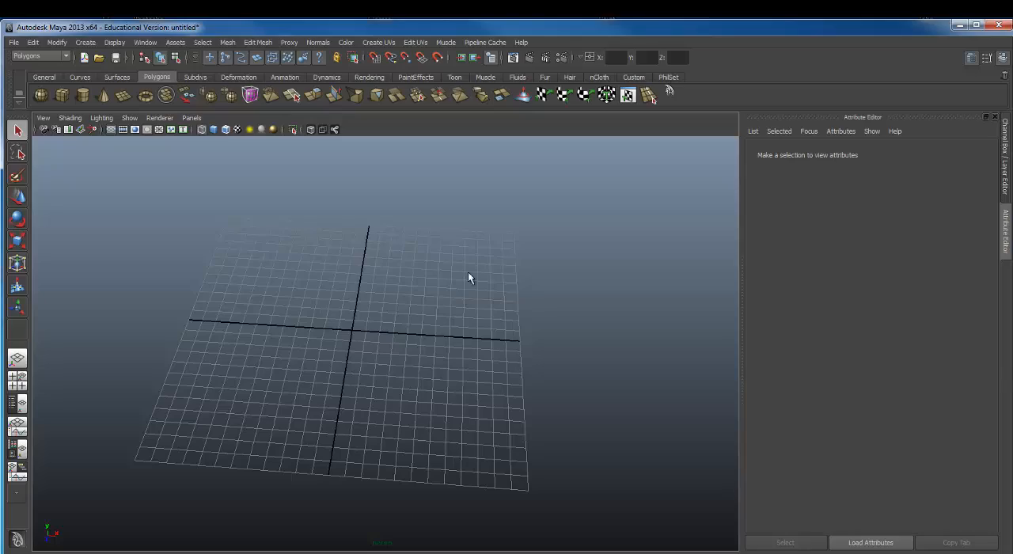
left_click_drag(492, 236, 408, 254, "alt")
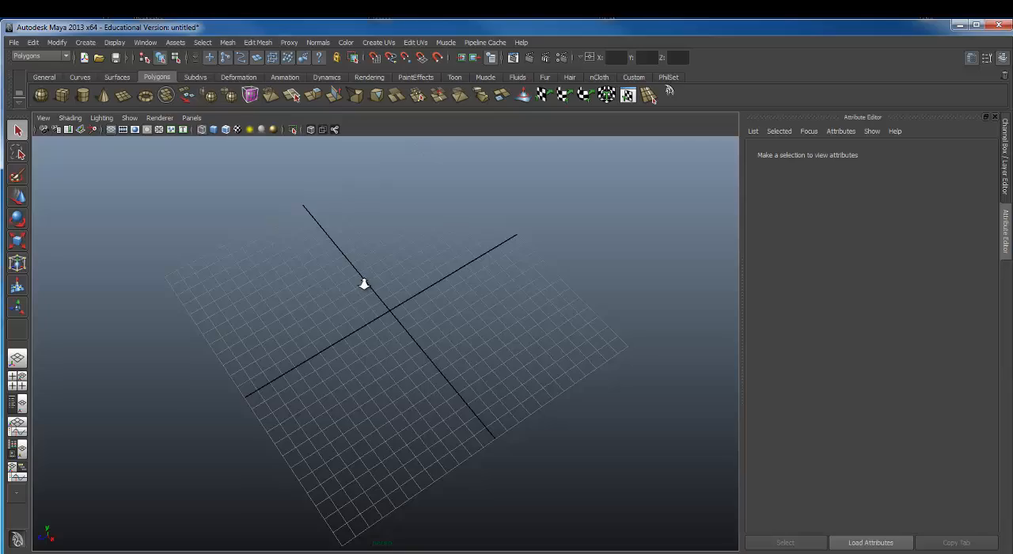
right_click_drag(375, 287, 339, 305, "alt")
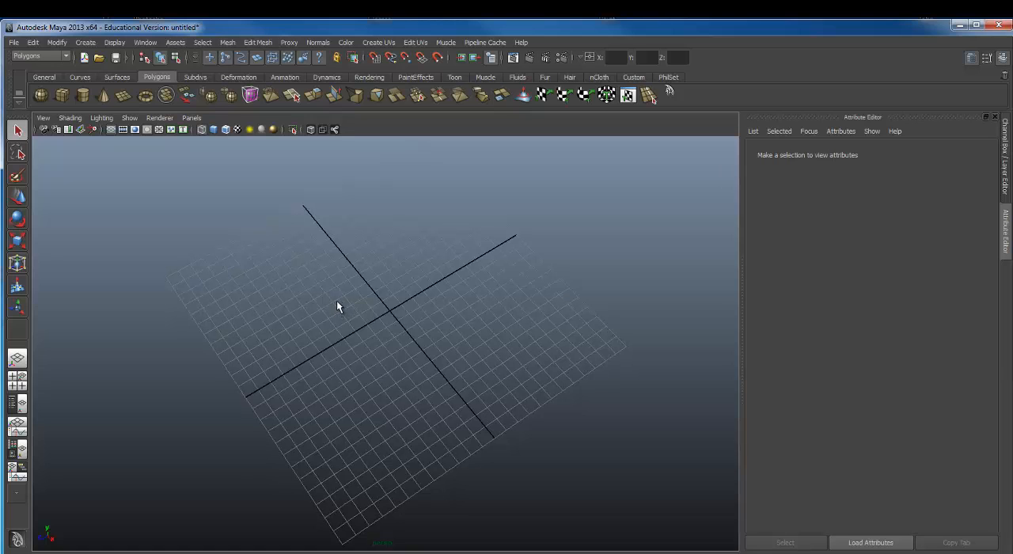
middle_click_drag(332, 297, 324, 318, "alt")
mouse_move(266, 316)
left_mouse_down("alt")
mouse_move(301, 321)
mouse_move(362, 280)
mouse_move(422, 330)
mouse_move(266, 333)
left_mouse_up("alt")
middle_click_drag(267, 333, 429, 218, "alt")
left_click_drag(429, 218, 425, 332, "alt")
right_click_drag(424, 332, 355, 316, "alt")
left_click_drag(354, 316, 358, 311, "alt")
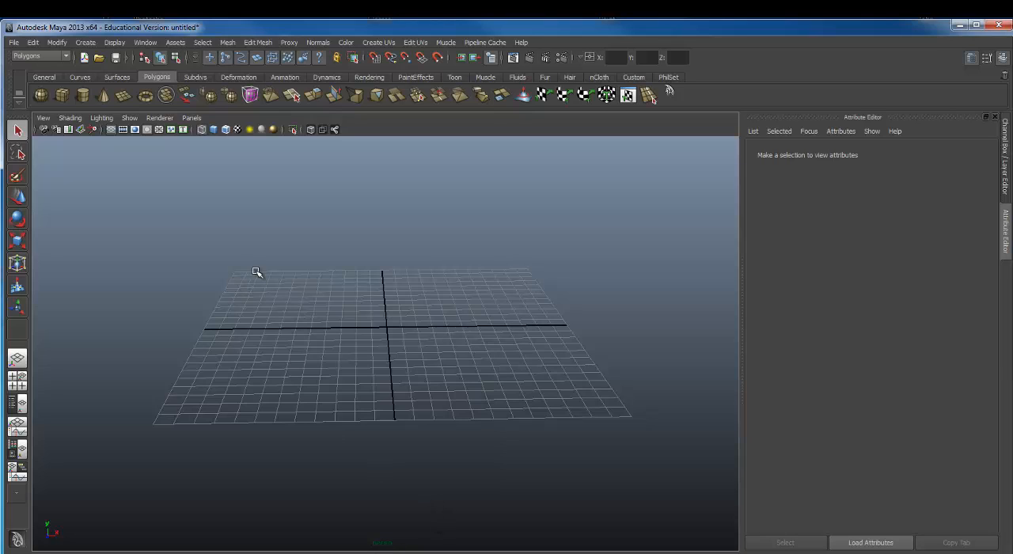
Step: Cycle through the Move, Rotate, Scale and Show Manipulator tools and return to the Select tool
key("w")
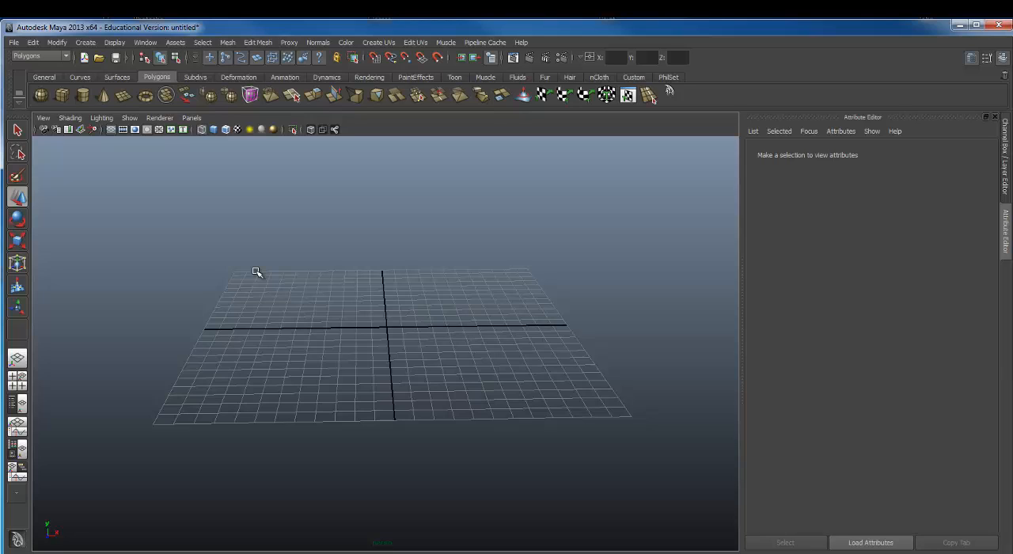
key("e")
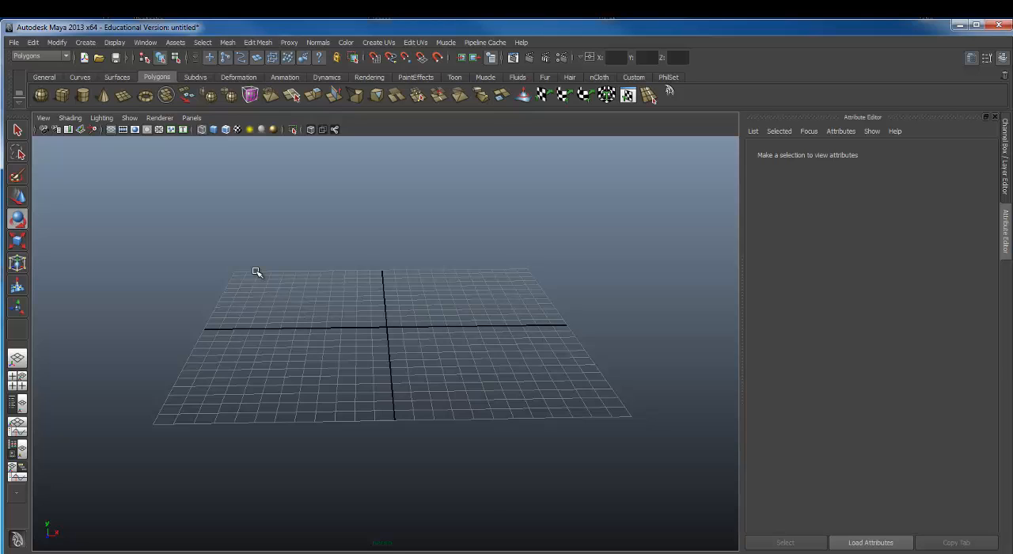
key("r")
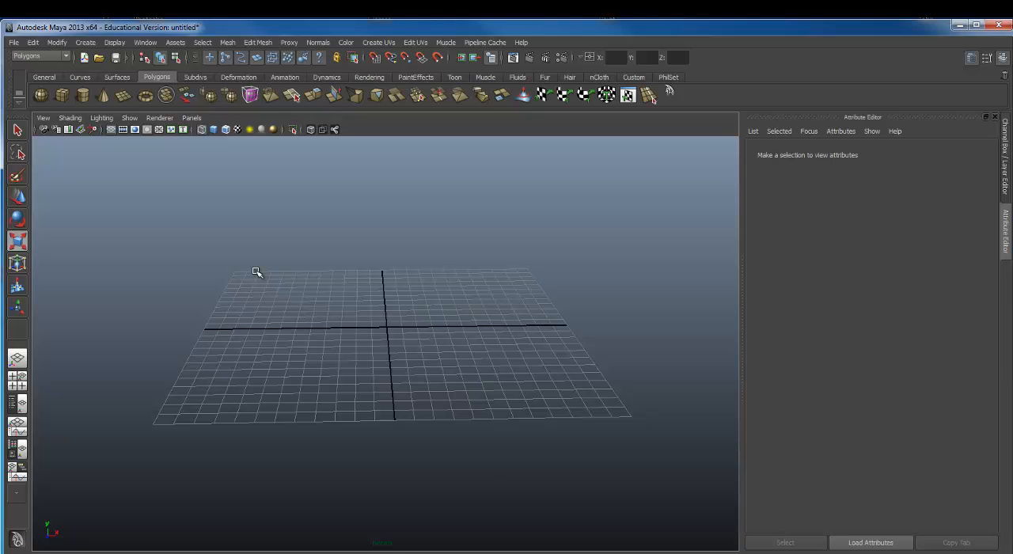
key("t")
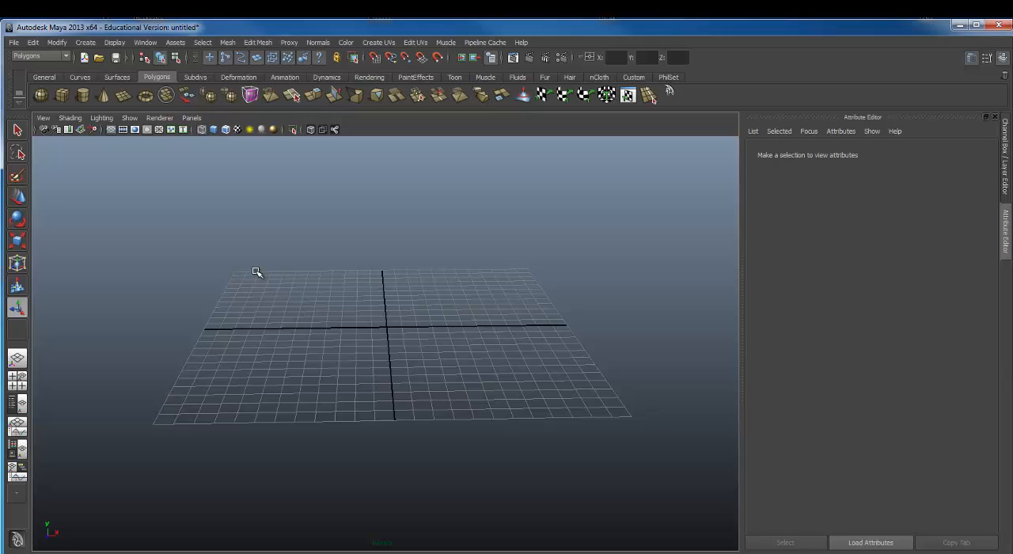
key("q")
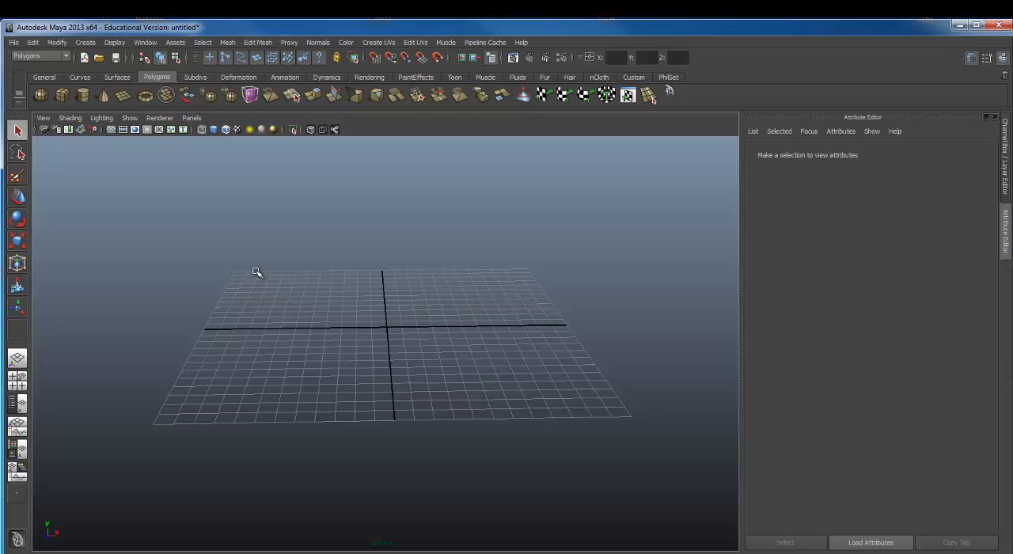
key("w")
key("e")
key("r")
key("q")
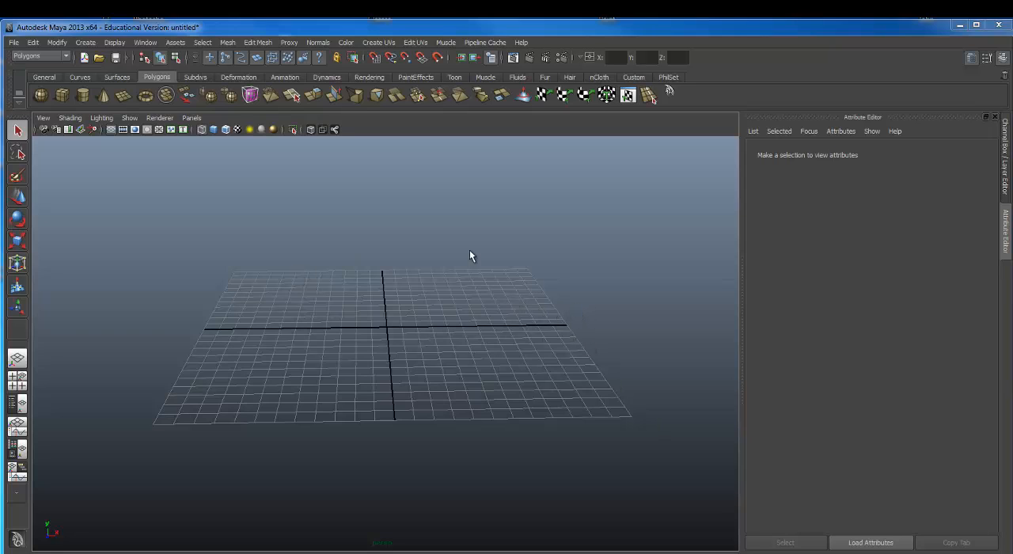
Step: Create a polygon sphere by drawing it freehand in the front corner area of the grid
left_click_drag(427, 278, 490, 252, "alt")
right_click_drag(491, 251, 378, 265, "alt")
middle_click_drag(384, 233, 562, 270, "alt")
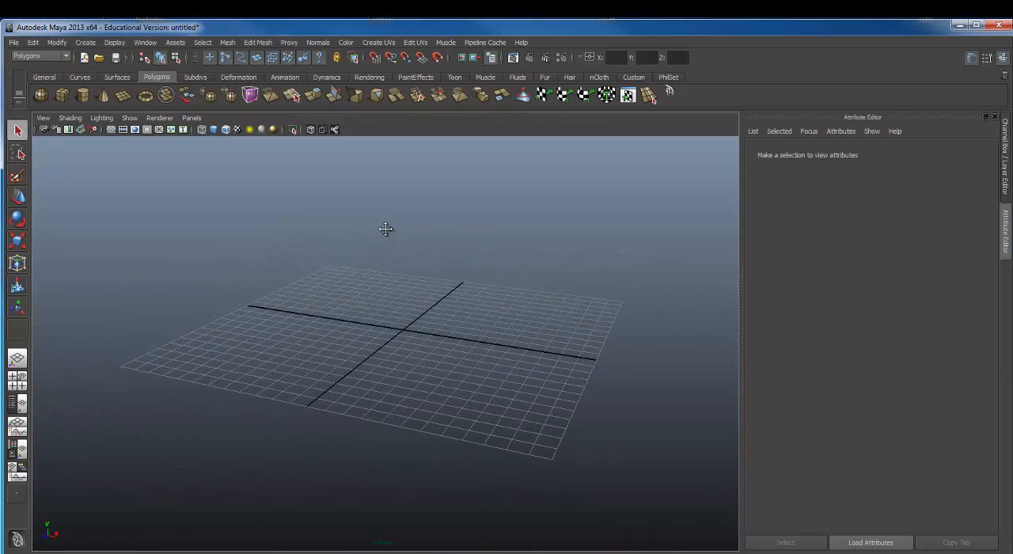
left_click_drag(561, 270, 324, 239, "alt")
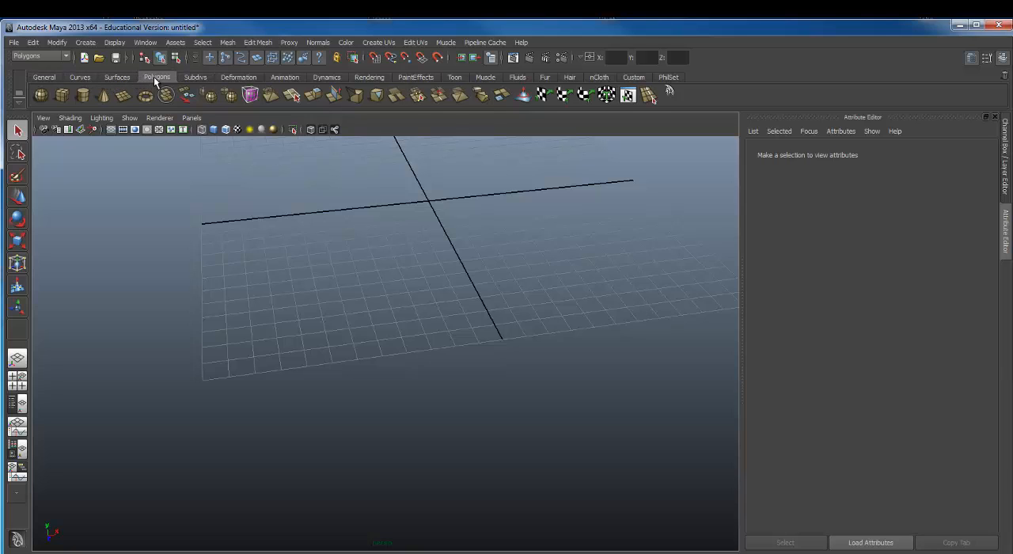
left_click(43, 96)
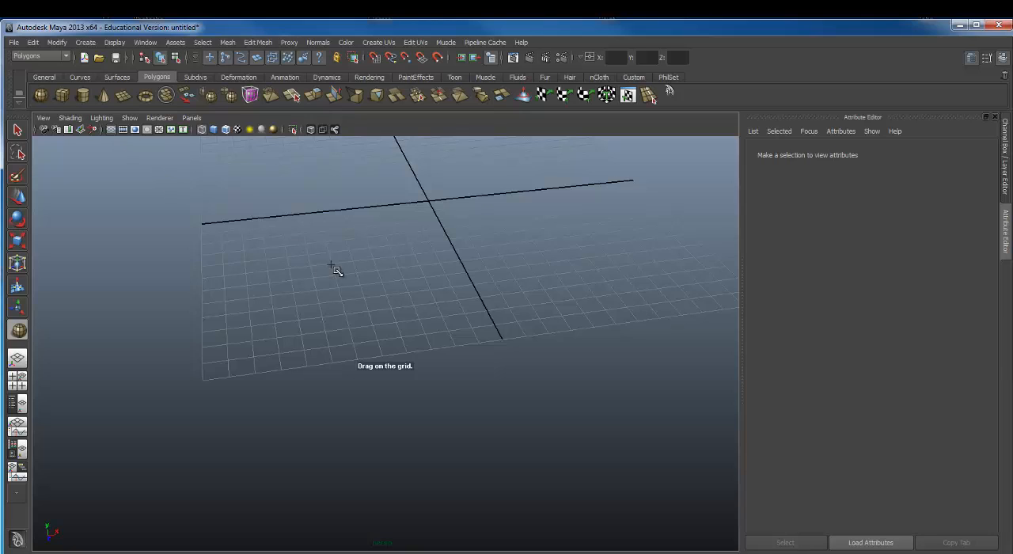
left_click_drag(312, 314, 377, 325)
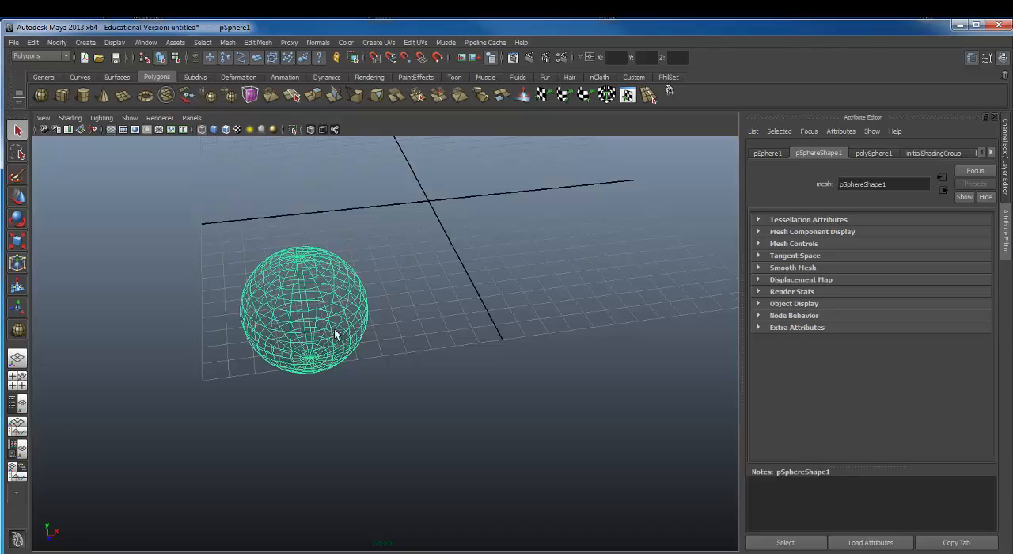
Step: Inspect the sphere from different angles and distances, zoom far out from it, and frame it in the view
left_click_drag(293, 323, 514, 240, "alt")
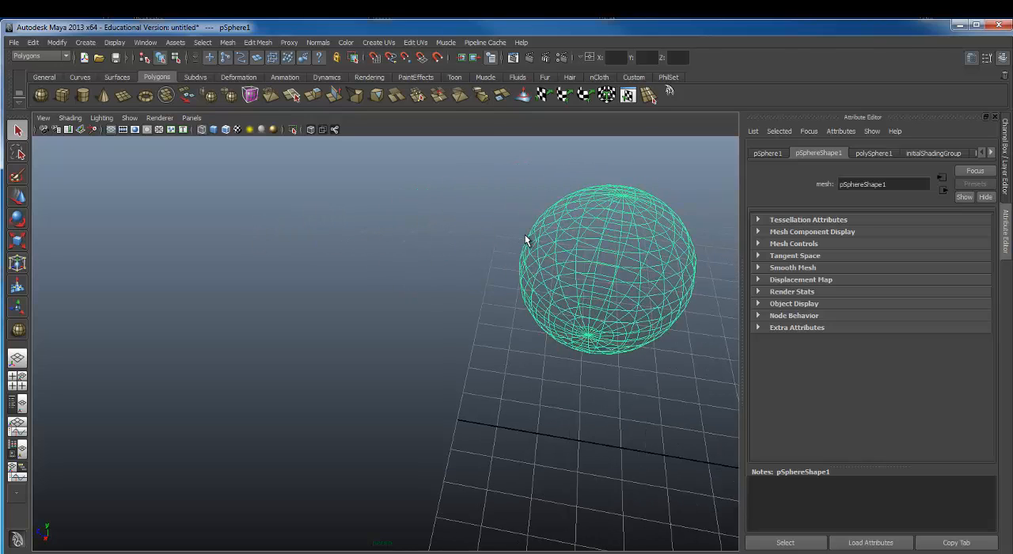
left_click_drag(482, 245, 519, 333, "alt")
scroll(519, 333, "down", 4)
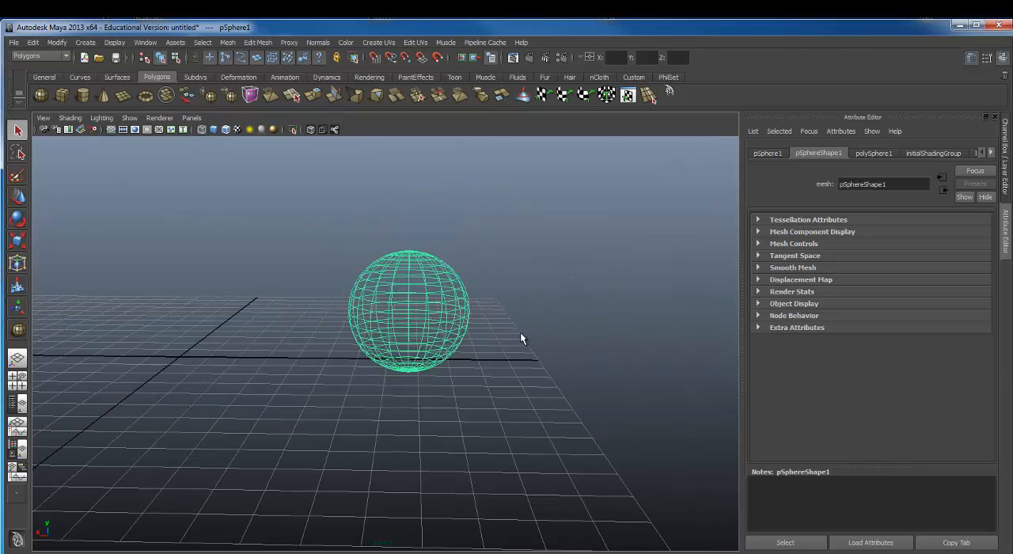
scroll(519, 331, "up", 10)
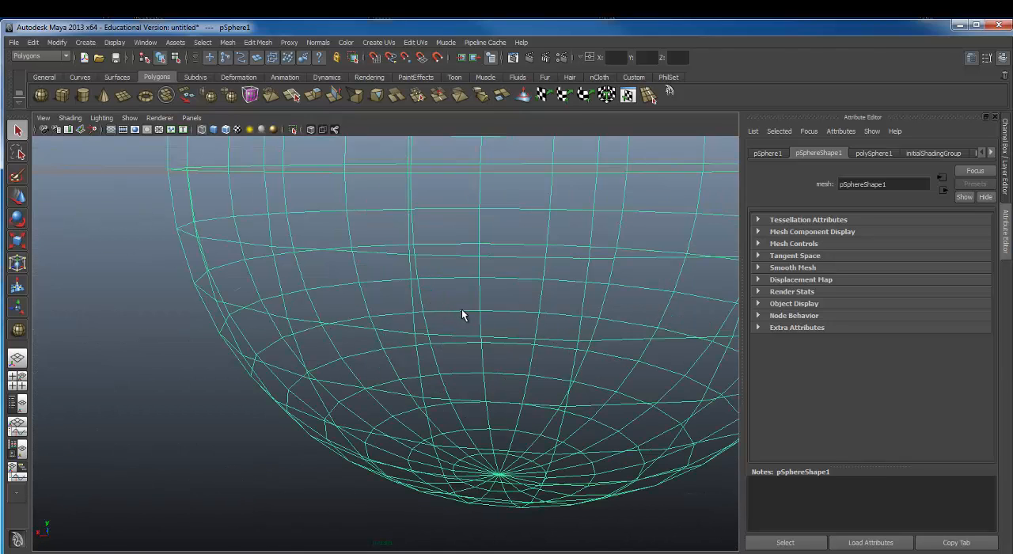
scroll(463, 310, "down", 10)
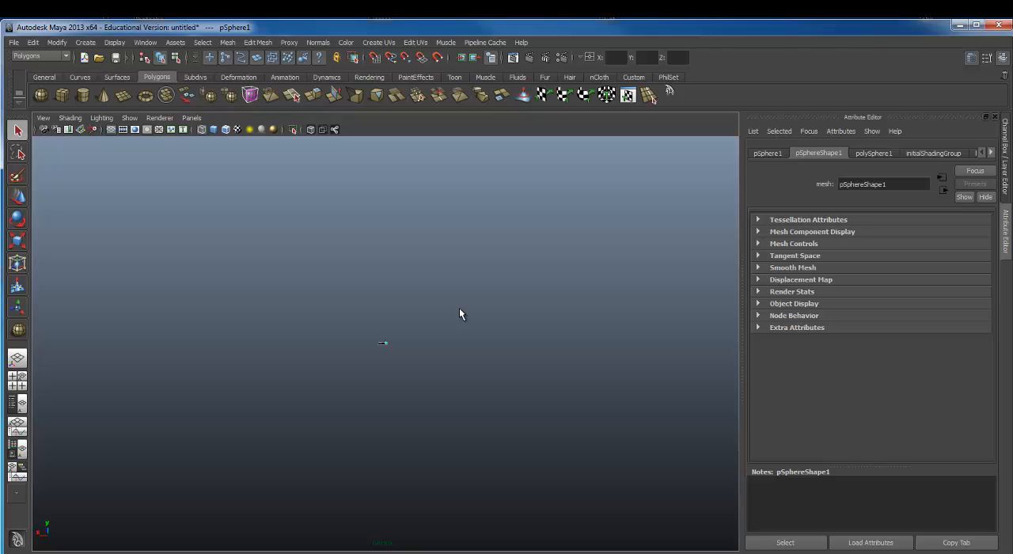
key("f")
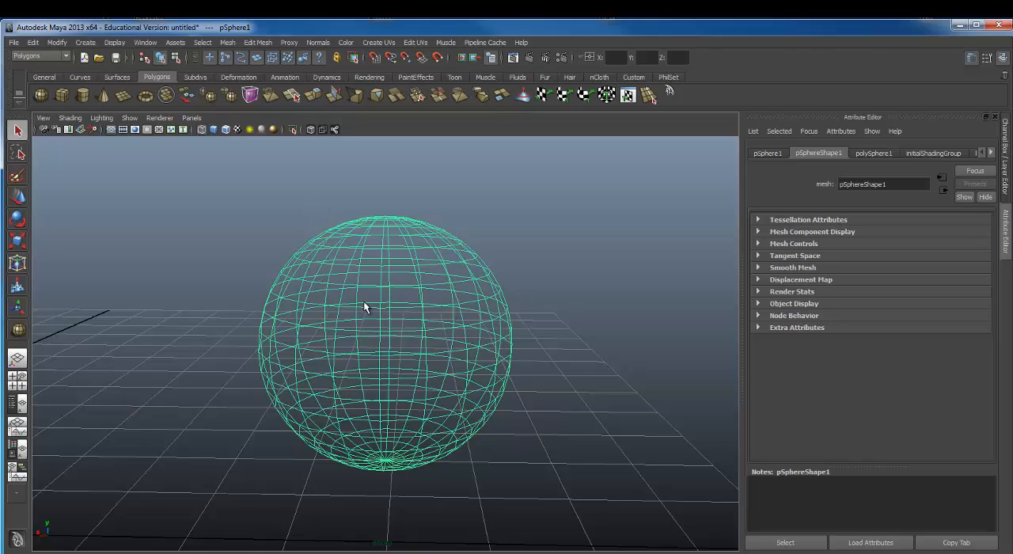
Step: Toggle the sphere between wireframe and smooth-shaded display, leave it shaded, and deselect it
left_click_drag(351, 311, 329, 299, "alt")
right_click_drag(329, 299, 326, 268, "alt")
middle_click_drag(326, 268, 320, 230, "alt")
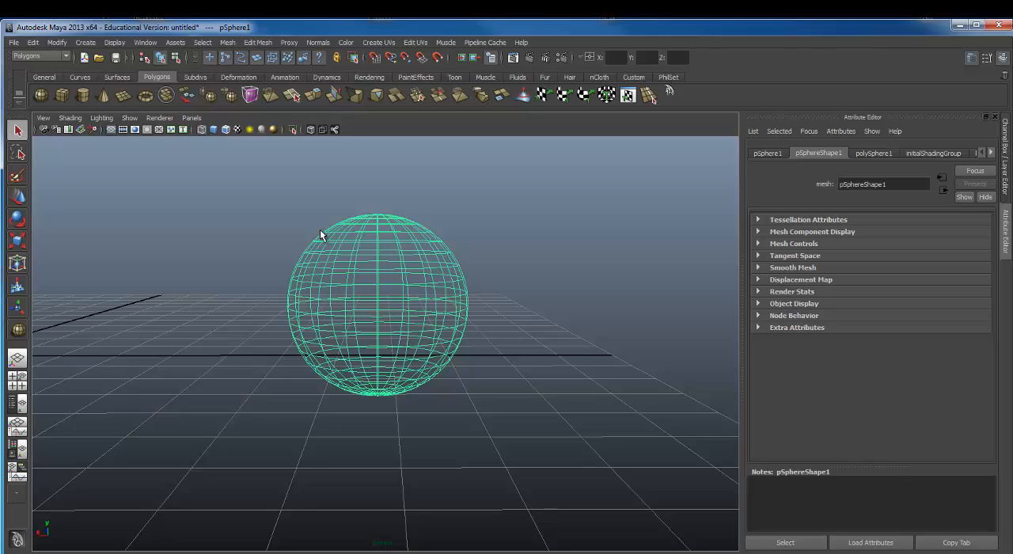
key("5")
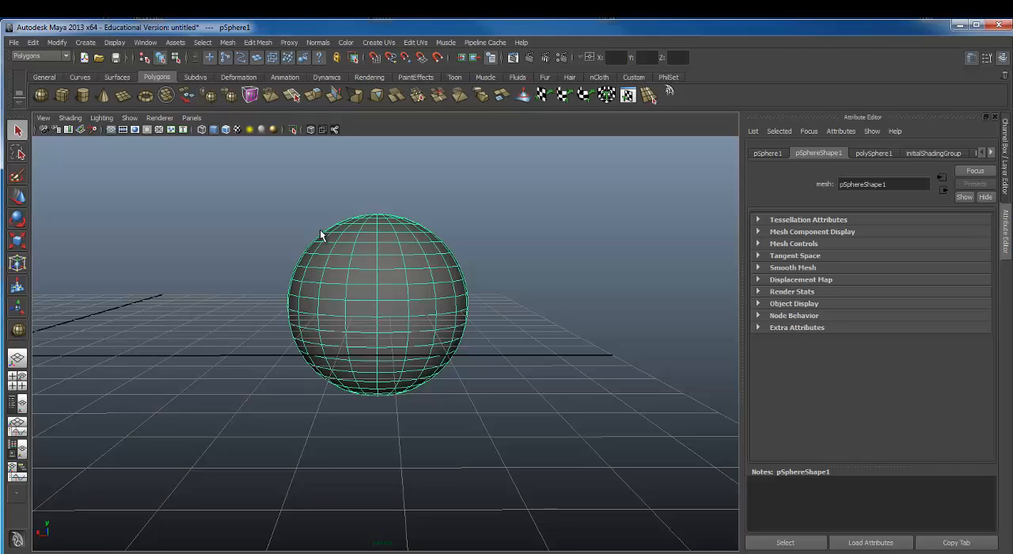
key("4")
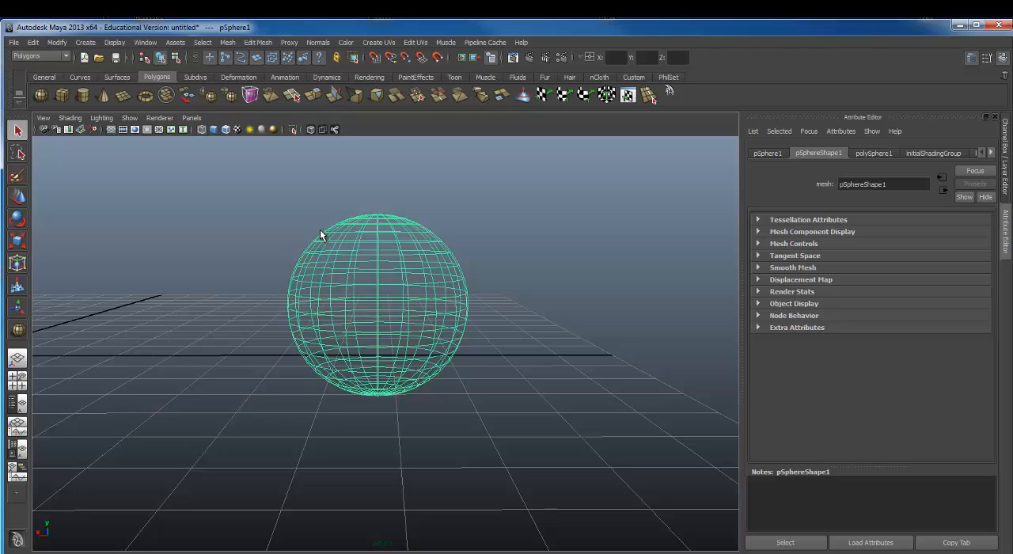
key("5")
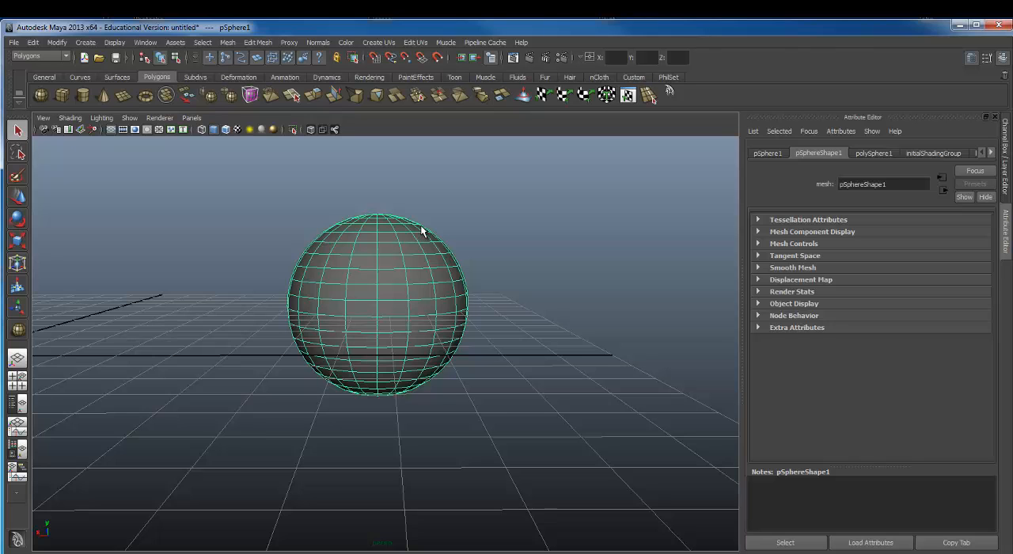
left_click(542, 300)
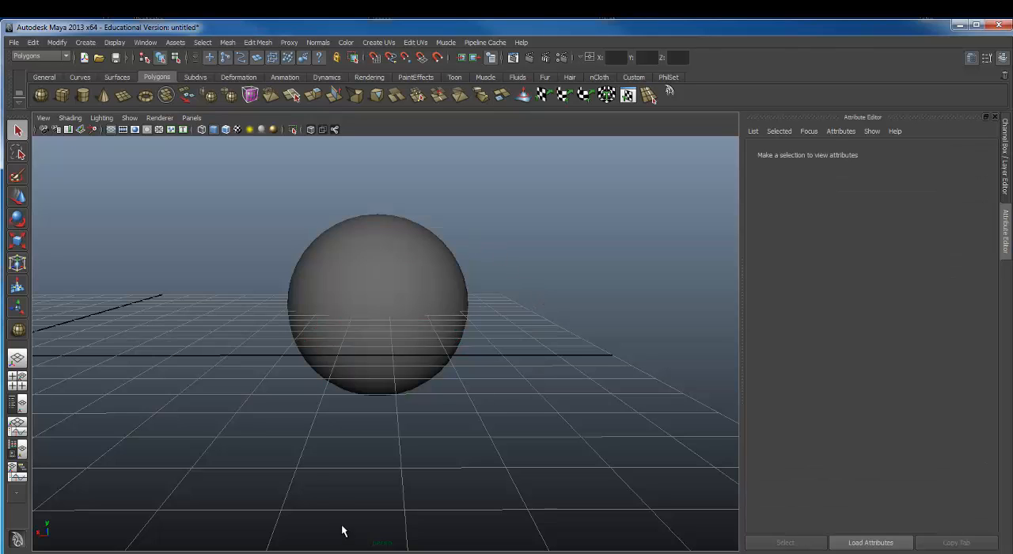
Step: Reselect the smooth-shaded sphere and look at it from below and above
left_click_drag(319, 484, 423, 424, "alt")
right_click_drag(423, 424, 458, 452, "alt")
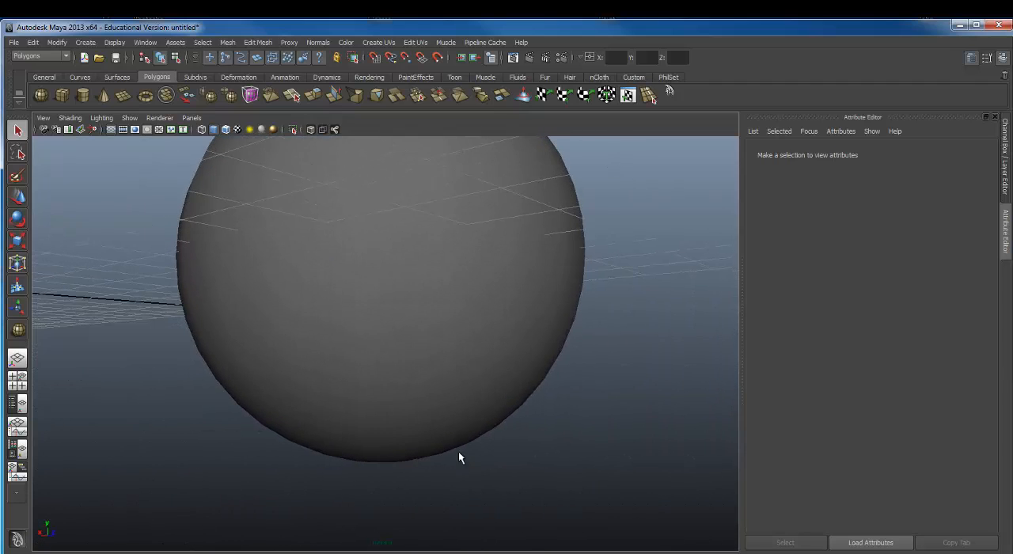
left_click(435, 389)
right_click_drag(432, 388, 410, 371, "alt")
left_click_drag(411, 371, 388, 415, "alt")
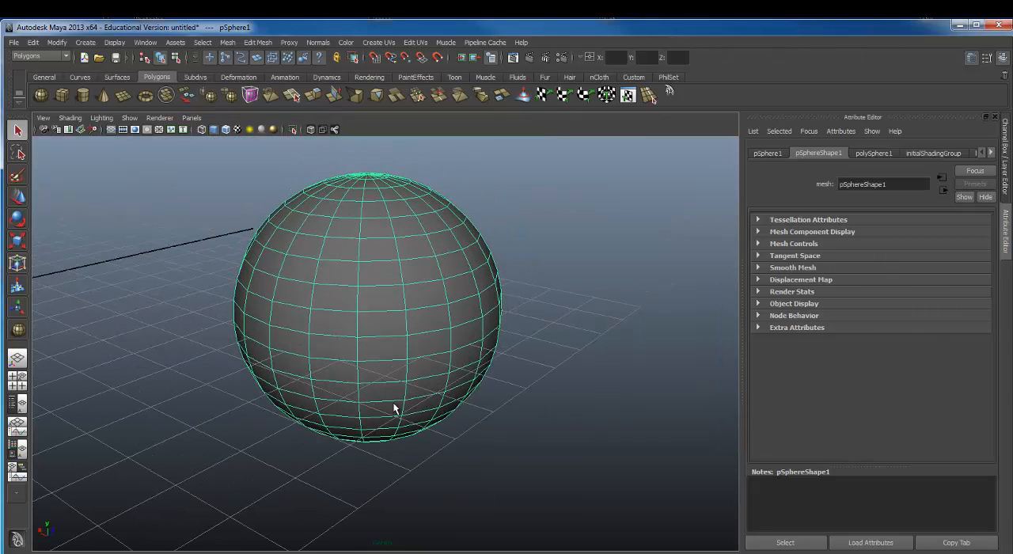
Step: Slide the sphere back and forth along its X axis with the Move tool
key("w")
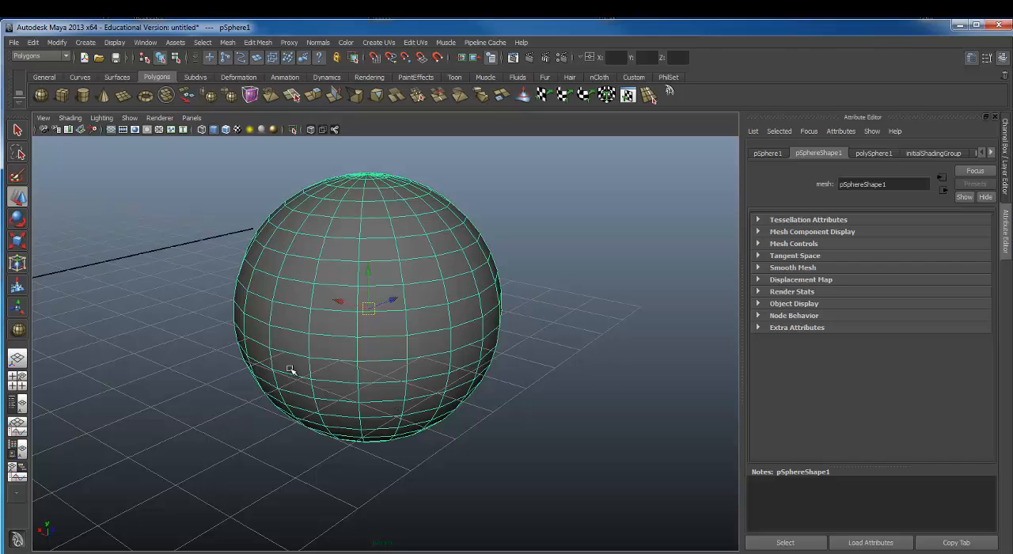
left_click_drag(297, 297, 539, 227, "alt")
right_click_drag(511, 282, 350, 270, "alt")
middle_click_drag(397, 255, 383, 241, "alt")
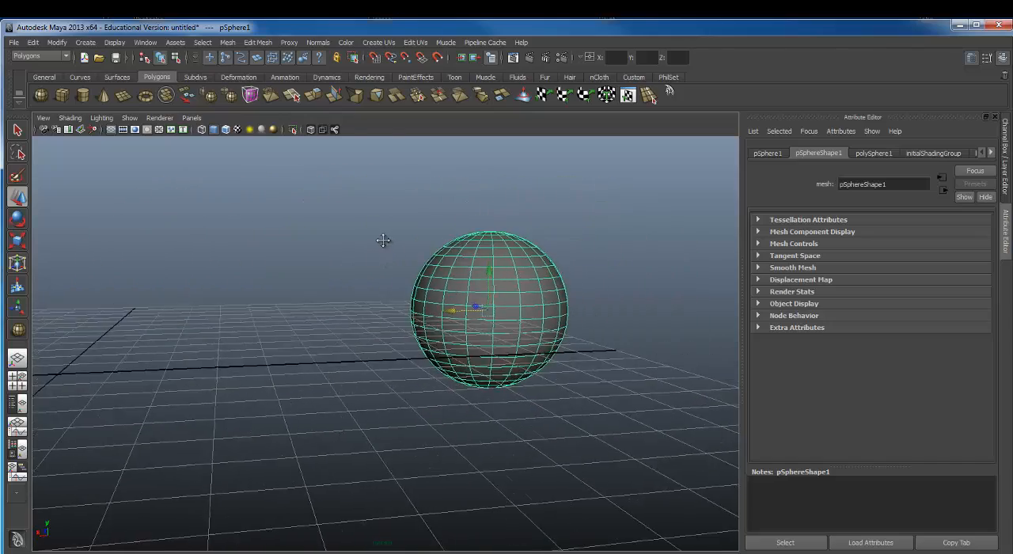
left_click_drag(383, 240, 319, 245, "alt")
right_click_drag(319, 245, 474, 238, "alt")
middle_click_drag(475, 238, 368, 242, "alt")
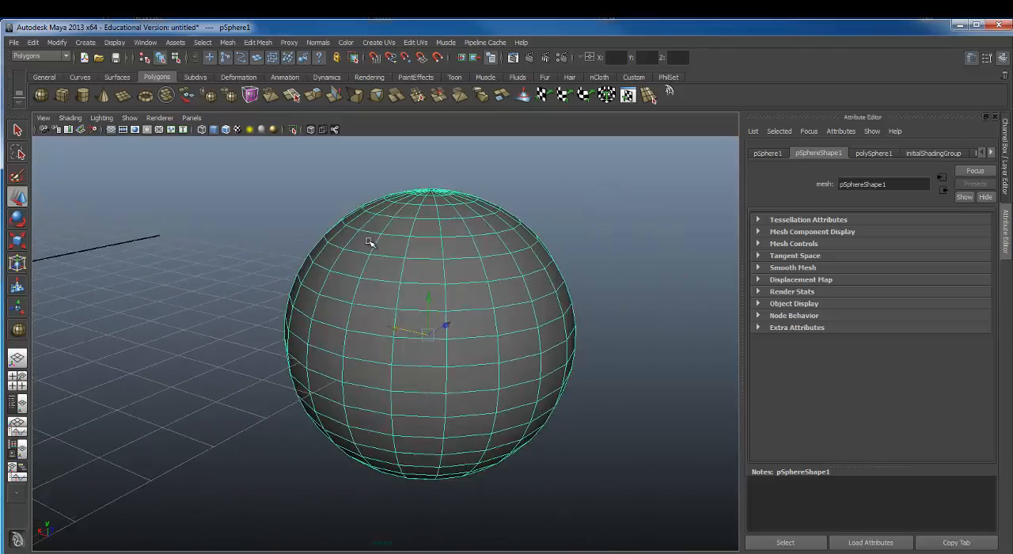
mouse_move(368, 242)
left_mouse_down("alt")
mouse_move(420, 233)
mouse_move(368, 234)
mouse_move(379, 241)
left_mouse_up("alt")
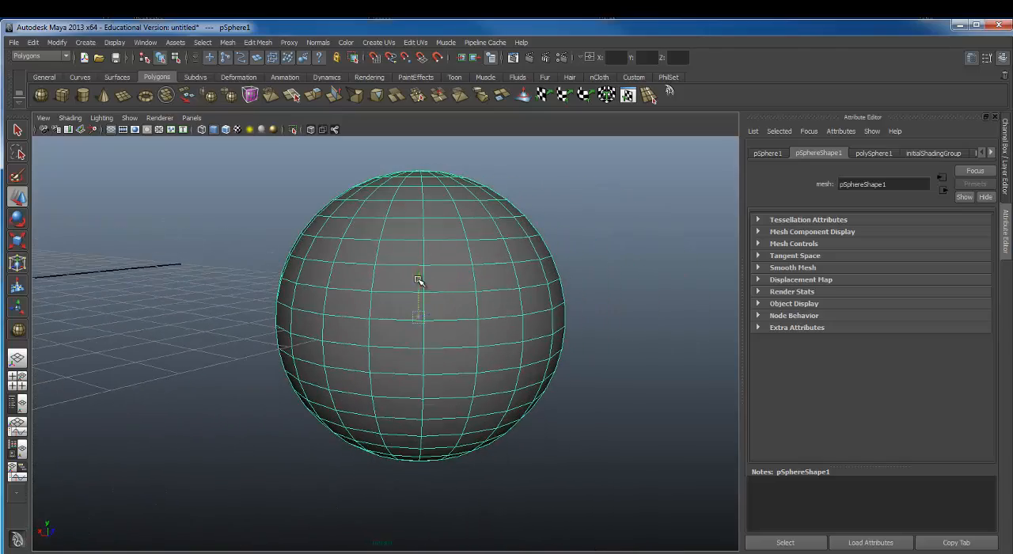
Step: Move the sphere along its Y axis and freely across the view with the Move manipulator's centre handle
left_click_drag(419, 280, 439, 255, "alt")
right_click_drag(438, 255, 484, 258, "alt")
left_click_drag(484, 258, 495, 294, "alt")
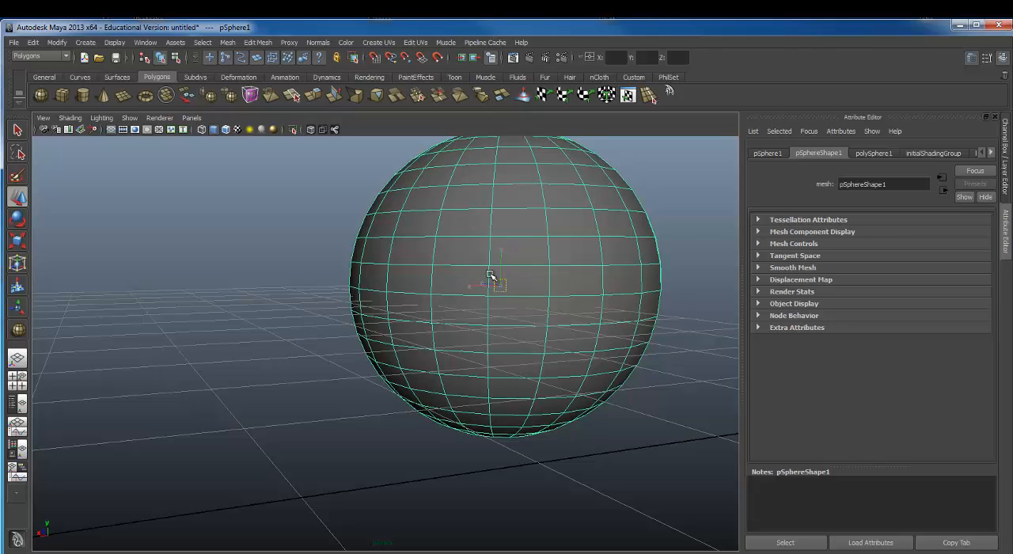
left_click_drag(493, 278, 1, 356, "alt")
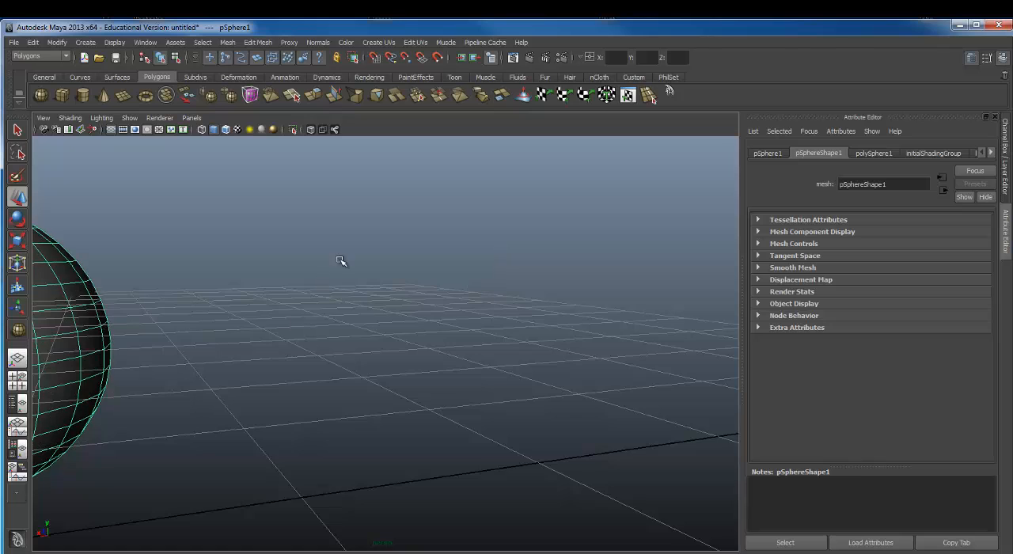
Step: Orbit around the sphere and grid to check the sphere's position from the side and from above
mouse_move(340, 262)
left_mouse_down("alt")
mouse_move(248, 289)
mouse_move(206, 282)
mouse_move(341, 250)
left_mouse_up("alt")
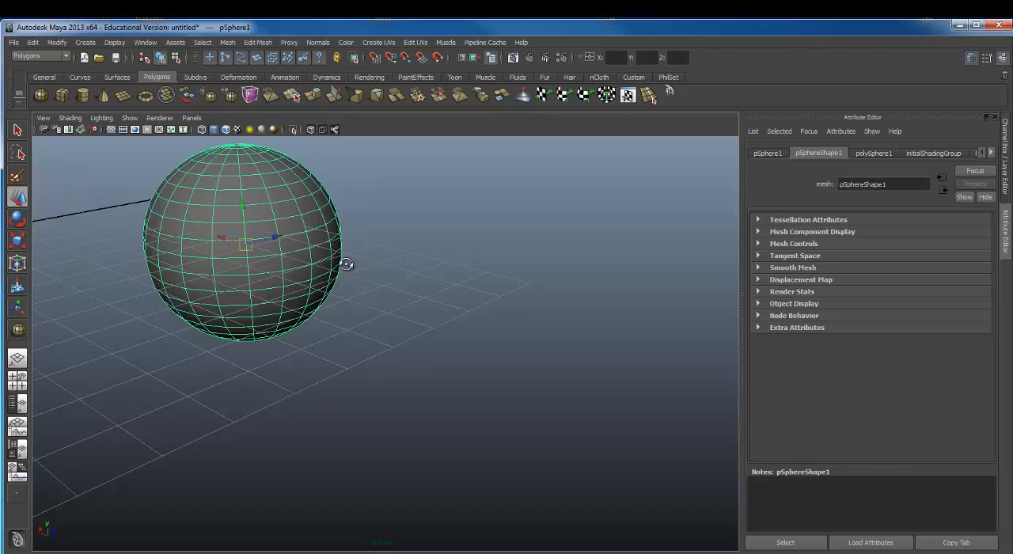
left_click_drag(345, 263, 505, 274, "alt")
right_click_drag(506, 275, 217, 257, "alt")
left_click_drag(217, 258, 482, 276, "alt")
right_click_drag(483, 277, 95, 273, "alt")
left_click_drag(416, 282, 423, 307, "alt")
right_click_drag(414, 285, 561, 289, "alt")
middle_click_drag(561, 289, 594, 295, "alt")
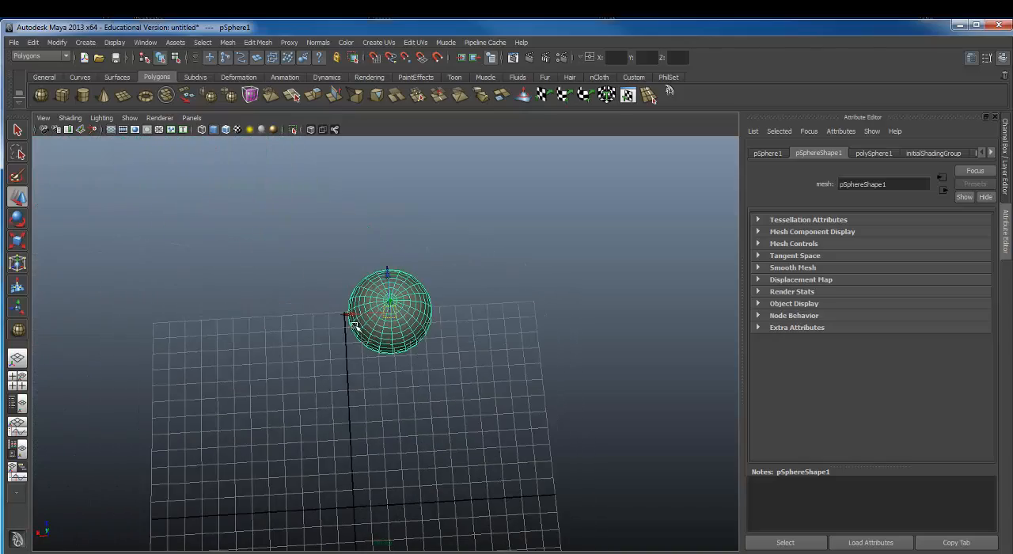
Step: Move the sphere along its X and Z axes to a spot beyond the grid's edge and deselect it
left_click_drag(349, 315, 293, 285)
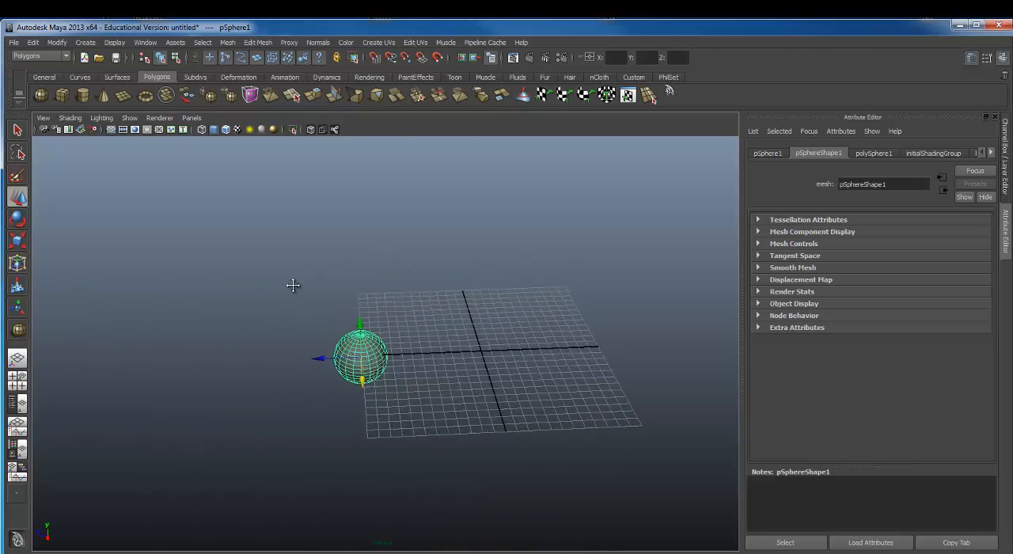
middle_click_drag(293, 285, 235, 276, "alt")
left_click_drag(273, 351, 529, 282)
left_click_drag(500, 348, 371, 340)
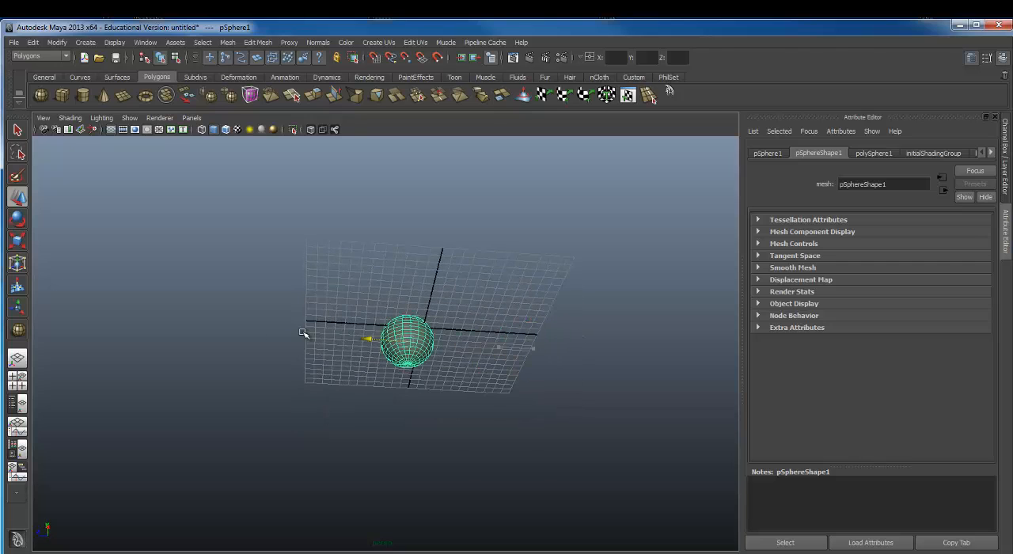
left_click_drag(303, 333, 241, 325)
left_click_drag(386, 299, 351, 315, "alt")
left_click(325, 252)
Step: Create a tall polygon cylinder on the grid beside the sphere, drawing its base and pulling up its height
left_click_drag(287, 265, 371, 247, "alt")
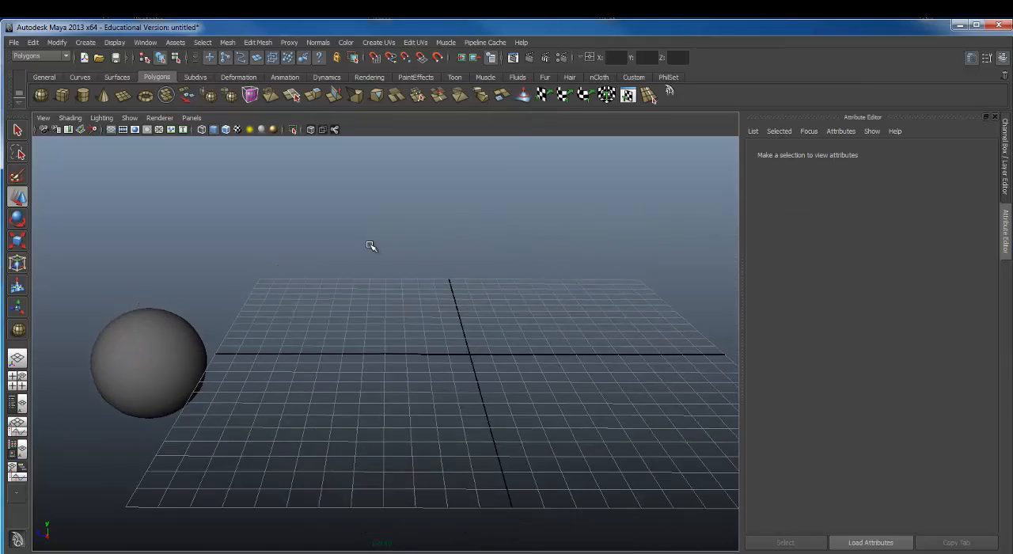
left_click(81, 94)
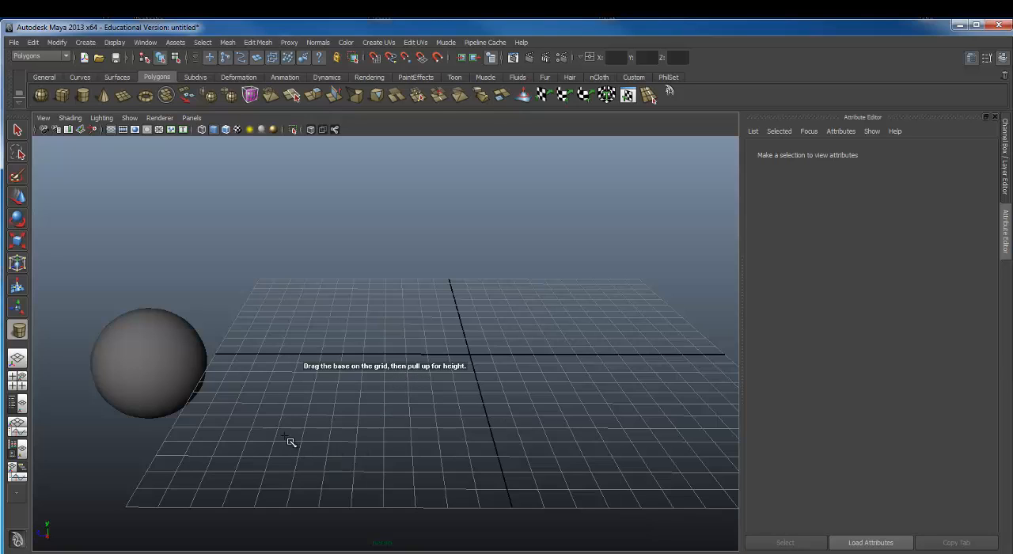
left_click_drag(288, 438, 333, 454)
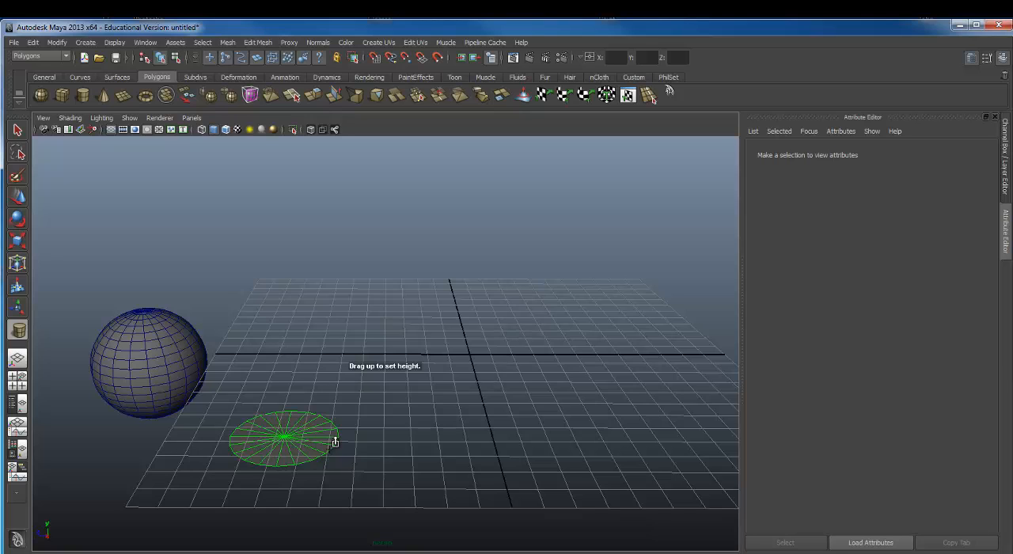
left_click_drag(324, 435, 321, 212)
left_click_drag(321, 208, 323, 223)
Step: Switch the selection from the cylinder to the sphere and back to the cylinder
left_click_drag(416, 333, 349, 357, "alt")
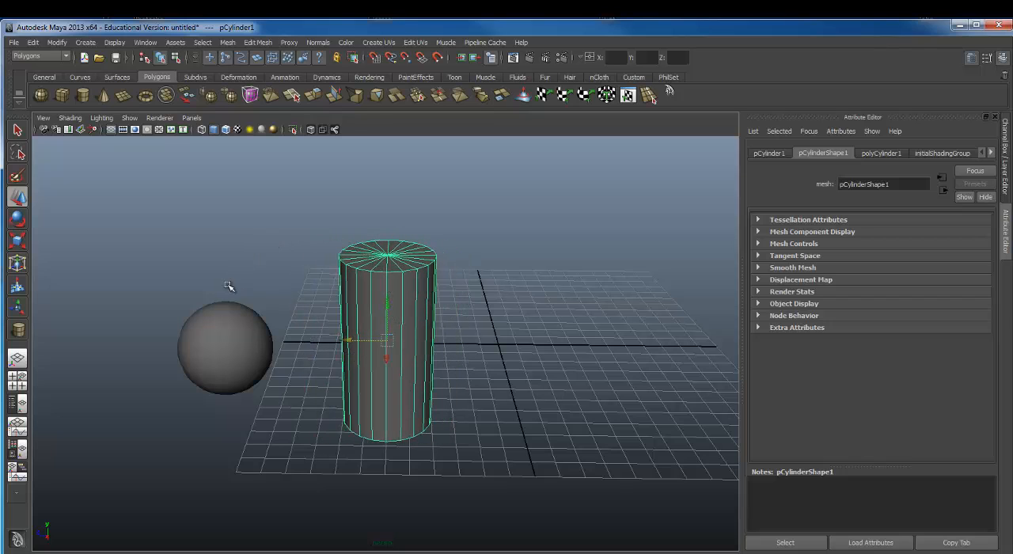
left_click(220, 329)
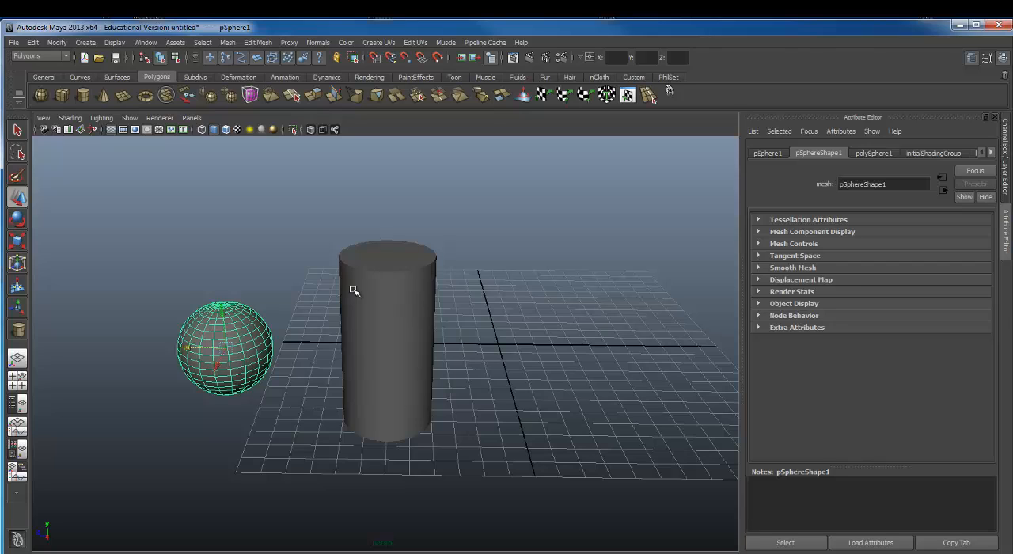
left_click(391, 261)
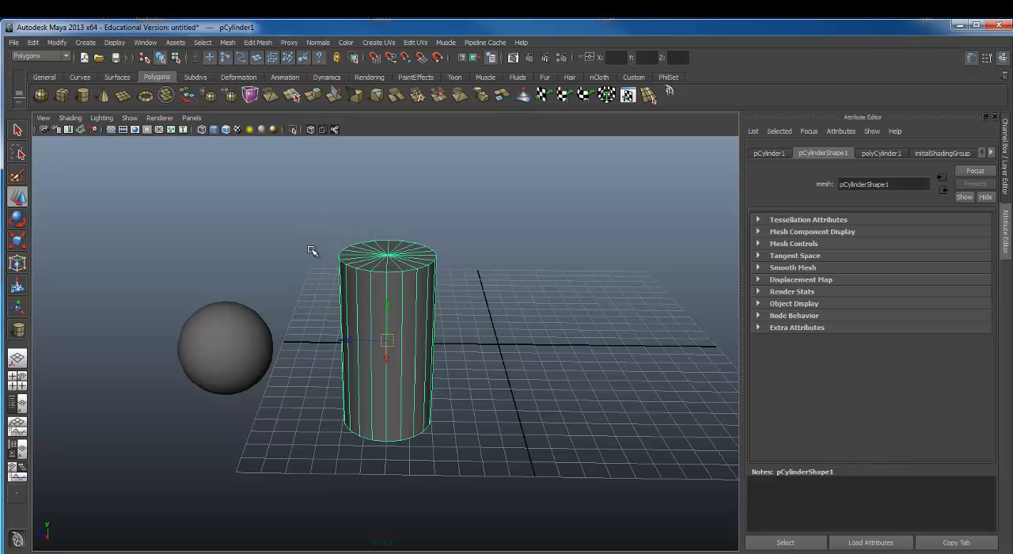
Step: Activate the Rotate tool on the cylinder, view its manipulator from several angles, and compare it with the Move tool before returning to Rotate
key("e")
left_click_drag(373, 320, 227, 306, "alt")
right_click_drag(227, 307, 389, 285, "alt")
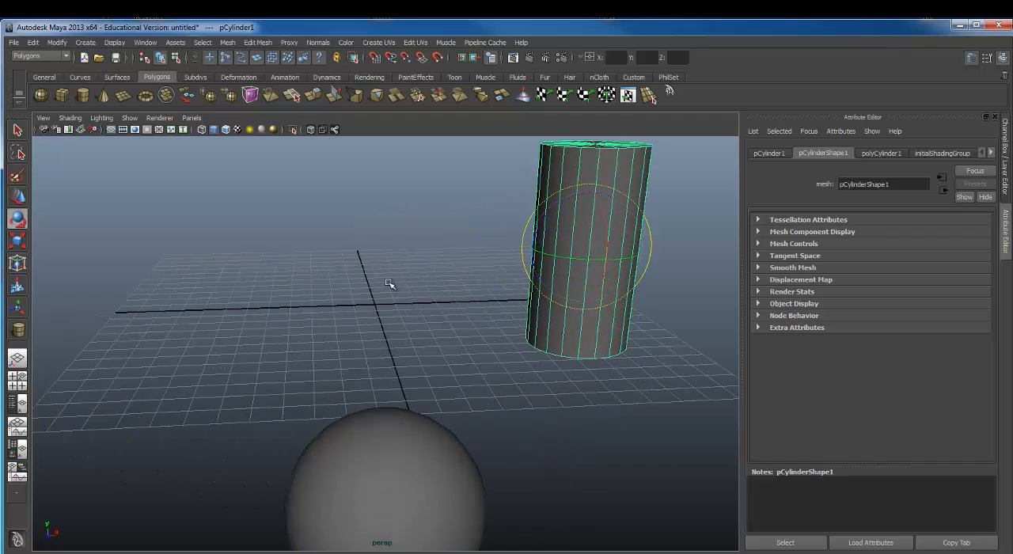
middle_click_drag(388, 285, 225, 348, "alt")
left_click_drag(375, 294, 375, 315, "alt")
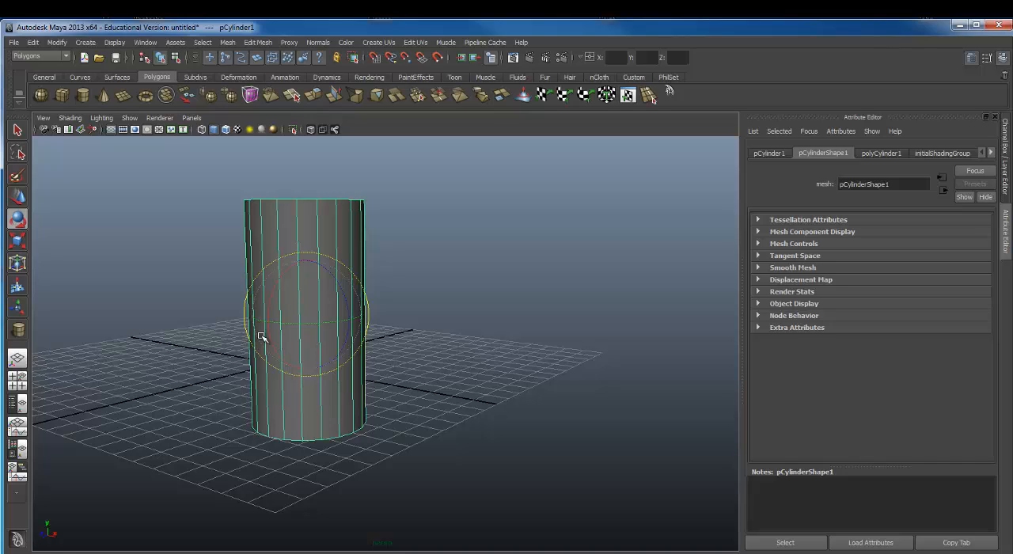
key("w")
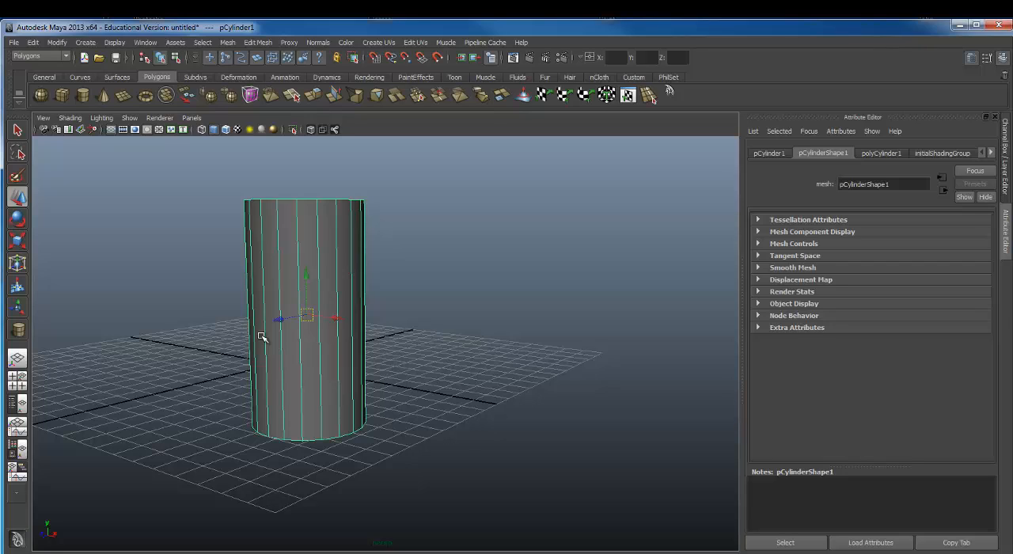
key("e")
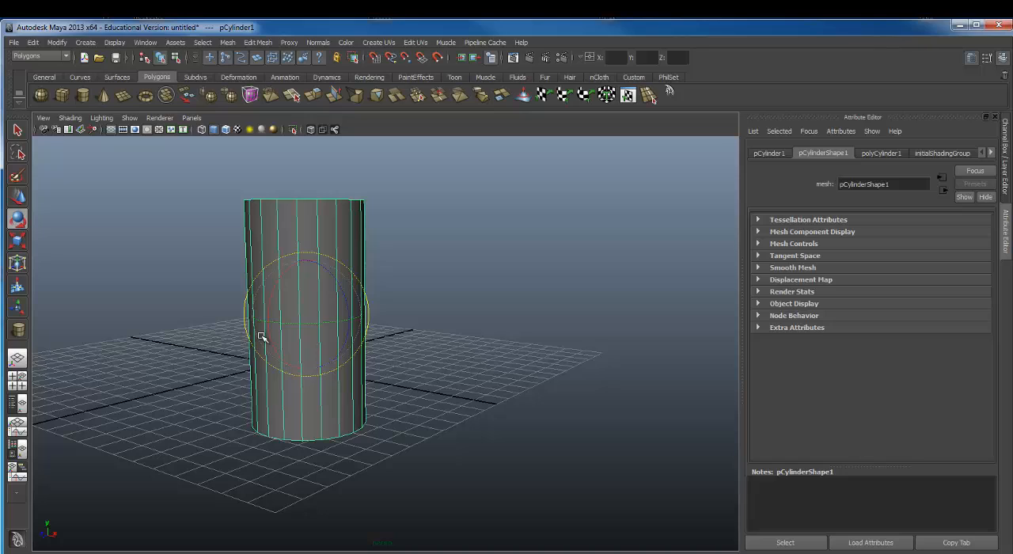
Step: Compare the cylinder's Scale and Move manipulators, then return to the Rotate tool
key("r")
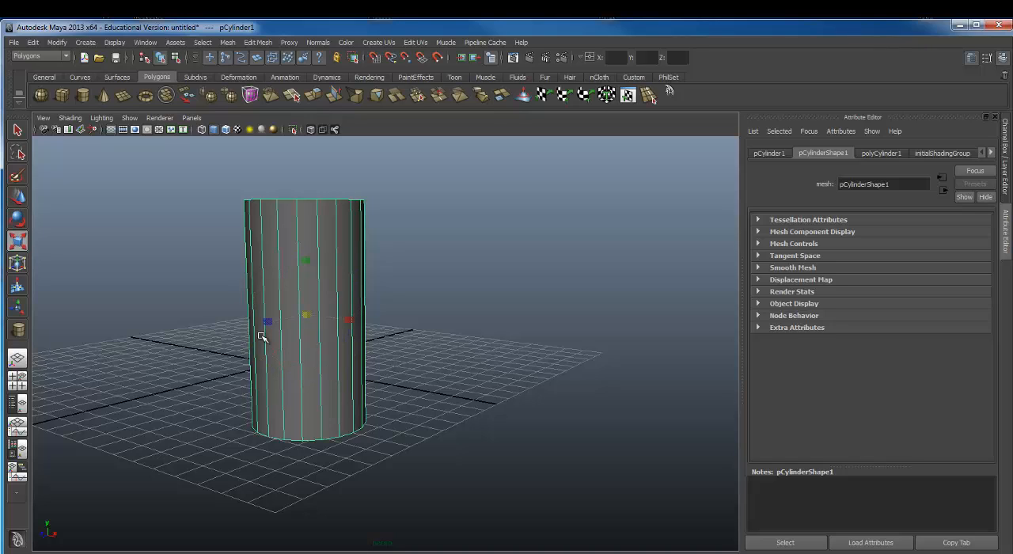
key("w")
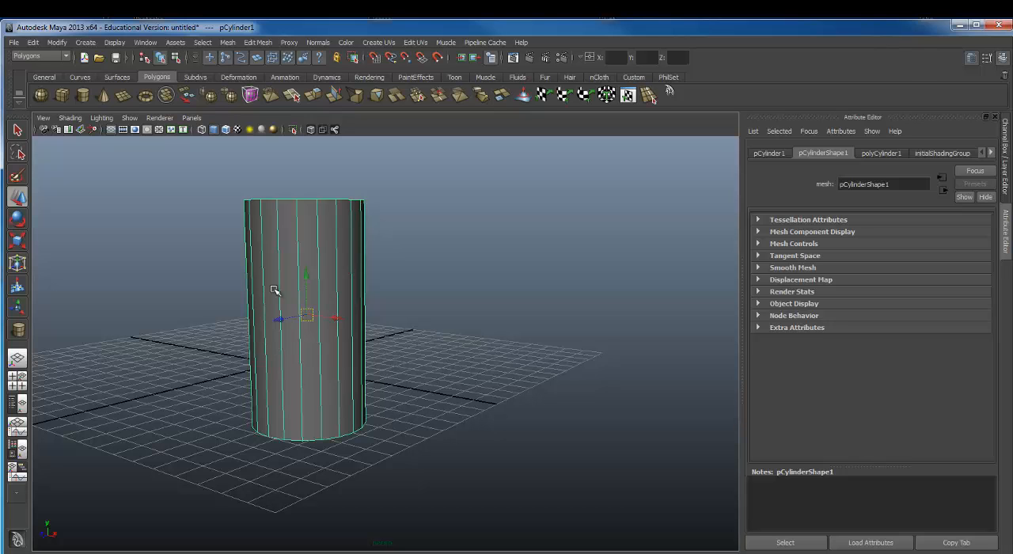
key("e")
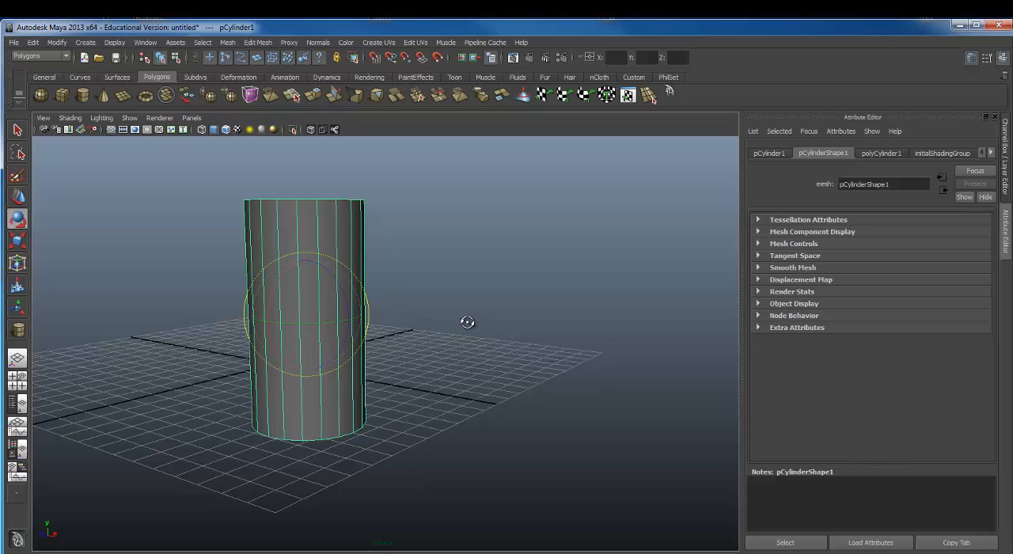
Step: Rotate the cylinder freehand about its X axis to about -90 degrees so that it lies on its side
left_click_drag(468, 321, 416, 319, "alt")
right_click_drag(416, 319, 550, 293, "alt")
middle_click_drag(475, 277, 569, 285, "alt")
right_click_drag(570, 284, 449, 299, "alt")
left_click_drag(449, 299, 409, 303, "alt")
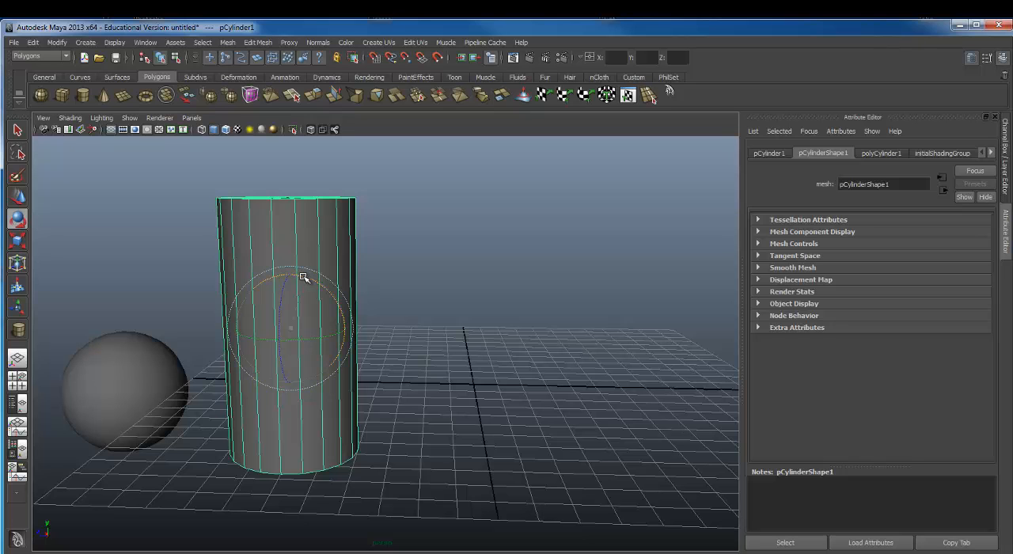
left_click_drag(303, 277, 365, 349)
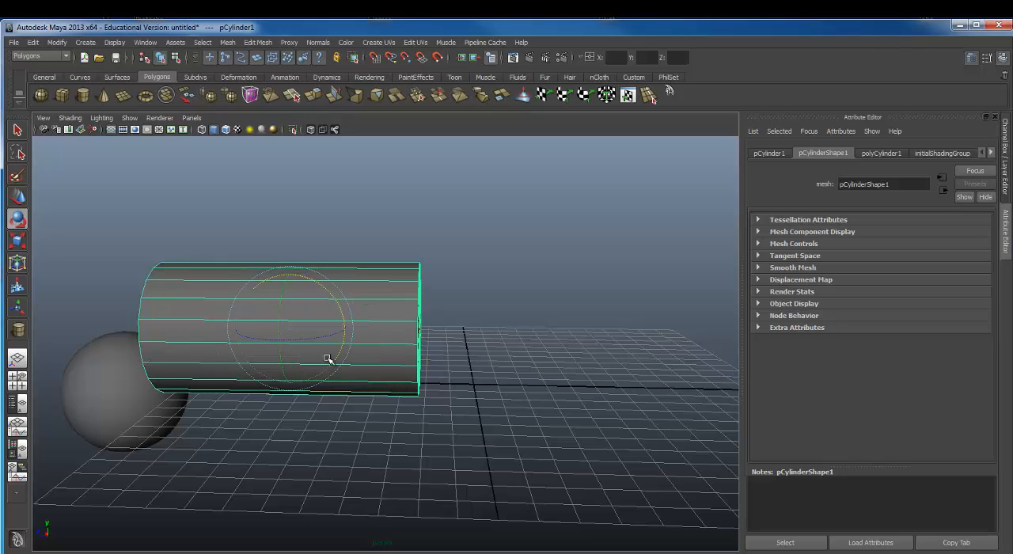
left_click_drag(427, 361, 284, 328, "alt")
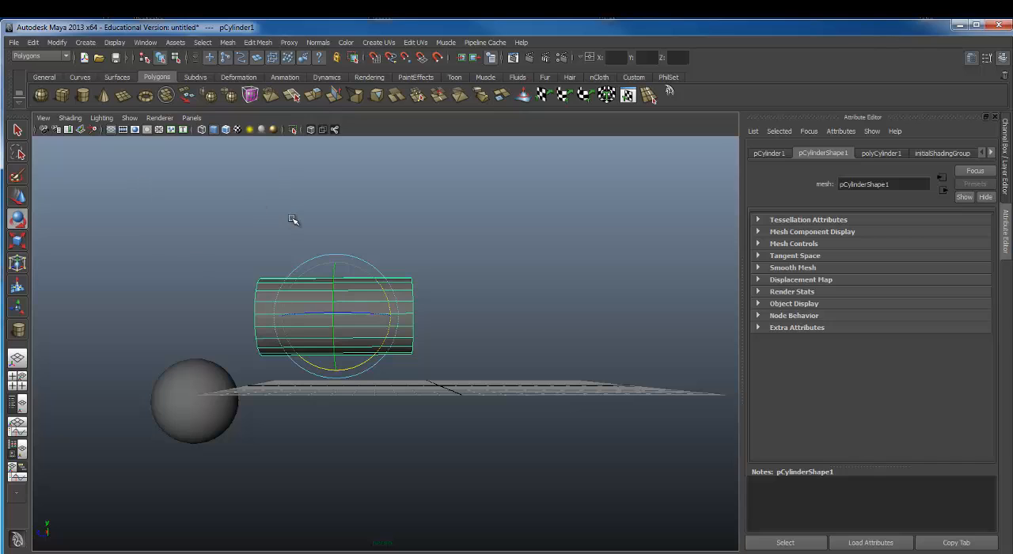
Step: Show the Channel Box in place of the Attribute Editor and set the cylinder's Rotate X to -90
left_click(1001, 60)
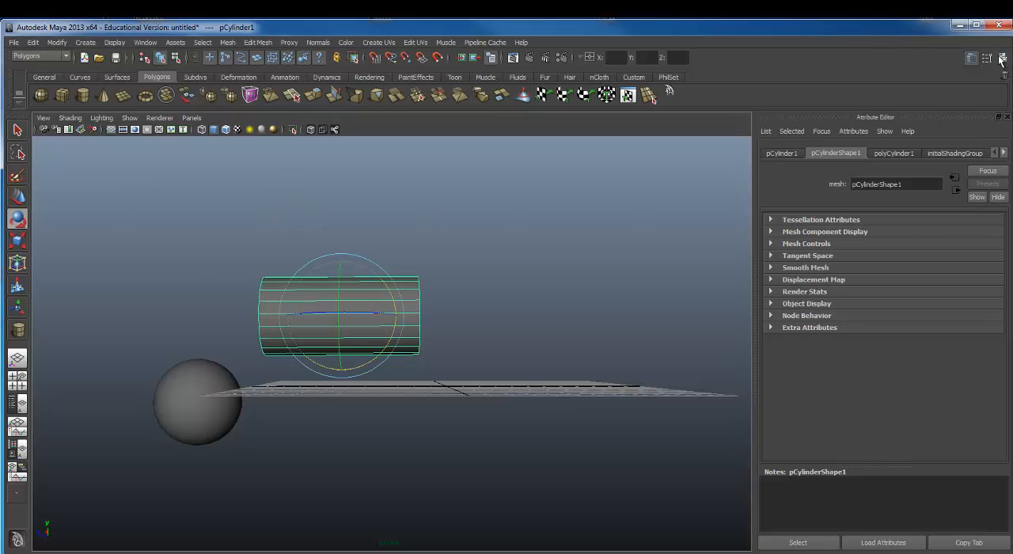
left_click(1002, 59)
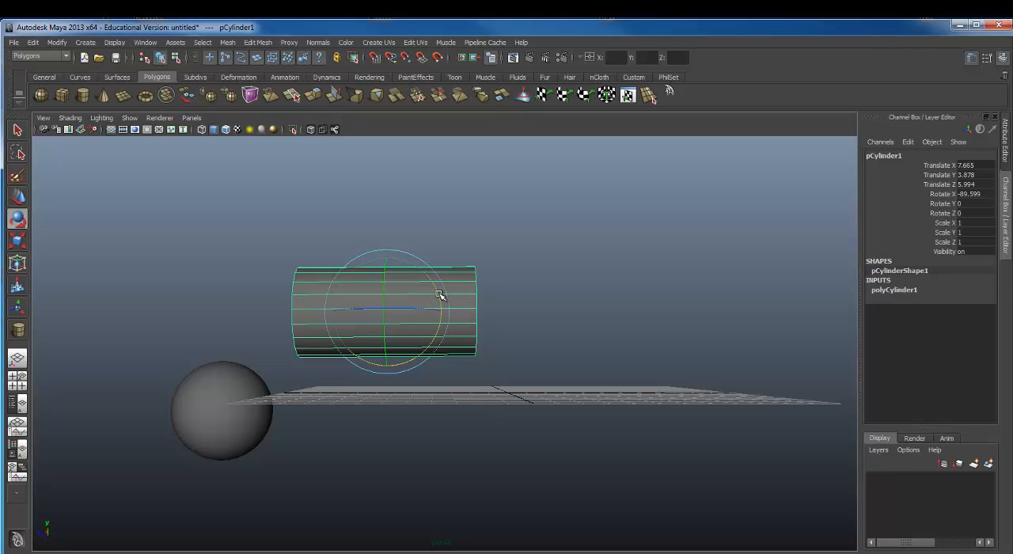
double_click(977, 195)
type("-90")
key("Return")
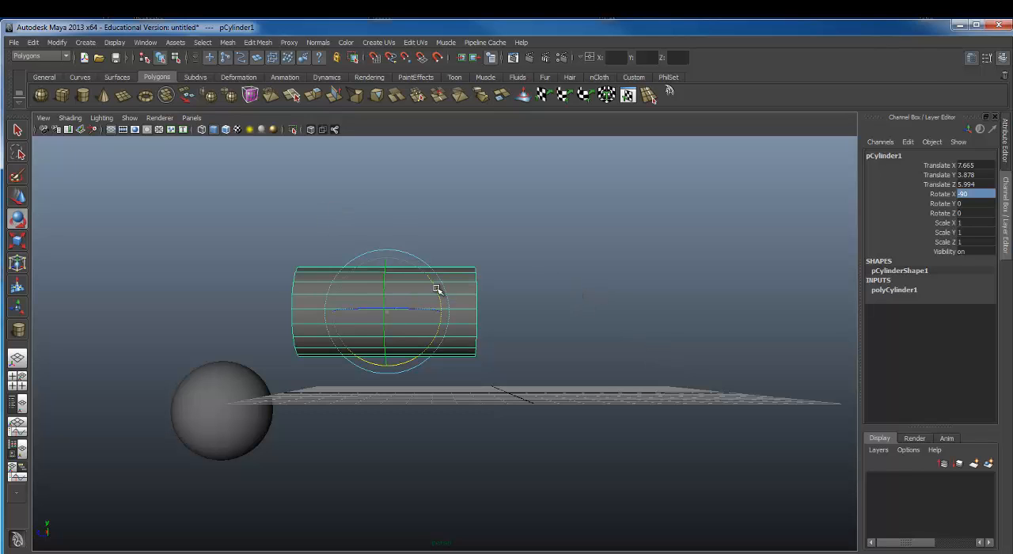
Step: Rotate the cylinder back upright about its X axis and set its Rotate X to exactly 0
left_click_drag(436, 290, 357, 252)
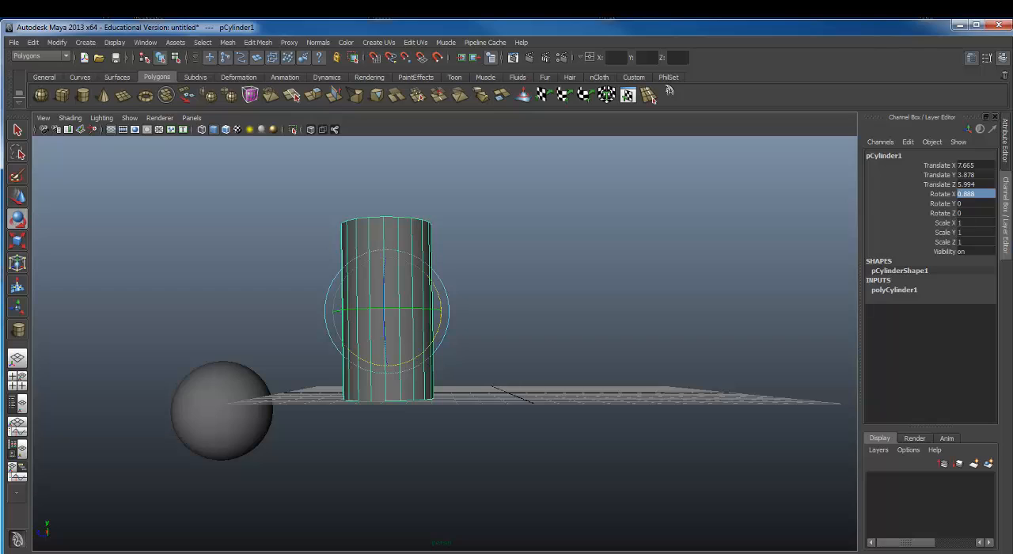
double_click(978, 195)
key("Return")
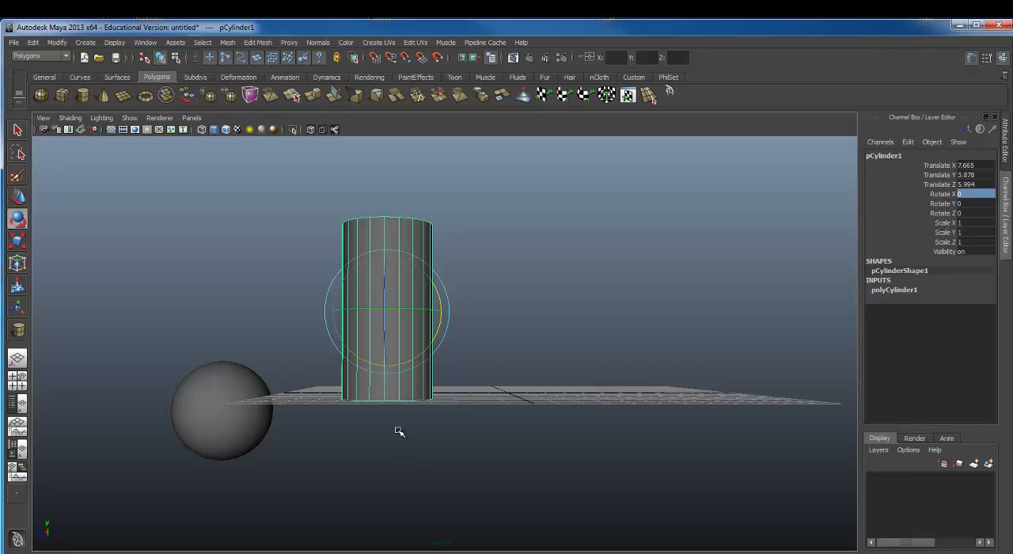
Step: Examine the upright cylinder and the sphere from several angles and distances, finishing with a very distant view of the grid
left_click_drag(202, 275, 476, 255, "alt")
left_click_drag(339, 249, 509, 234, "alt")
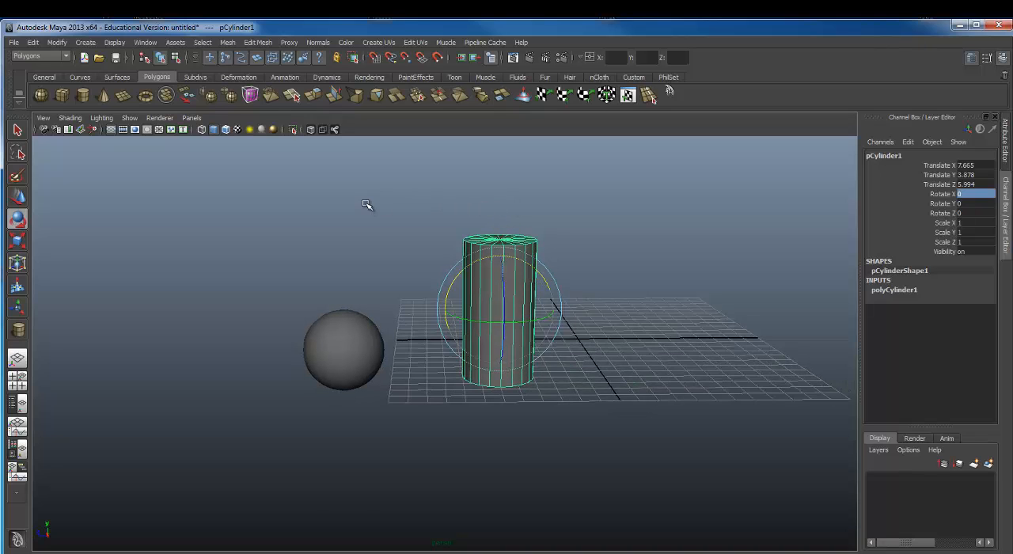
left_click_drag(274, 294, 378, 284, "alt")
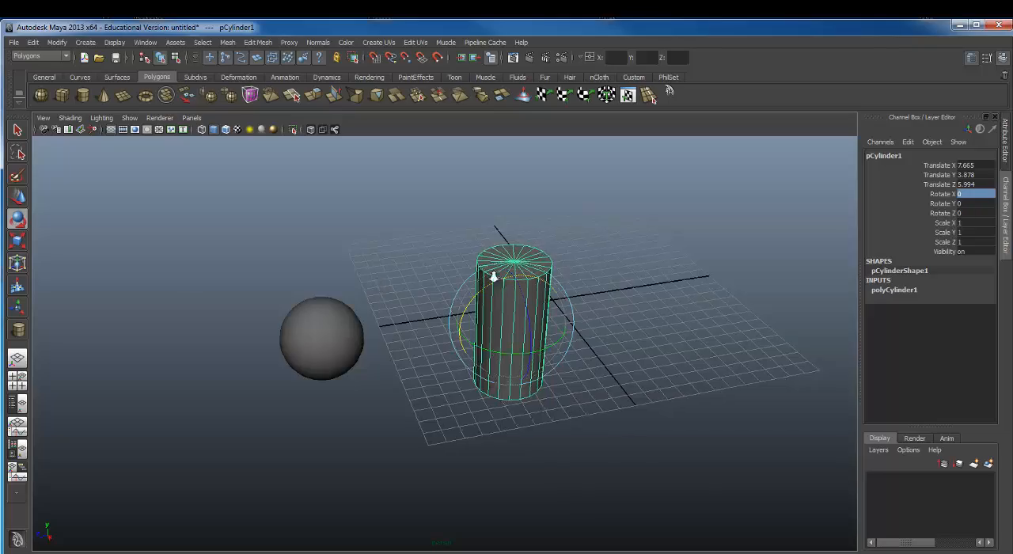
right_click_drag(494, 276, 447, 275, "alt")
middle_click_drag(437, 258, 454, 218, "alt")
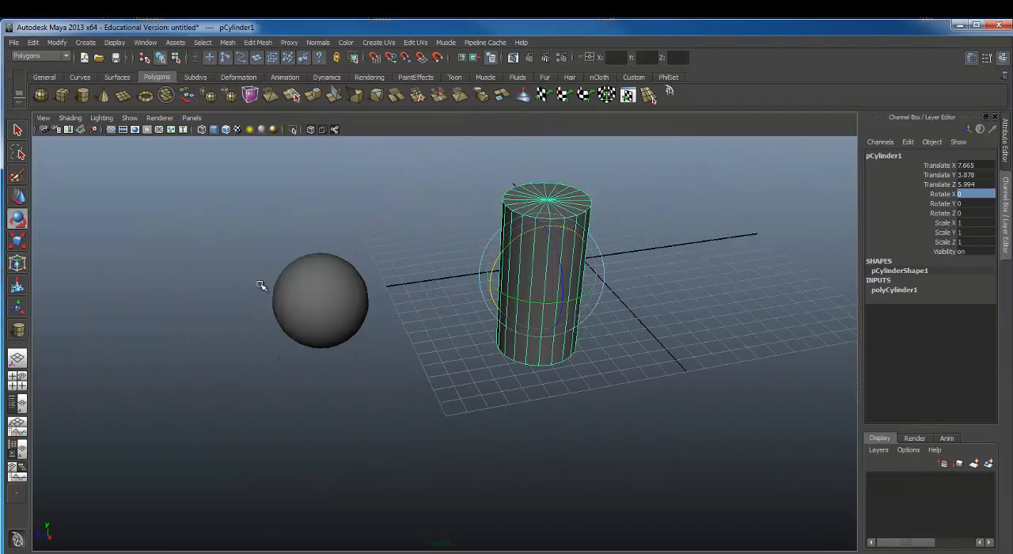
left_click_drag(262, 285, 546, 248, "alt")
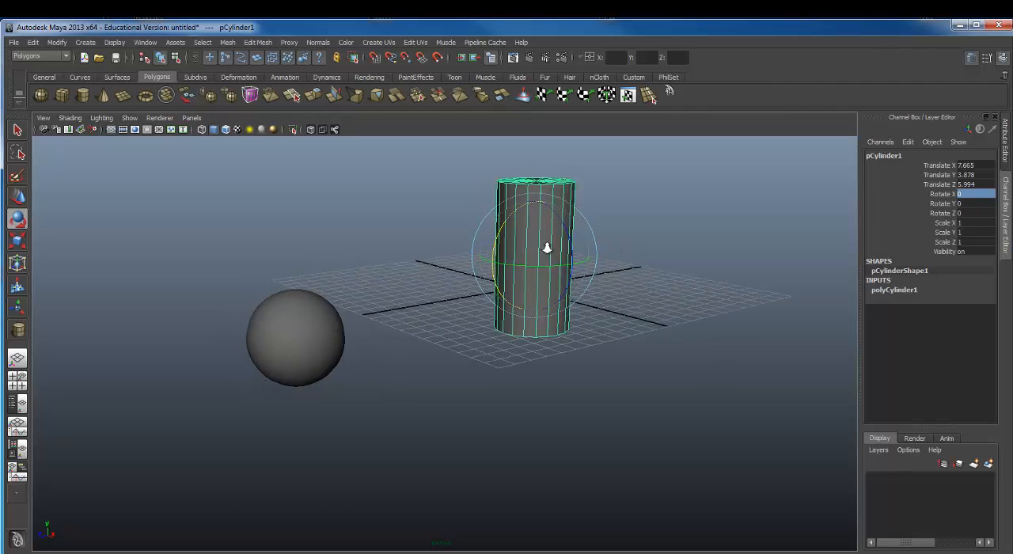
right_click_drag(546, 248, 437, 261, "alt")
left_click_drag(394, 282, 93, 303, "alt")
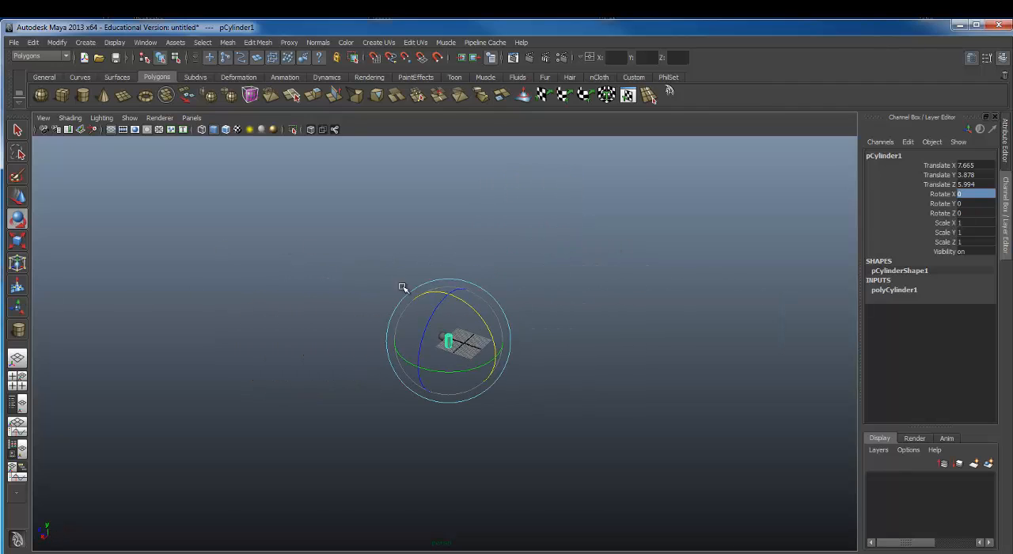
Step: Activate the Move tool, select the sphere and cylinder together, and frame both in the view
key("w")
left_click(475, 365)
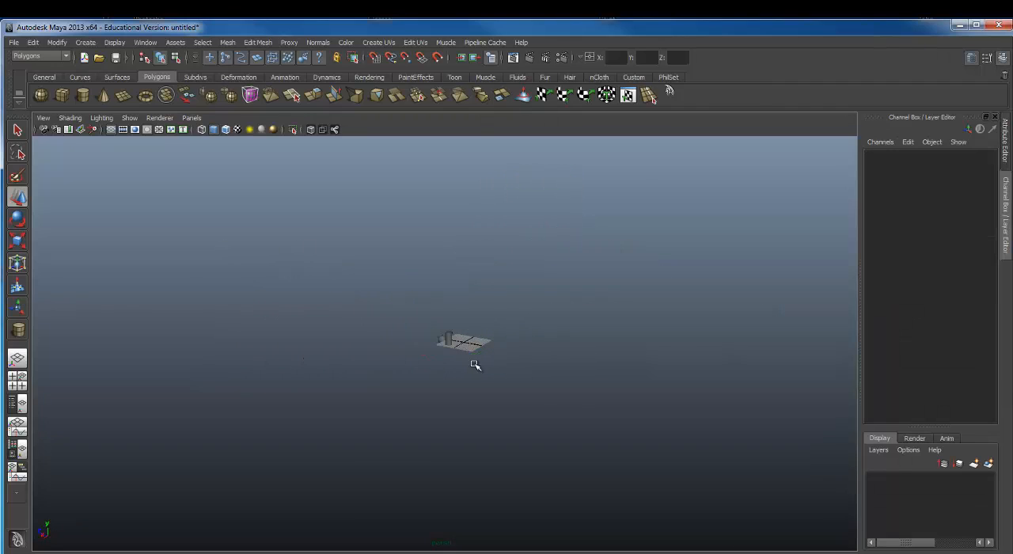
left_click(448, 331)
left_click_drag(375, 265, 500, 375)
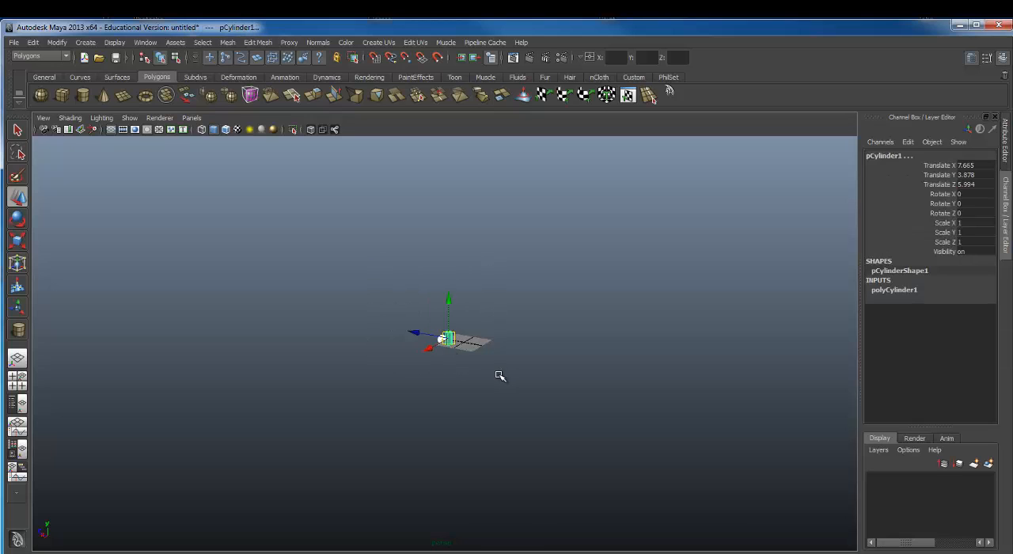
key("f")
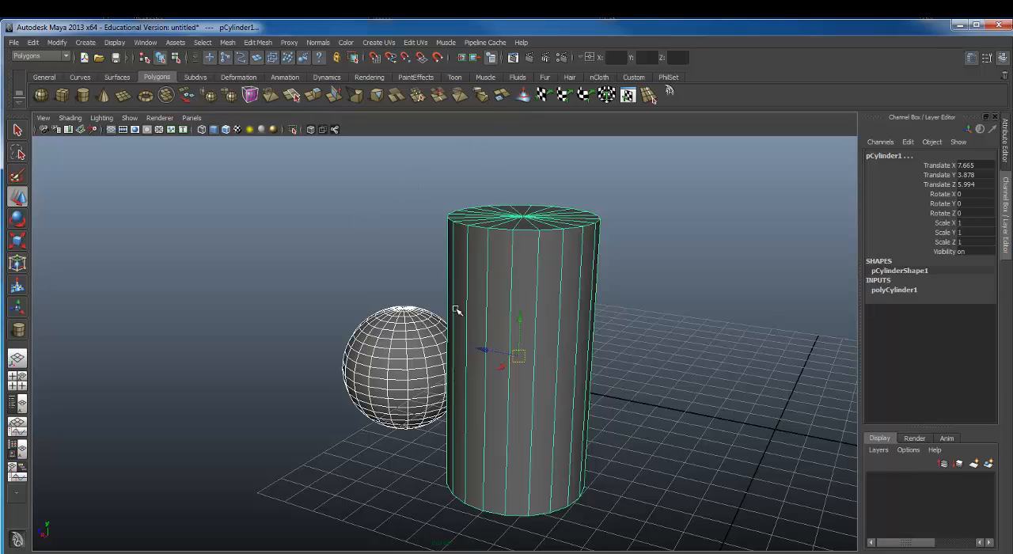
Step: Tumble, pan and zoom around the selected sphere and cylinder to inspect them from different sides and slightly above
left_click_drag(455, 311, 624, 307, "alt")
right_click_drag(481, 301, 226, 291, "alt")
left_click_drag(506, 285, 450, 269, "alt")
right_click_drag(450, 269, 737, 287, "alt")
left_click_drag(645, 318, 671, 330, "alt")
middle_click_drag(671, 330, 519, 337, "alt")
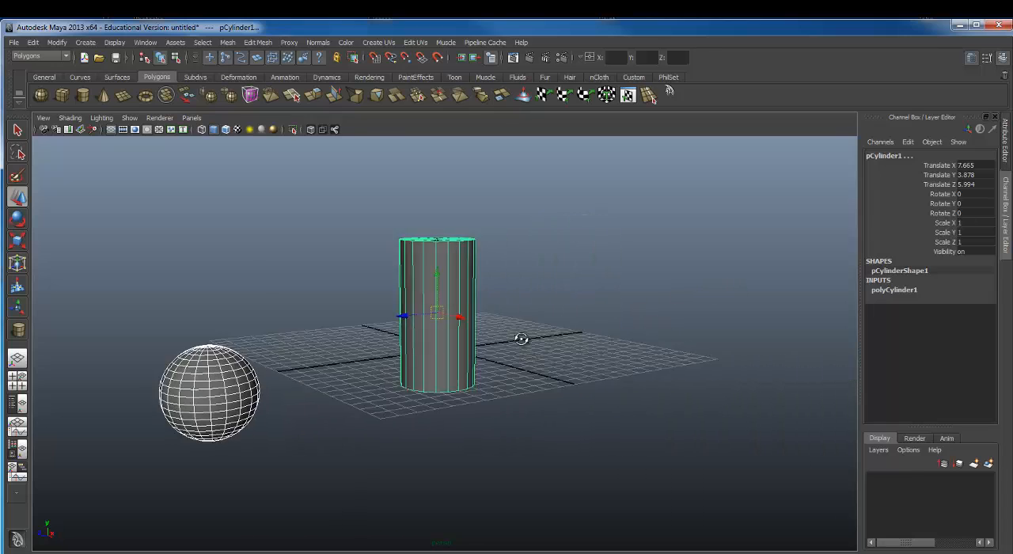
left_click_drag(617, 296, 623, 337, "alt")
scroll(623, 337, "up", 2)
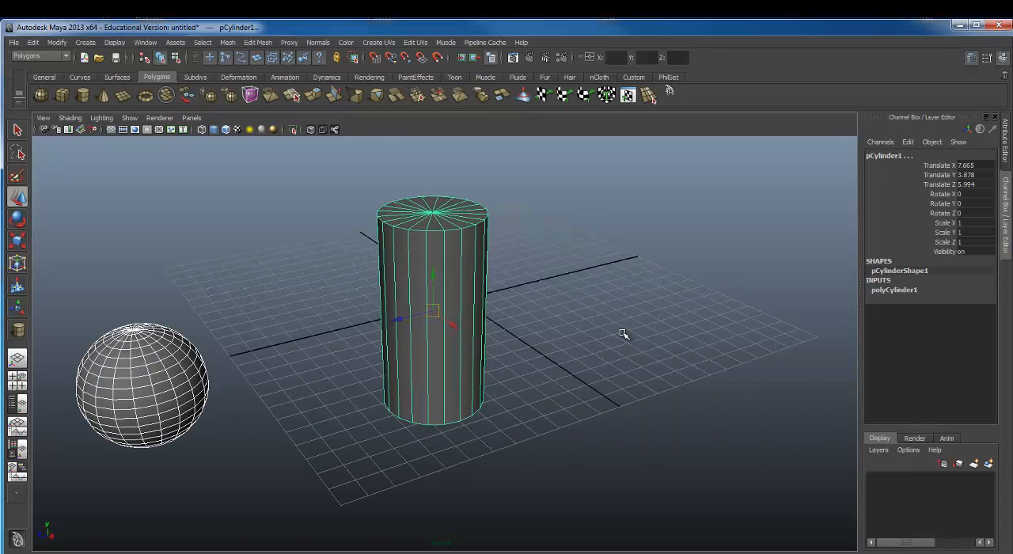
Step: View both objects in wireframe from another angle and return the viewport to smooth shading
key("4")
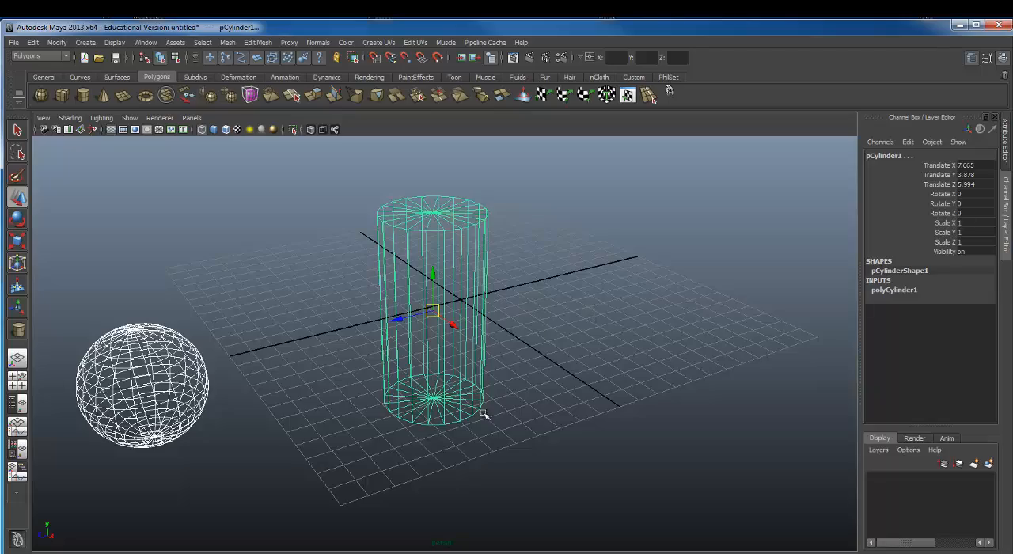
left_click_drag(485, 414, 331, 352, "alt")
key("5")
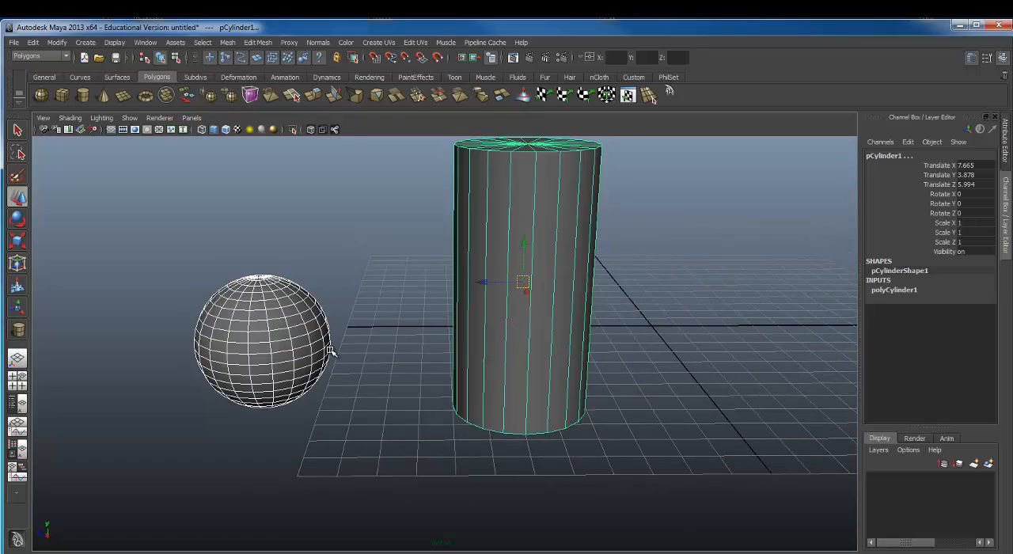
Step: Switch to the Select tool and select the sphere, then only the cylinder
left_click_drag(385, 232, 371, 235, "alt")
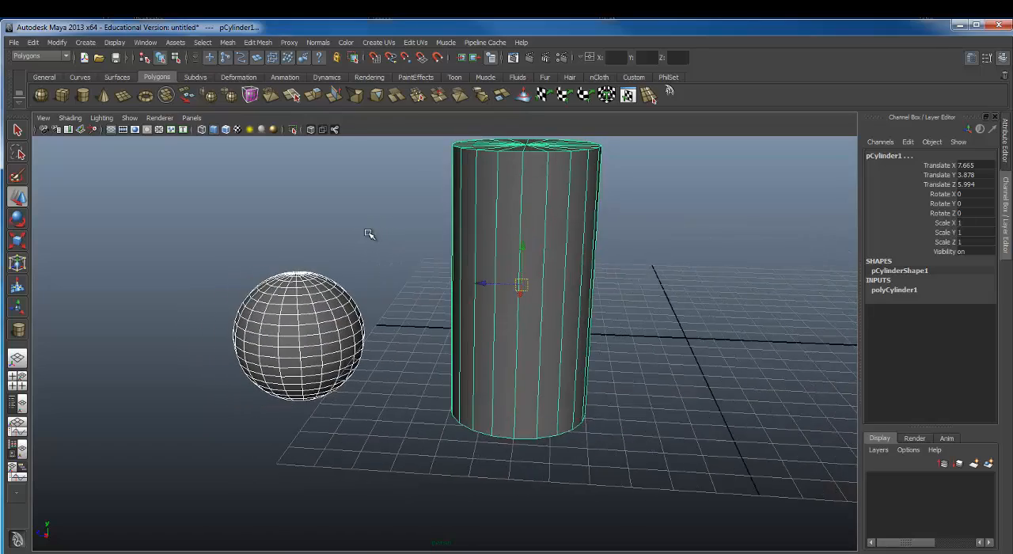
right_click_drag(371, 235, 440, 226, "alt")
middle_click_drag(440, 227, 366, 334, "alt")
right_click_drag(366, 334, 295, 319, "alt")
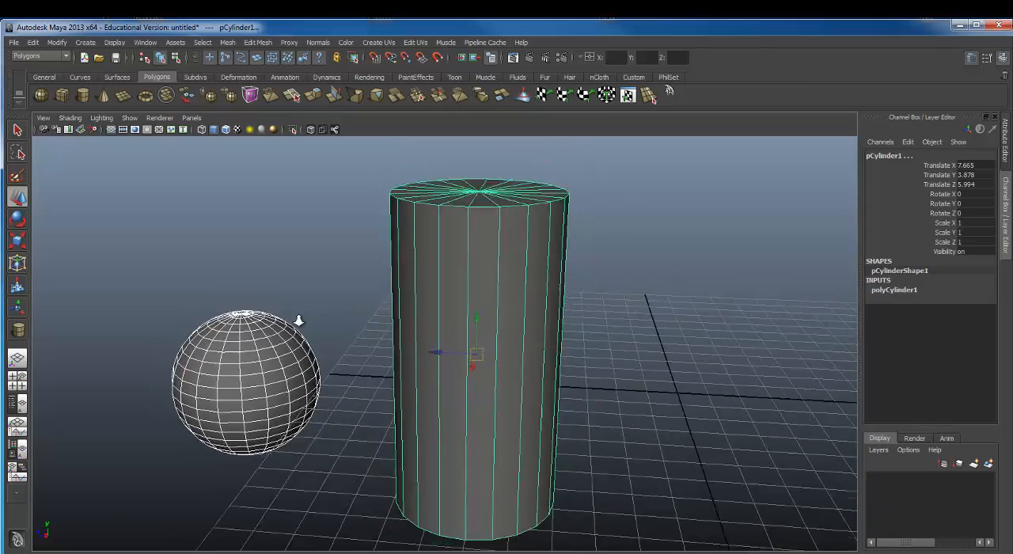
left_click_drag(296, 318, 333, 312, "alt")
right_click_drag(333, 312, 276, 232, "alt")
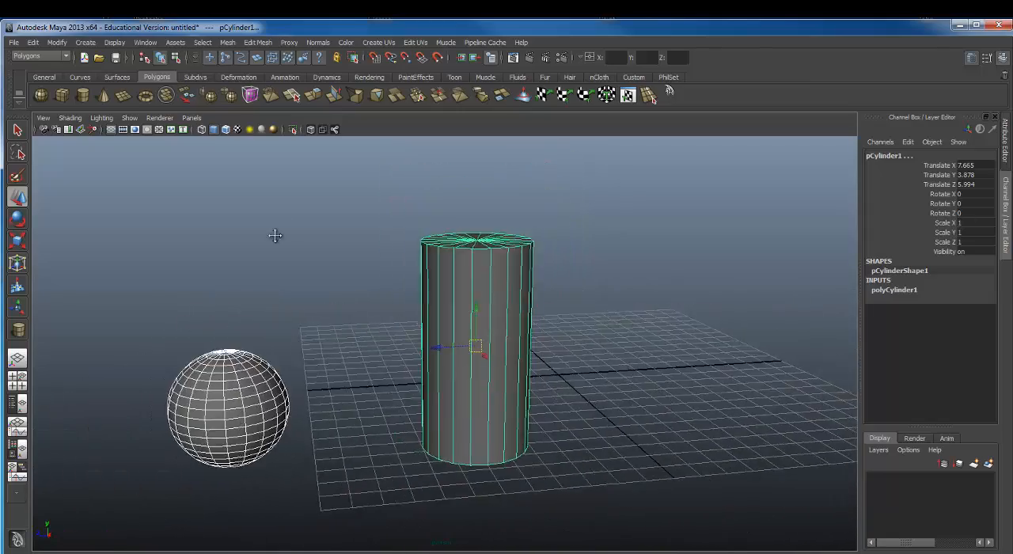
left_click_drag(276, 233, 324, 253, "alt")
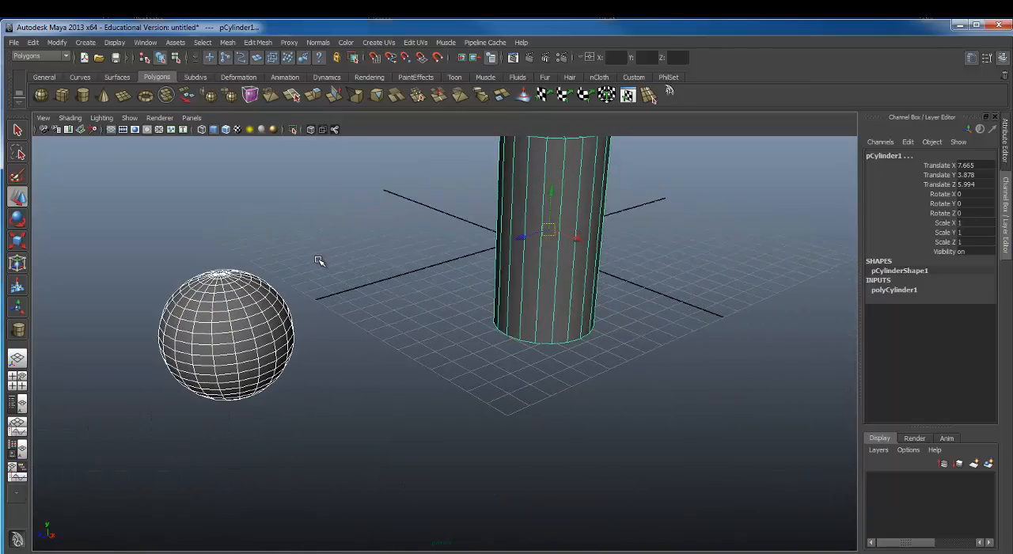
key("q")
mouse_move(311, 331)
left_mouse_down("alt")
mouse_move(346, 285)
mouse_move(581, 251)
left_mouse_up("alt")
key("5")
left_click(248, 358)
left_click(578, 280)
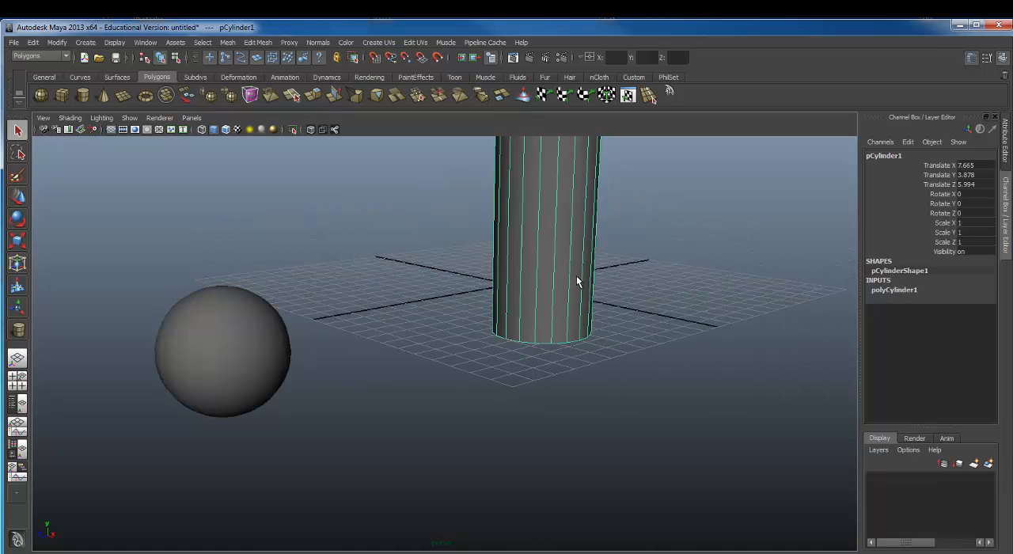
Step: Cycle through the Rotate, Scale and Move tools on the cylinder to compare their manipulators, ending on Rotate, and view it from another angle
scroll(396, 316, "down", 3)
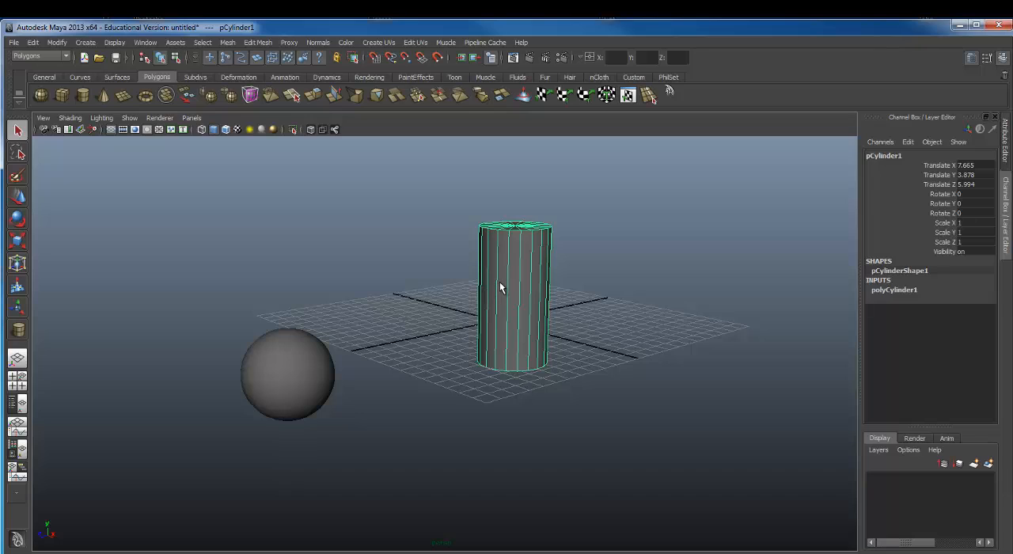
key("e")
key("r")
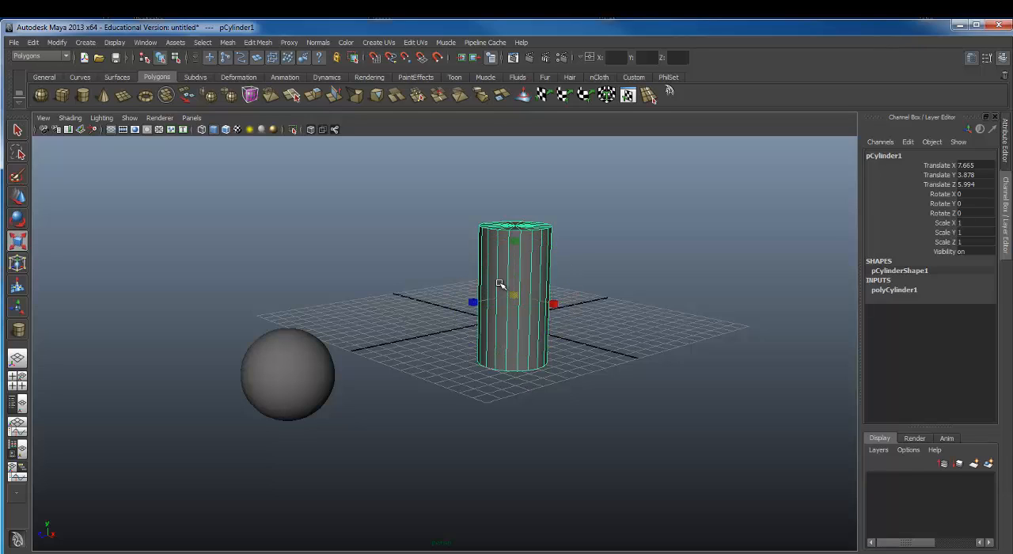
key("w")
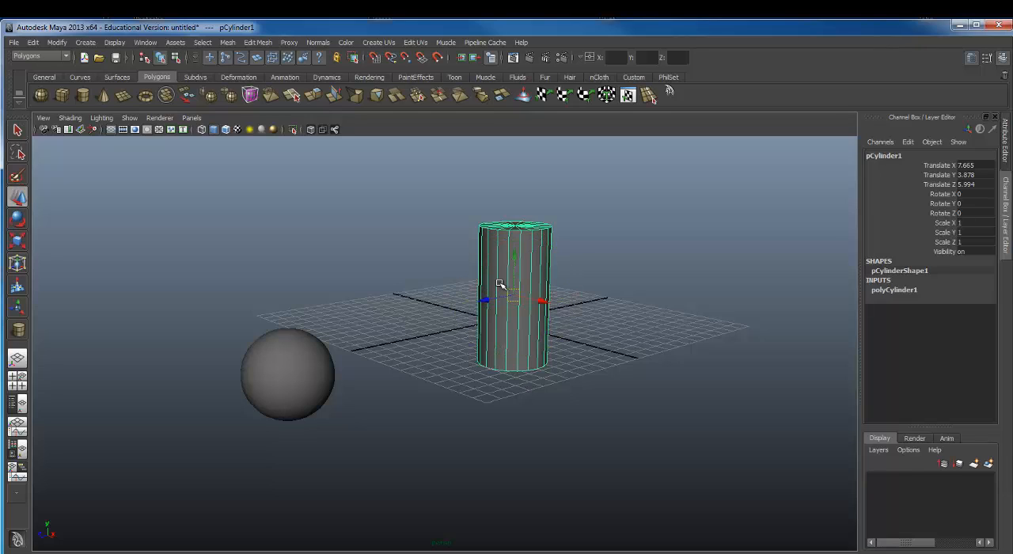
key("e")
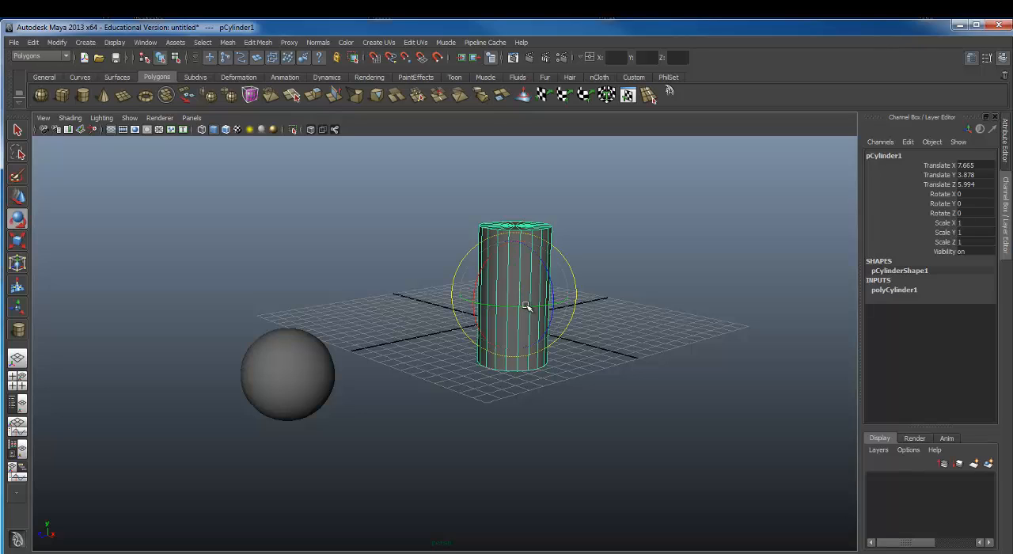
key("r")
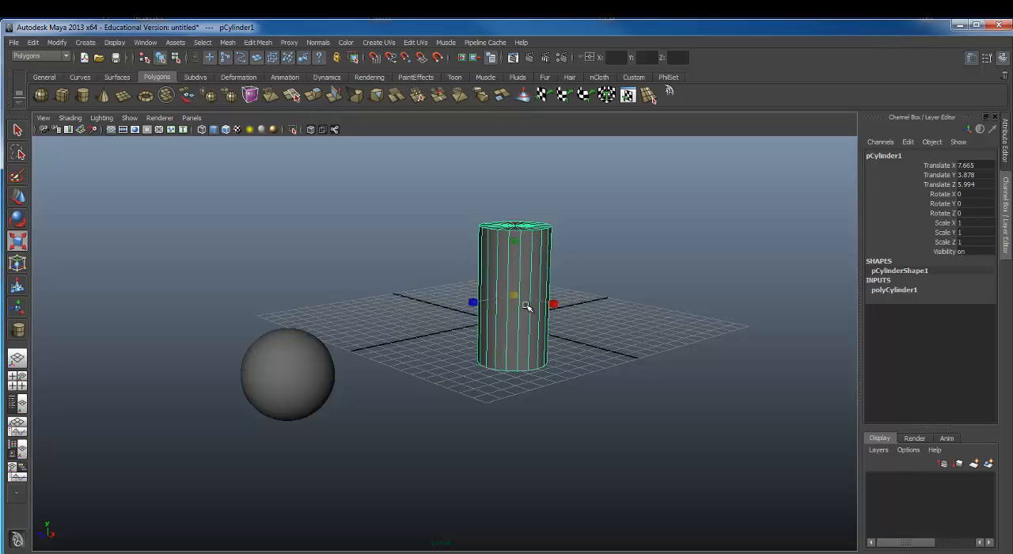
key("w")
key("e")
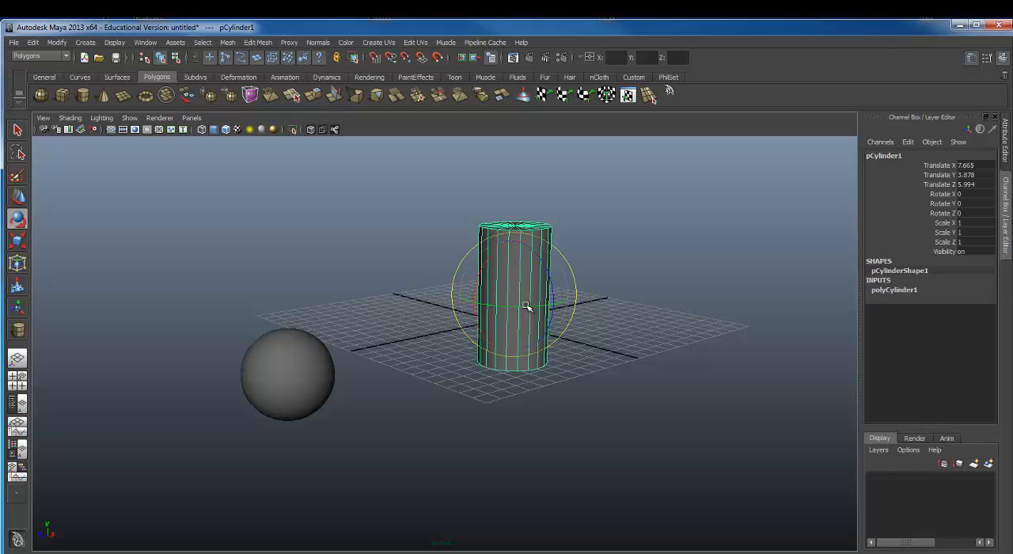
left_click_drag(526, 303, 463, 306, "alt")
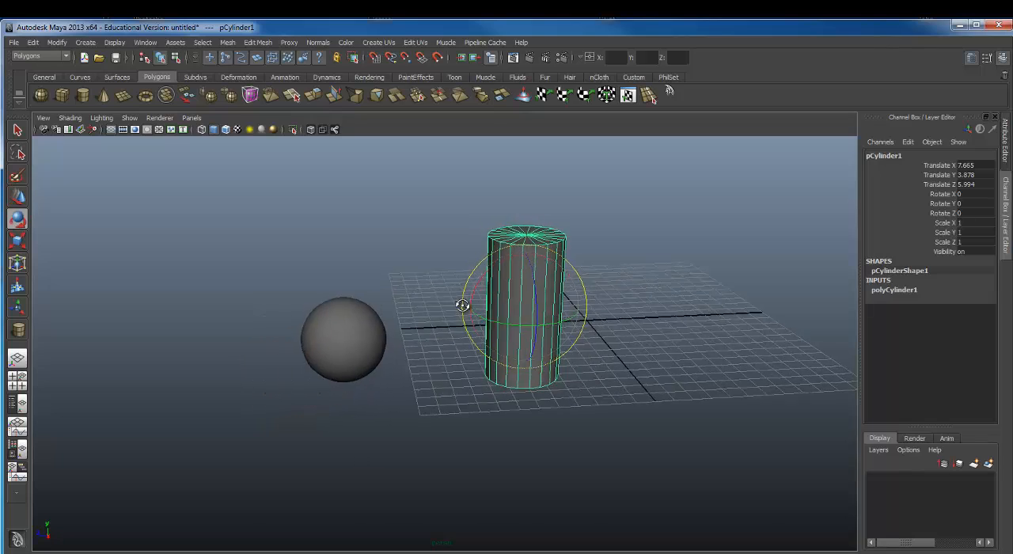
Step: Try rotating the cylinder with its rotate manipulator, and undo the rotation
right_click_drag(464, 305, 581, 297, "alt")
middle_click_drag(581, 296, 508, 335, "alt")
left_click_drag(508, 335, 454, 316, "alt")
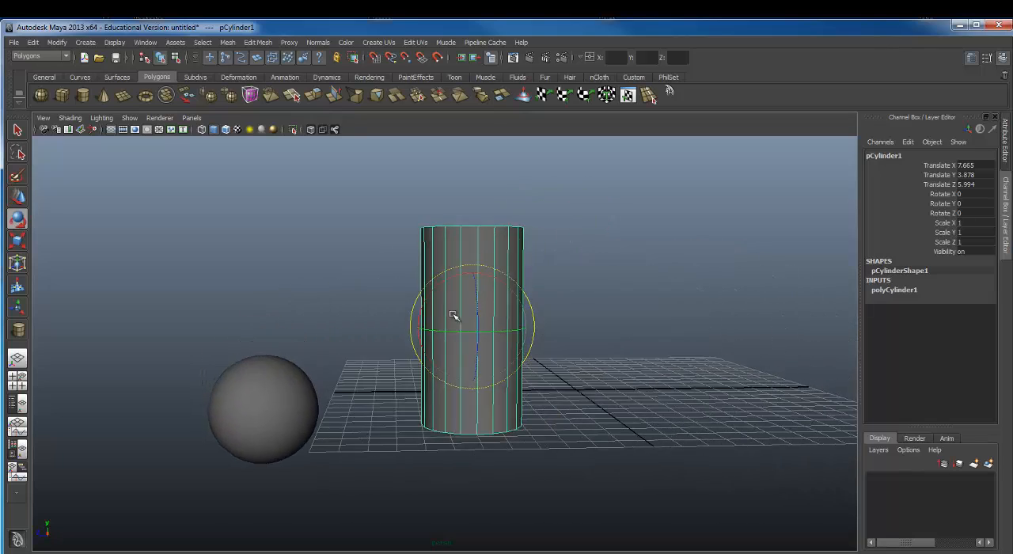
right_click_drag(454, 316, 547, 304, "alt")
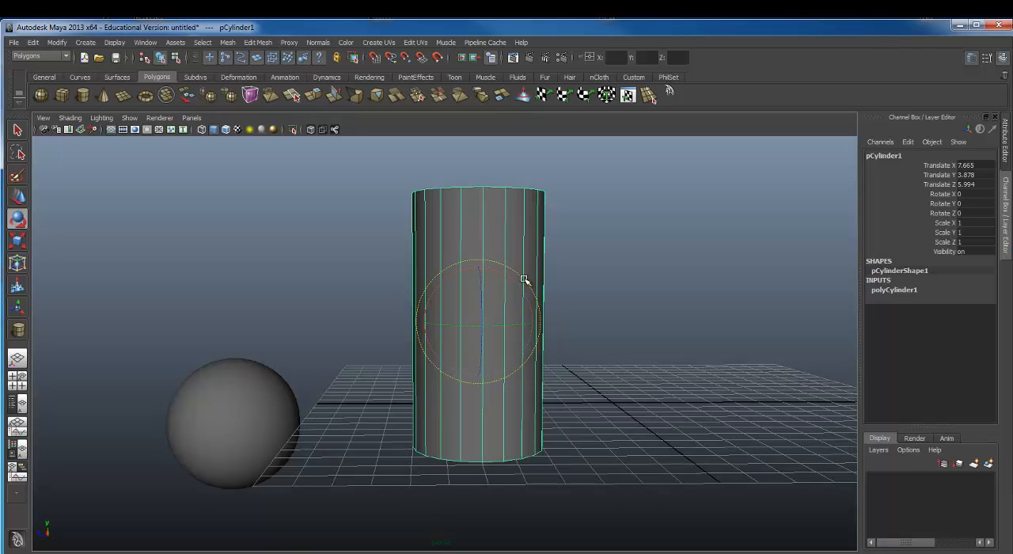
left_click_drag(435, 294, 430, 315, "alt")
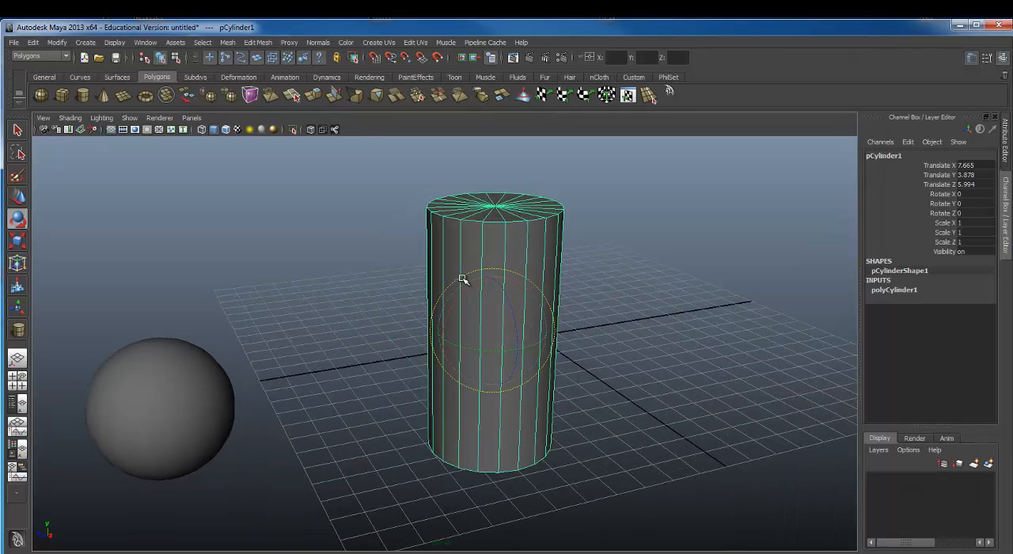
left_click_drag(454, 280, 407, 344)
key("ctrl+z")
Step: Rotate the cylinder onto its side about the X axis and set its Rotate X to exactly 90
left_click_drag(527, 343, 519, 265, "alt")
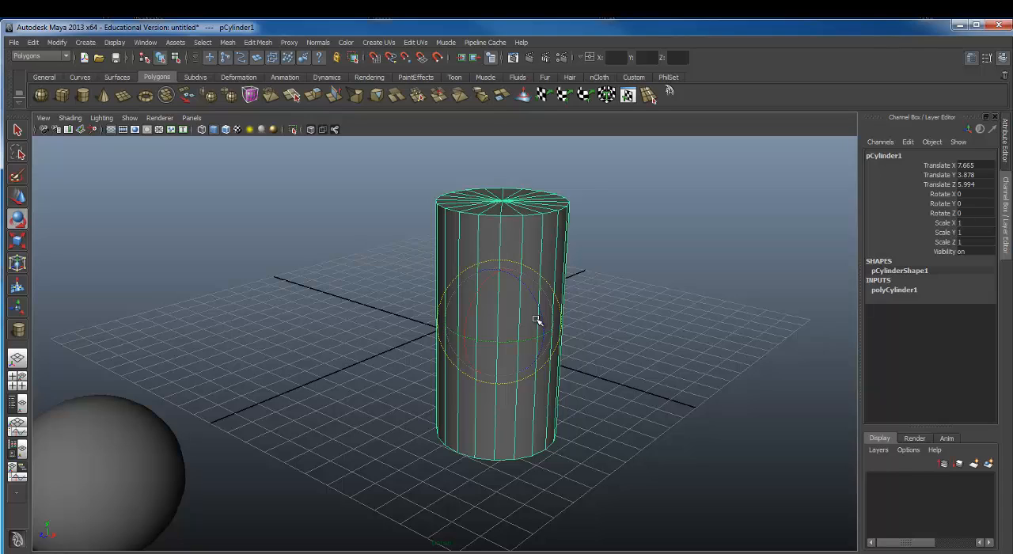
left_click_drag(546, 283, 402, 342, "alt")
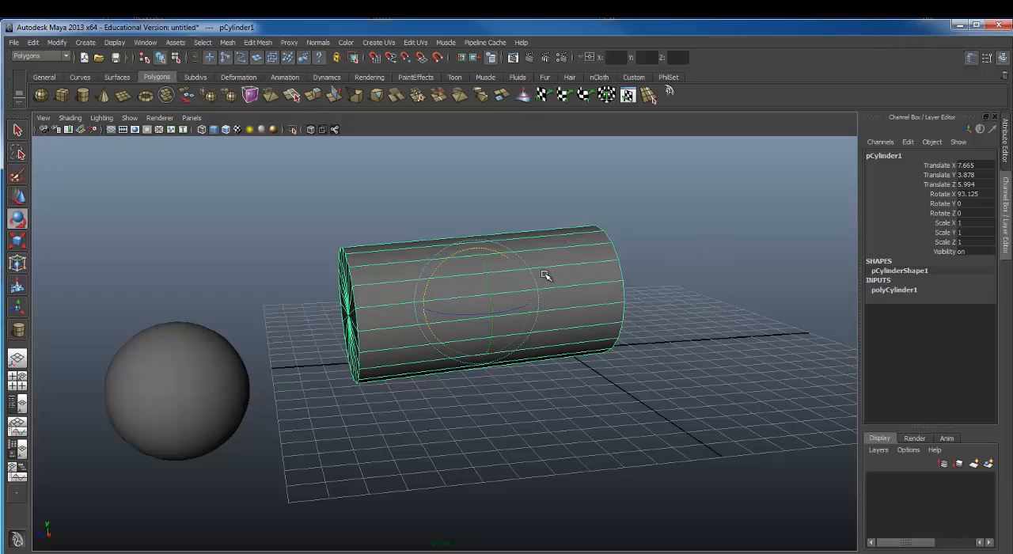
double_click(972, 194)
type("90")
key("Return")
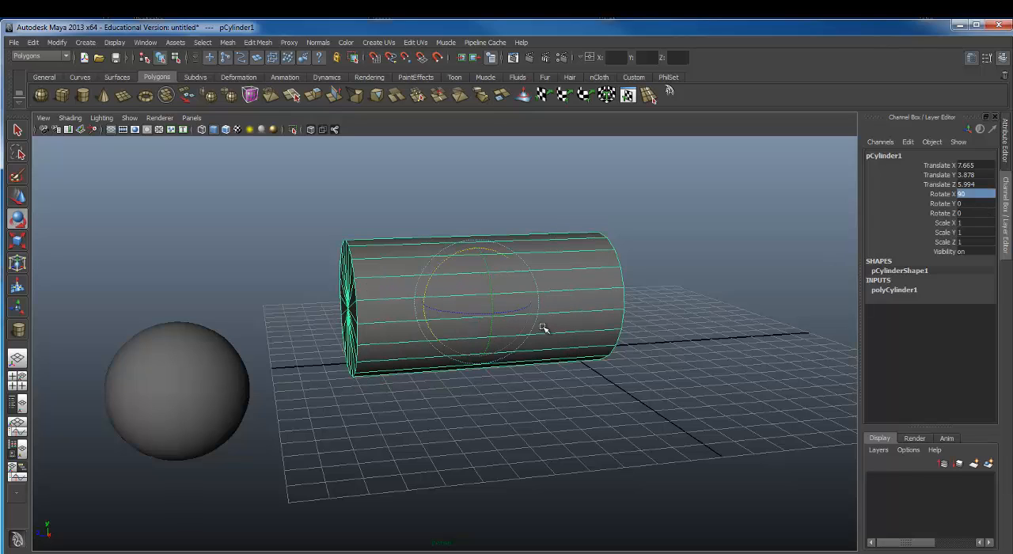
Step: Rotate the cylinder back towards upright about the X axis and reset its Rotate X to 0
key("super")
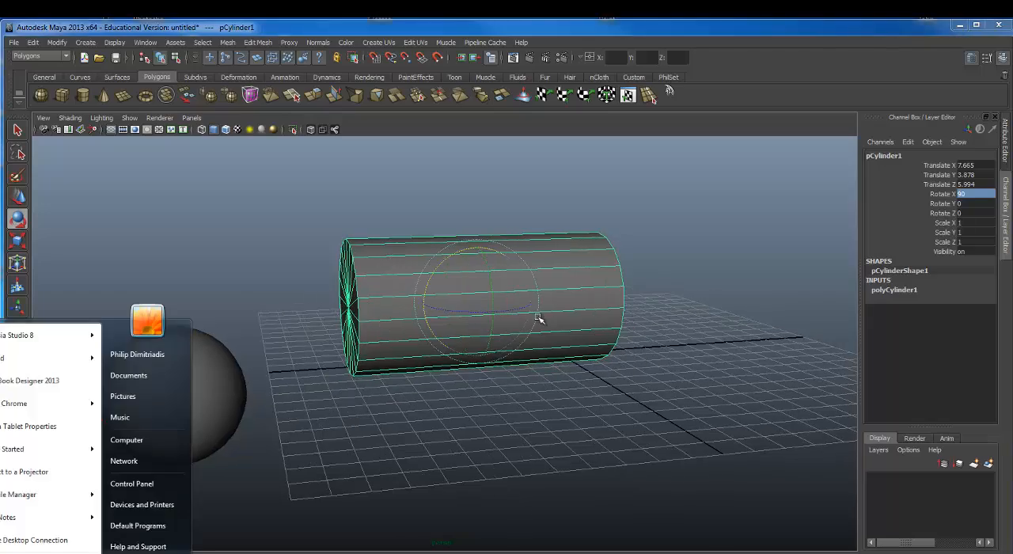
left_click_drag(558, 313, 452, 256, "alt")
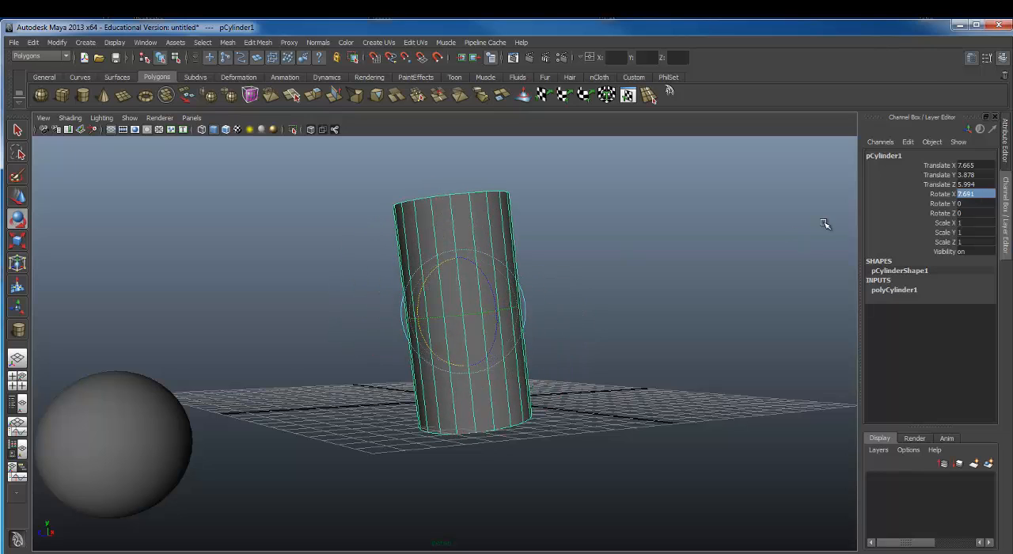
double_click(976, 194)
key("Return")
Step: Scale the cylinder down uniformly on all three axes to about 0.578 with the Scale tool
left_click_drag(481, 450, 420, 385, "alt")
key("r")
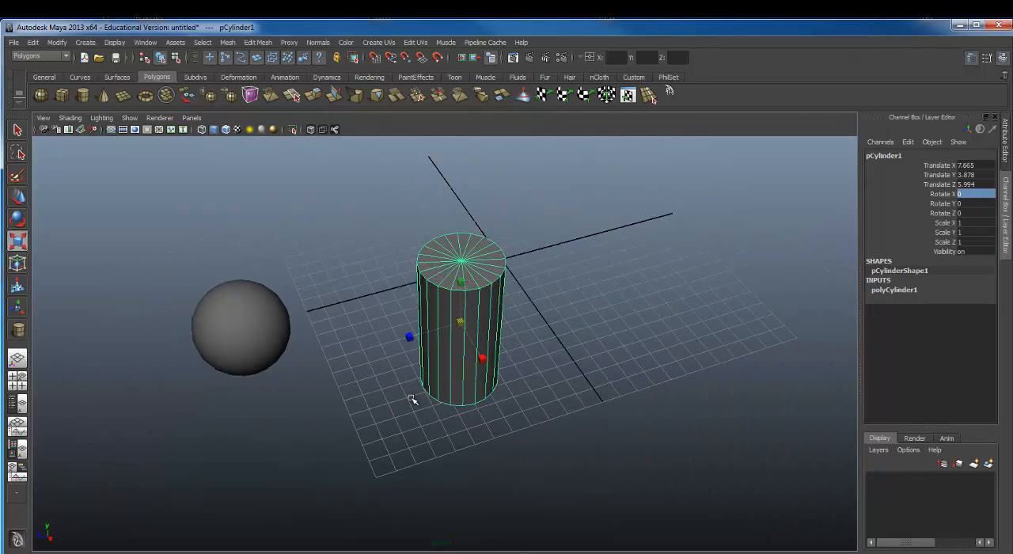
left_click_drag(472, 311, 500, 297, "alt")
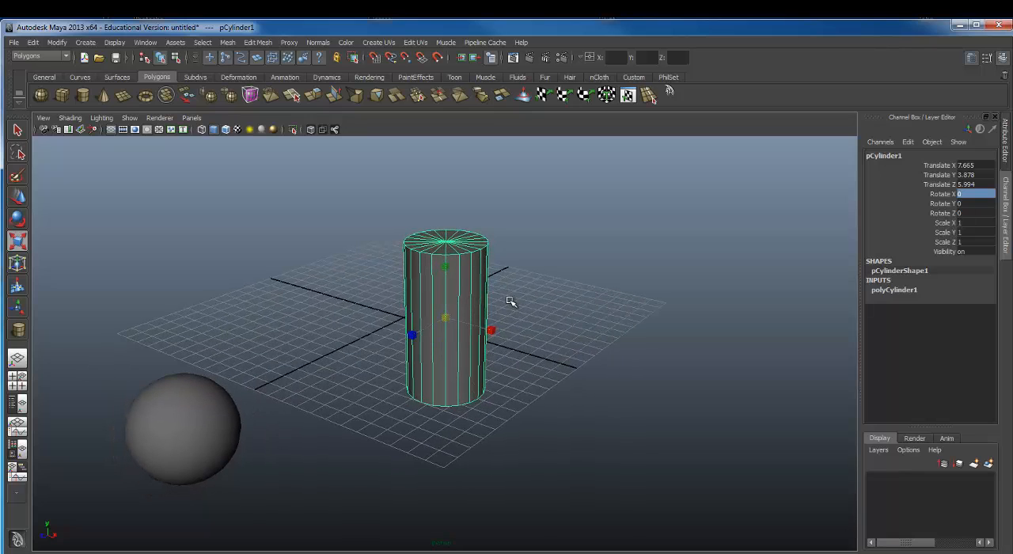
key("space")
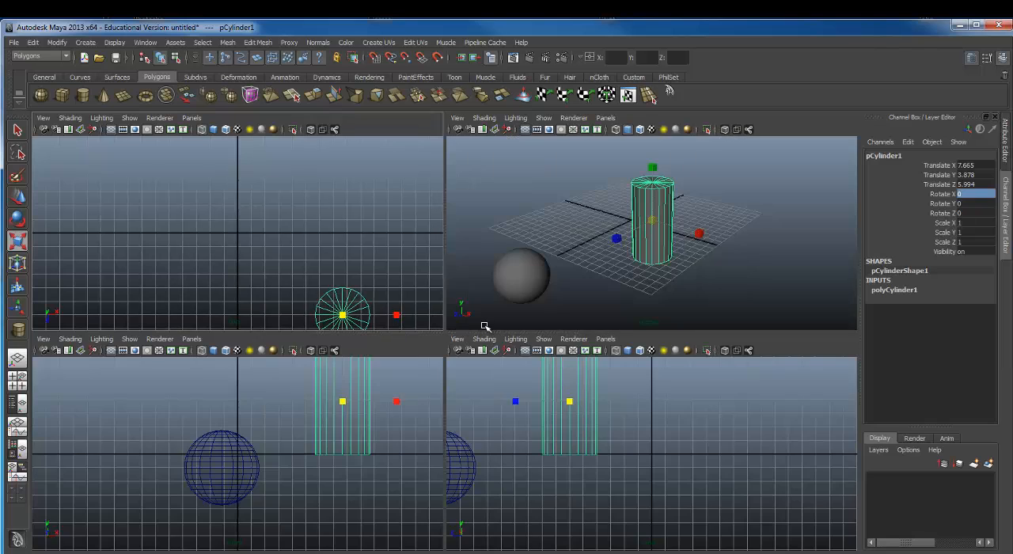
key("space")
left_click_drag(428, 357, 484, 311, "alt")
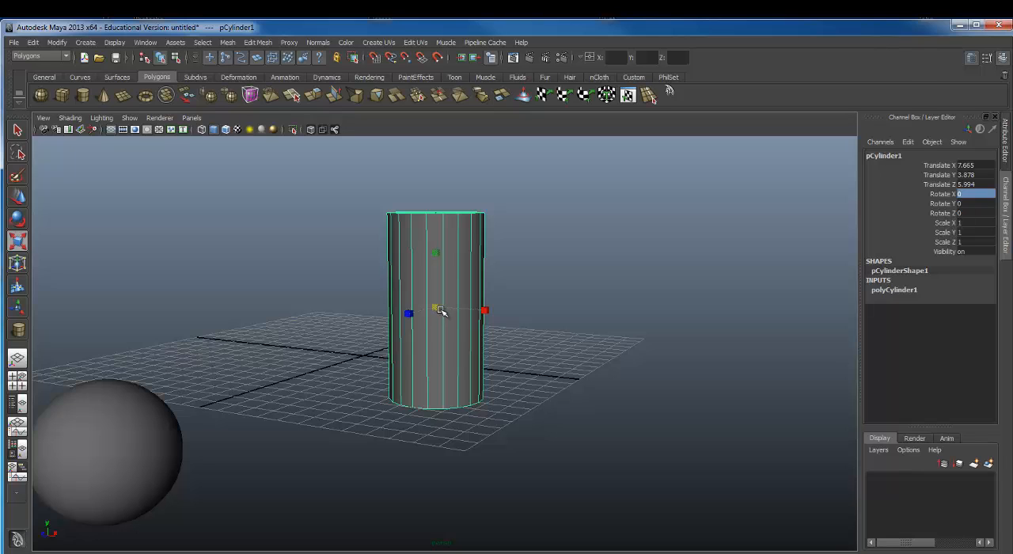
left_click_drag(436, 310, 391, 346)
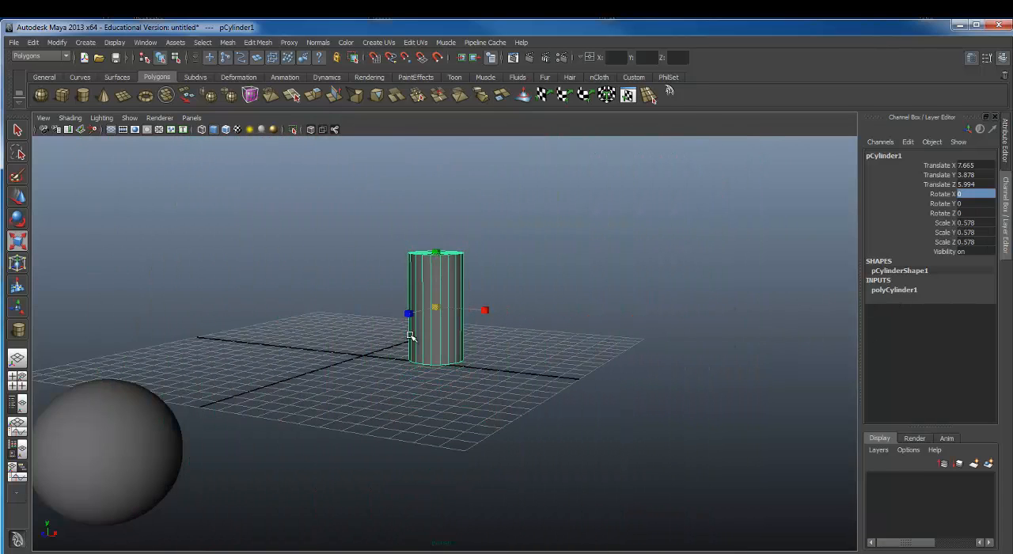
Step: Try scaling the cylinder along single axes, including stretching it along Z to about 4.182, and undo the changes
left_click_drag(442, 323, 886, 356, "alt")
left_click_drag(519, 327, 453, 313, "alt")
key("ctrl+z")
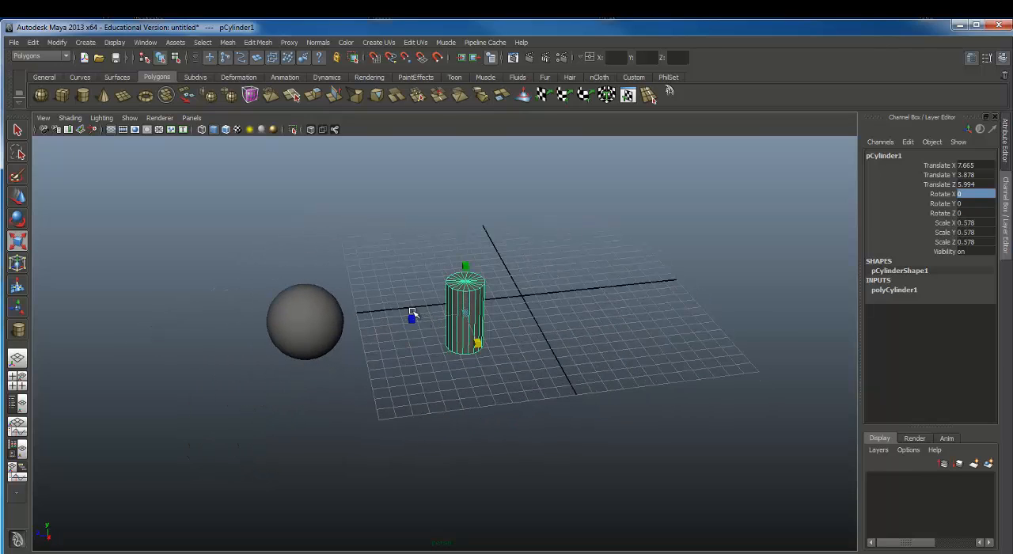
left_click_drag(411, 317, 182, 350)
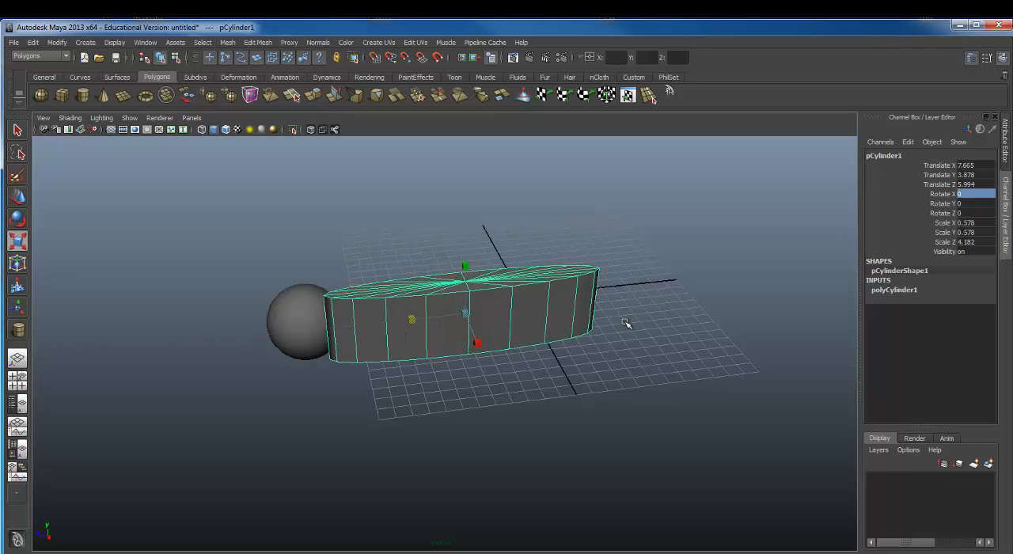
key("ctrl+z")
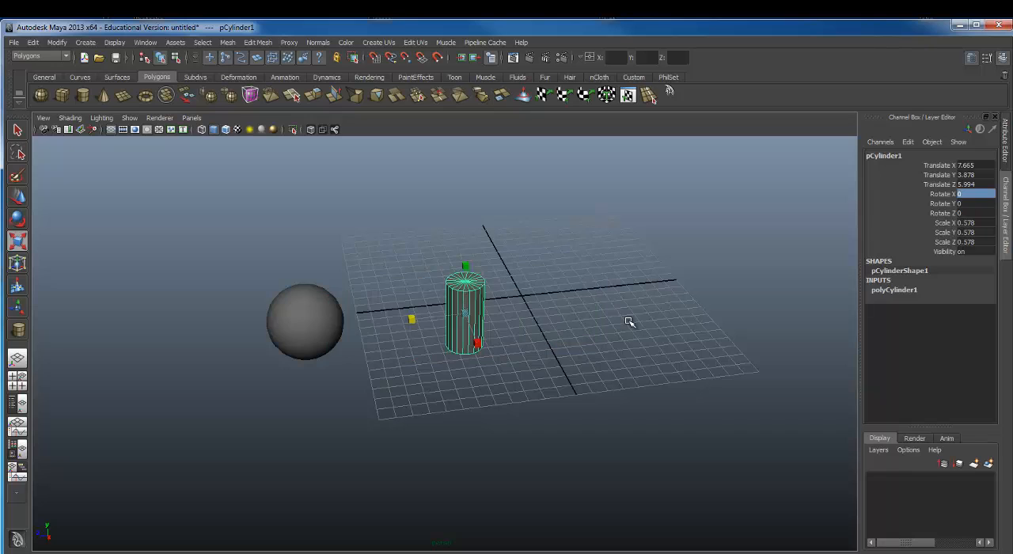
Step: Select the sphere and move it straight up to a Translate Y of about 3.519
left_click_drag(592, 253, 491, 261, "alt")
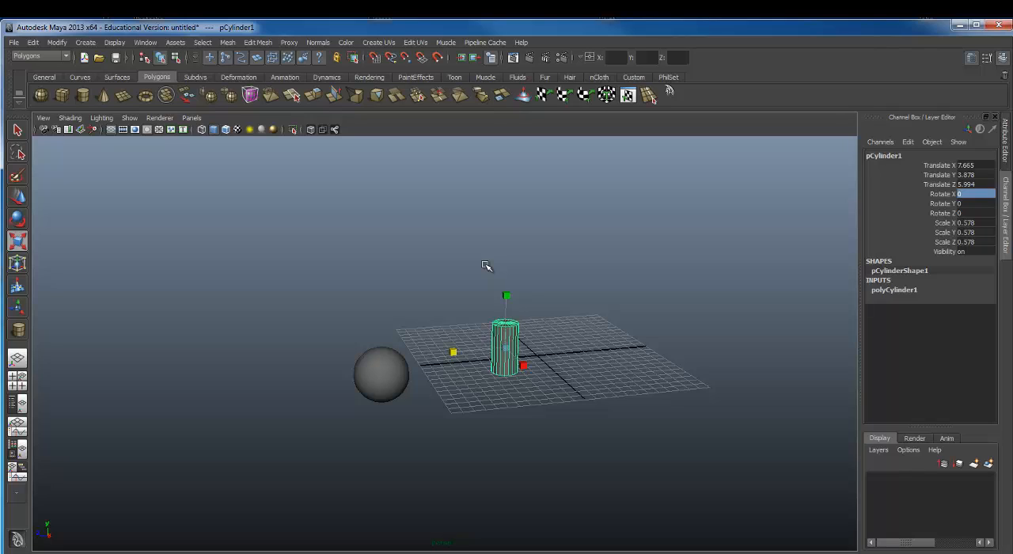
left_click_drag(462, 327, 507, 306, "alt")
right_click_drag(506, 305, 689, 304, "alt")
middle_click_drag(621, 298, 584, 298, "alt")
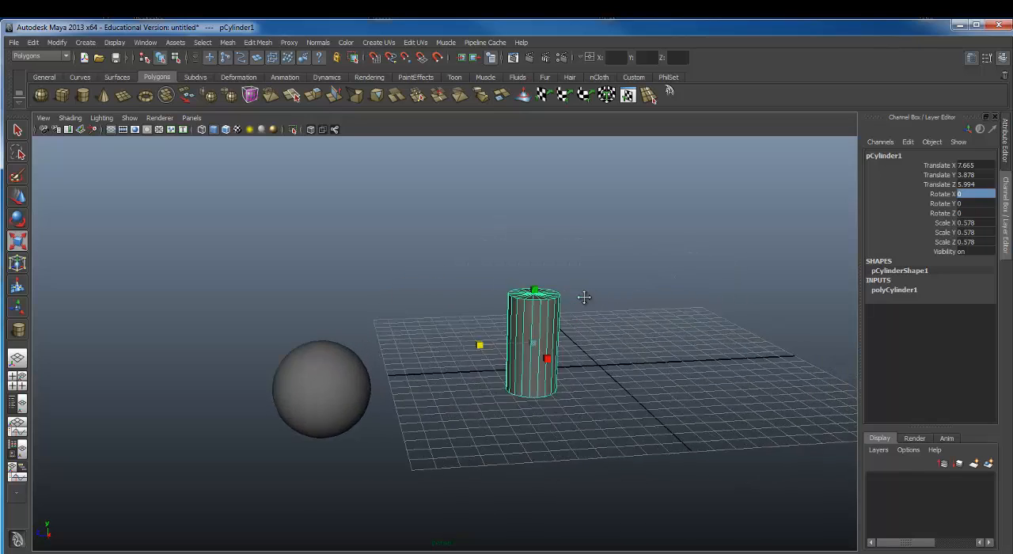
left_click_drag(584, 297, 609, 285, "alt")
middle_click_drag(608, 285, 601, 207, "alt")
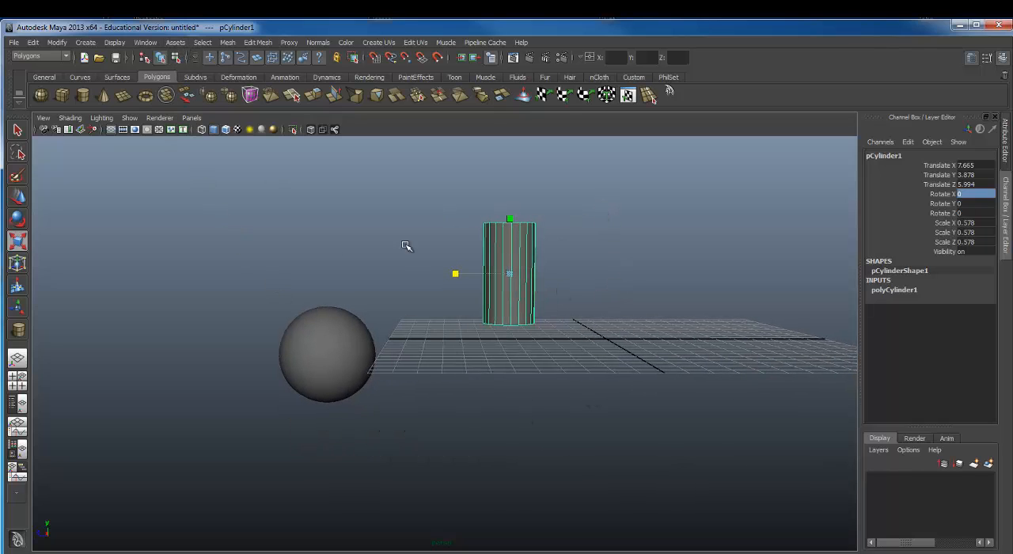
left_click(319, 353)
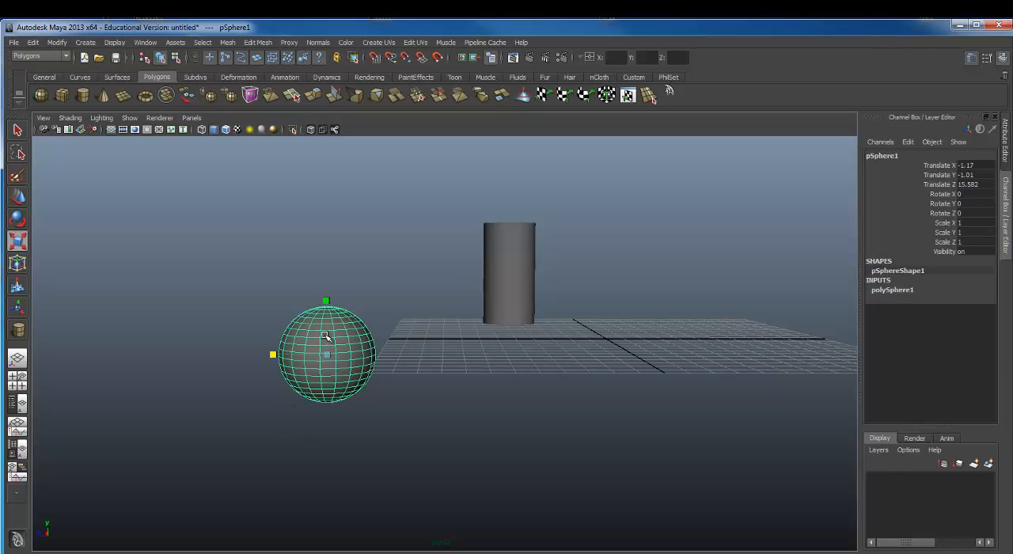
key("w")
left_click_drag(333, 313, 345, 241)
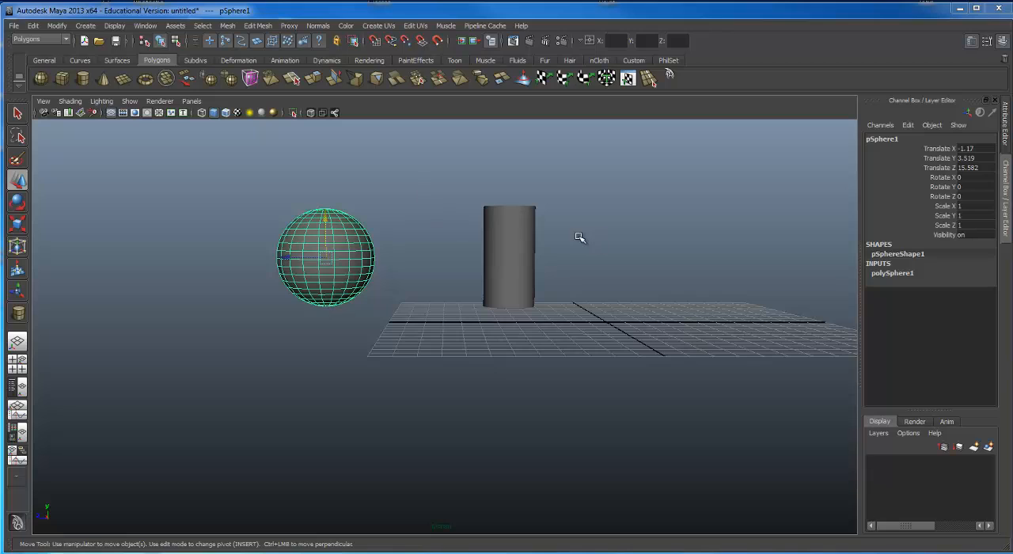
Step: Select the cylinder and examine both objects from above and from the side
left_click(507, 226)
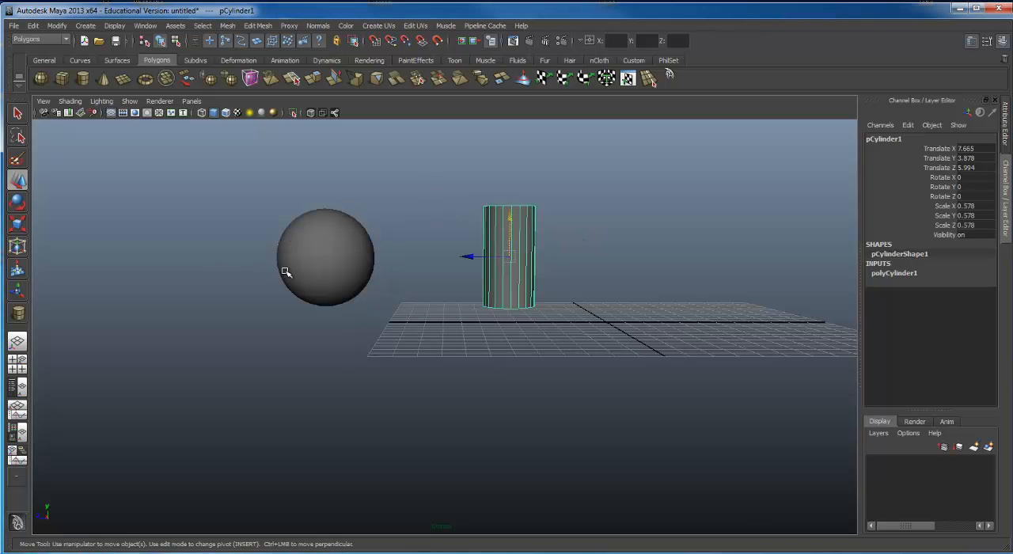
left_click_drag(450, 201, 445, 228, "alt")
right_click_drag(446, 228, 495, 221, "alt")
middle_click_drag(495, 221, 429, 325, "alt")
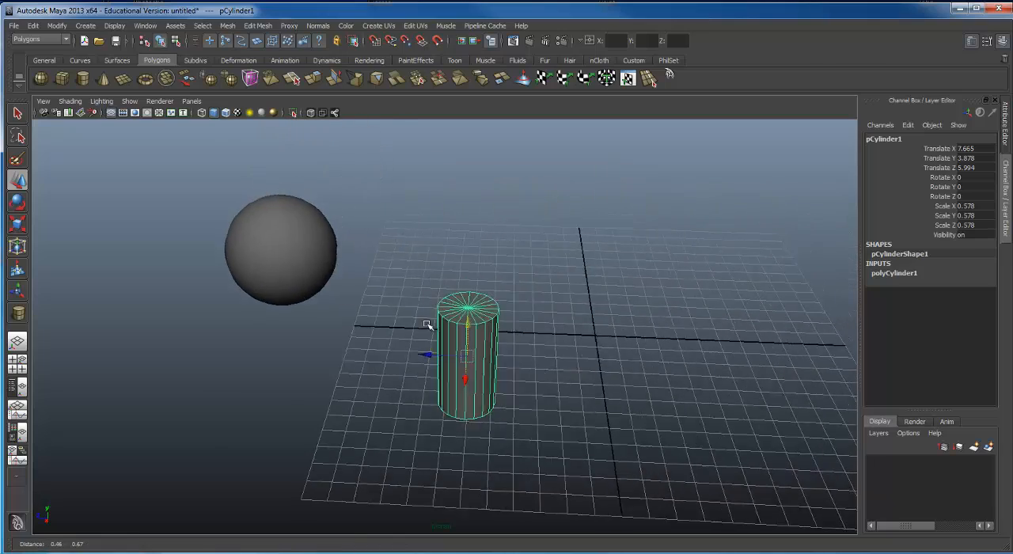
left_click_drag(429, 325, 396, 301, "alt")
right_click_drag(395, 300, 385, 267, "alt")
left_click_drag(385, 267, 387, 253, "alt")
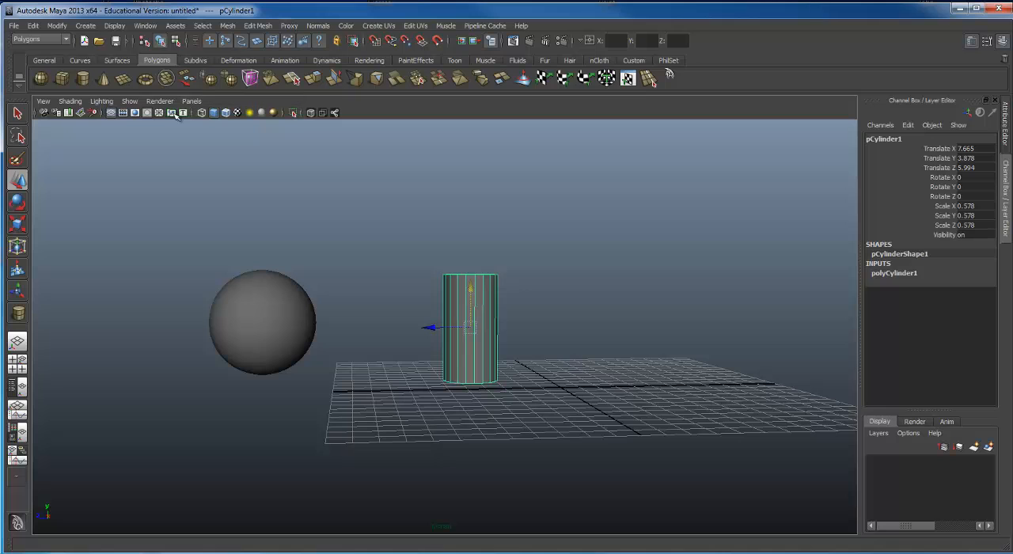
Step: Select the sphere and view it together with the cylinder from slightly above
left_click(281, 291)
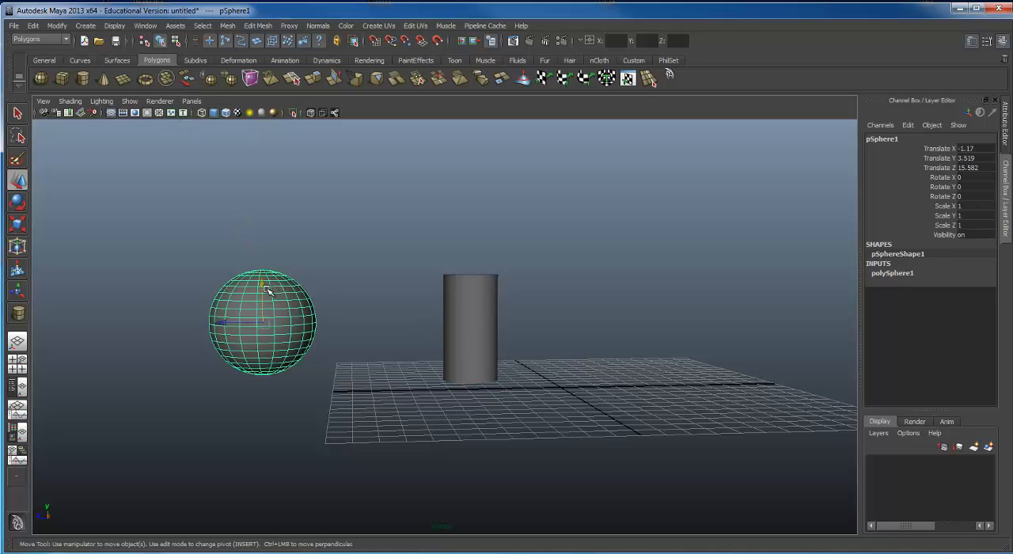
left_click_drag(245, 325, 269, 289, "alt")
right_click_drag(269, 289, 261, 290, "alt")
middle_click_drag(358, 267, 305, 287, "alt")
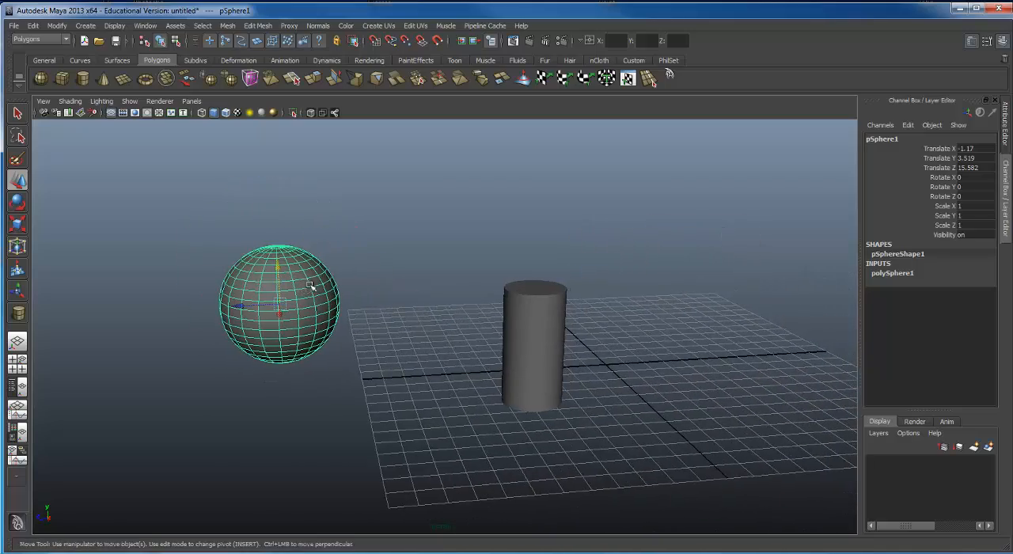
left_click_drag(317, 283, 305, 277, "alt")
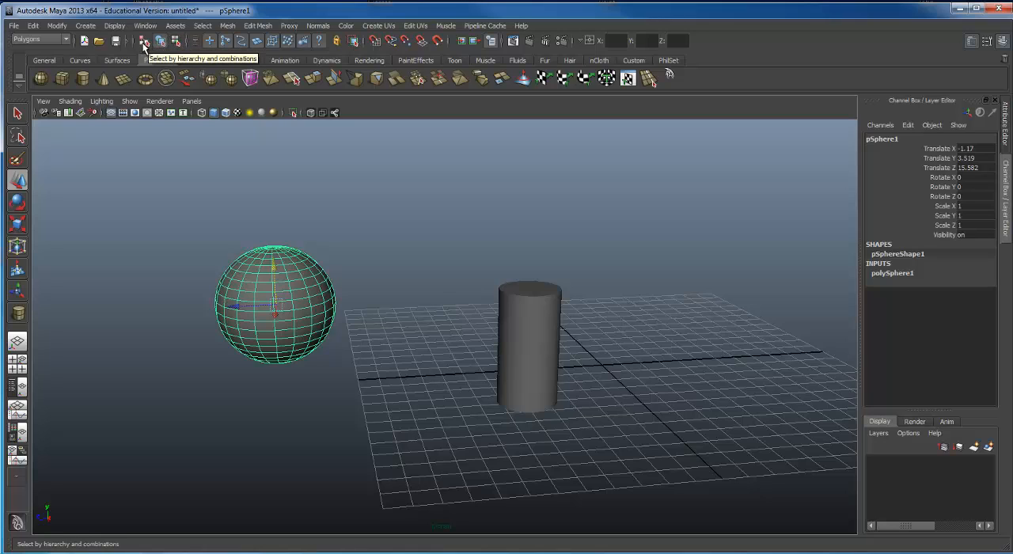
Step: Duplicate the sphere three times and place the copies in an overlapping row well away from the original
left_click(396, 341)
left_click(311, 307)
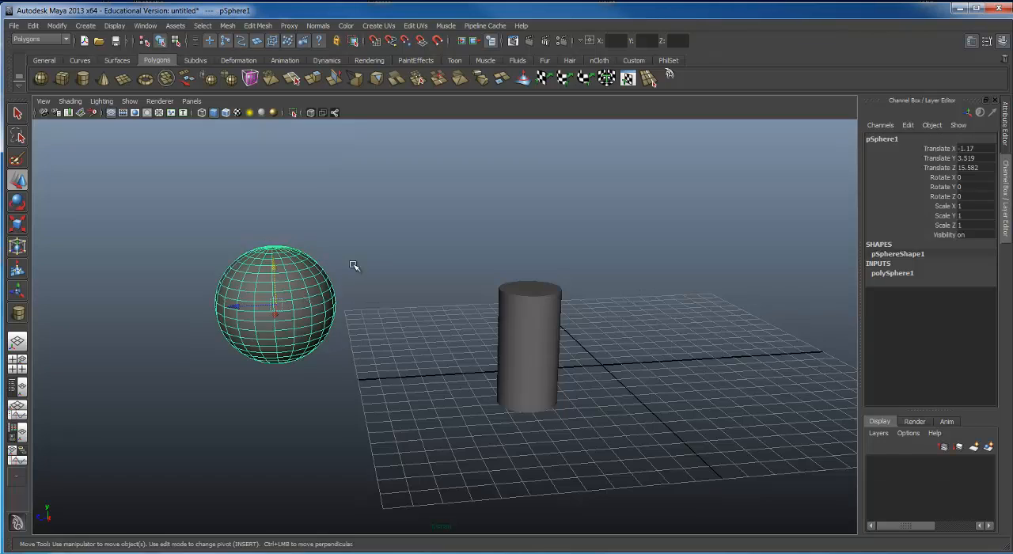
right_click_drag(353, 266, 347, 212, "alt")
middle_click_drag(346, 212, 621, 207, "alt")
key("ctrl+d")
left_click_drag(582, 306, 175, 320)
key("ctrl+d")
key("ctrl+d")
Step: Group the three sphere copies and centre the group's pivot on them
left_click_drag(149, 260, 384, 335)
key("ctrl+g")
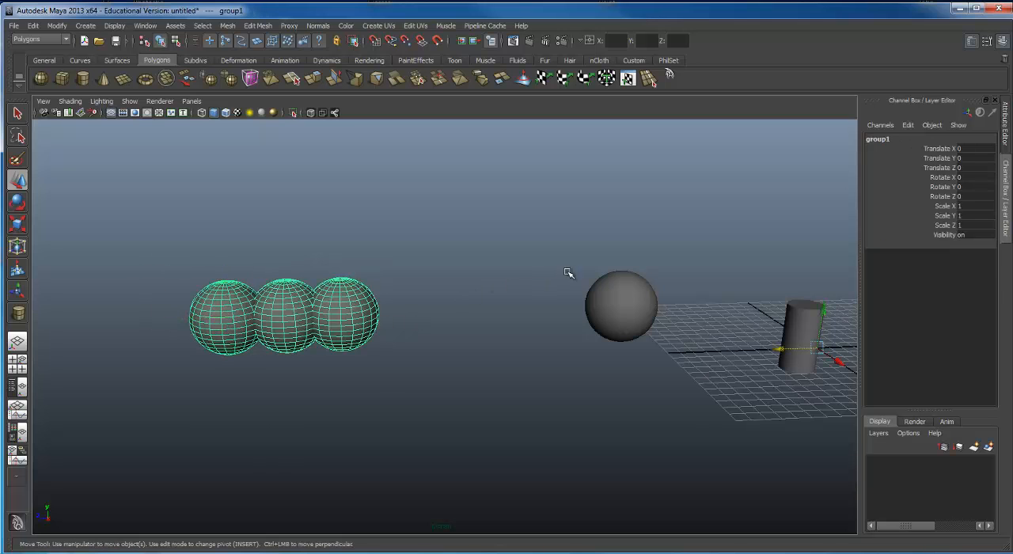
left_click_drag(568, 273, 590, 210, "alt")
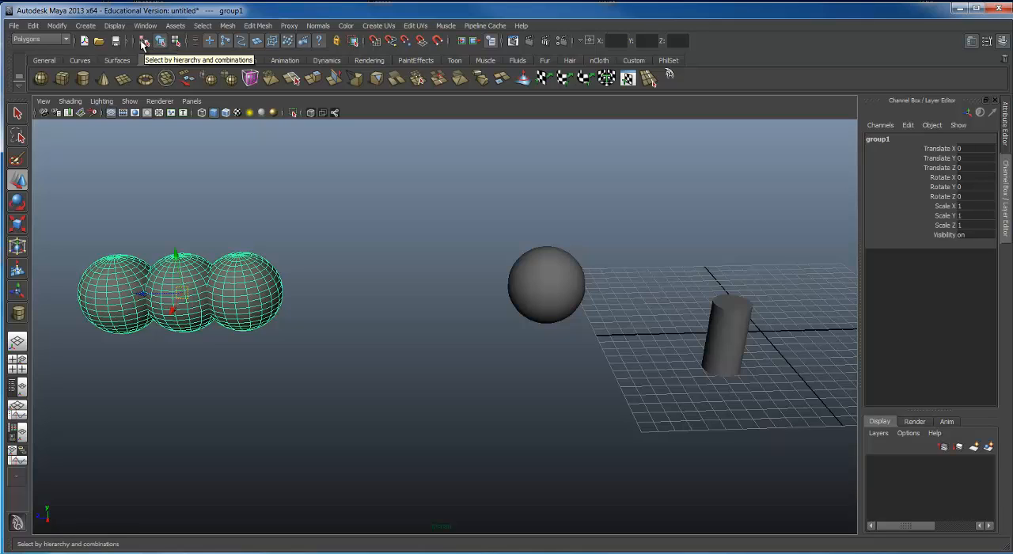
Step: Switch selection between hierarchy, object type and component type to compare the modes, ending on object type
left_click(143, 41)
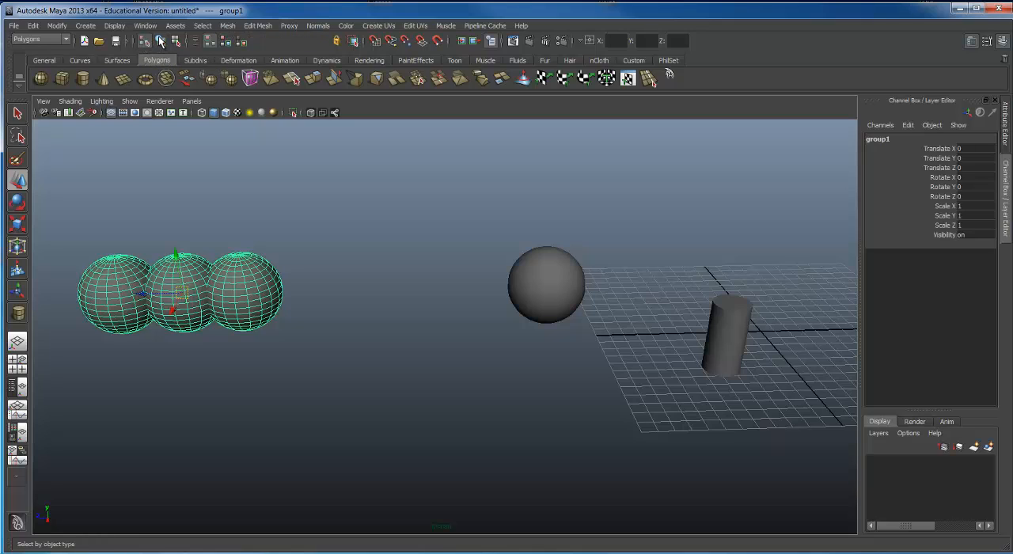
left_click(160, 40)
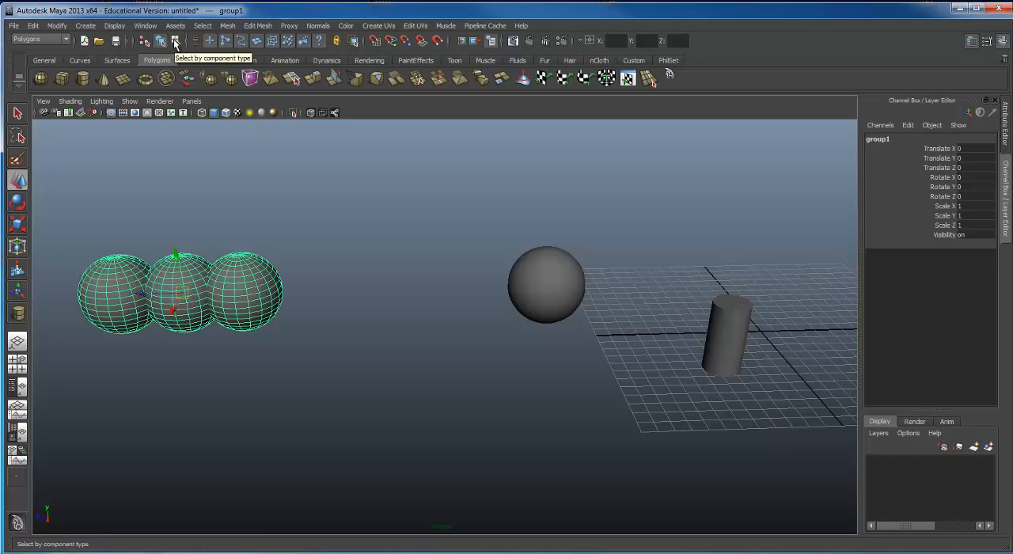
left_click(176, 41)
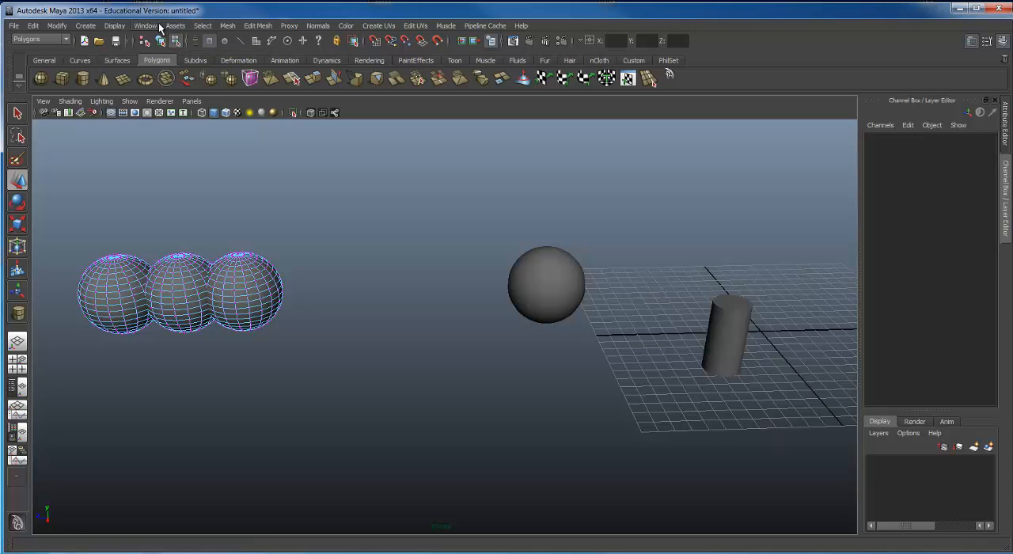
left_click(160, 41)
Step: Select the original sphere beside the grid and view it closer up
left_click(519, 285)
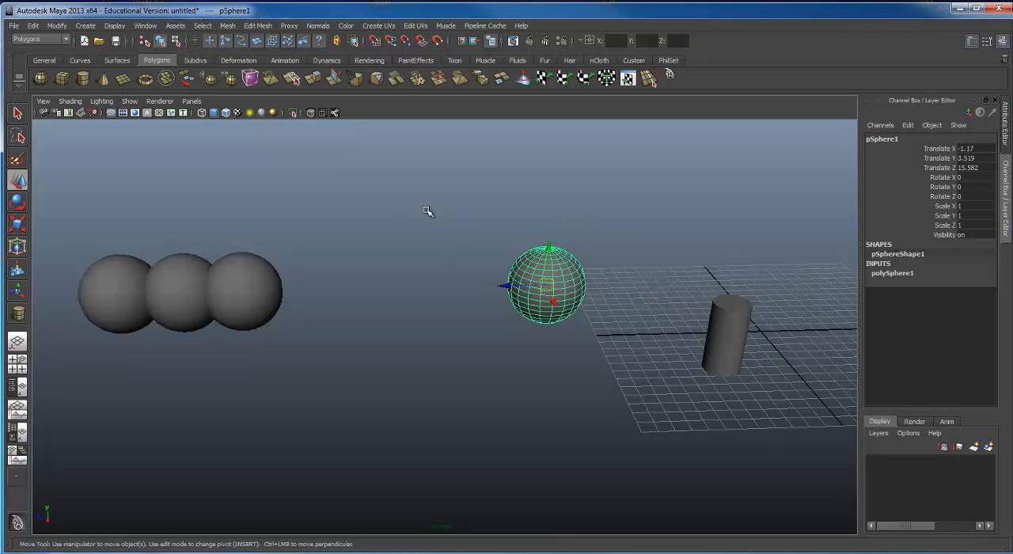
left_click_drag(429, 213, 301, 289, "alt")
right_click_drag(300, 289, 515, 290, "alt")
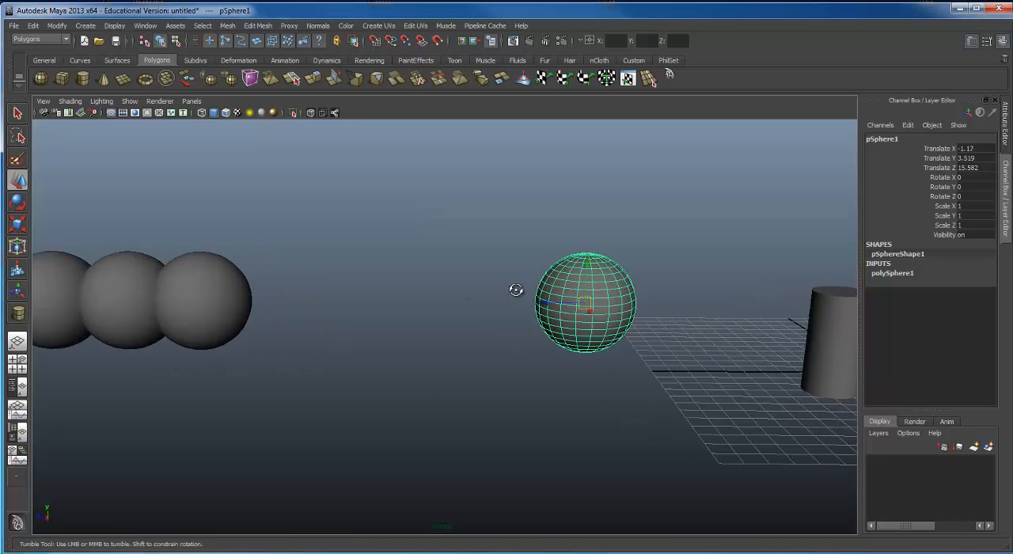
Step: Move the selected sphere along Z towards the row of copies, to a Translate Z of about 22.9
left_click_drag(515, 289, 524, 299, "alt")
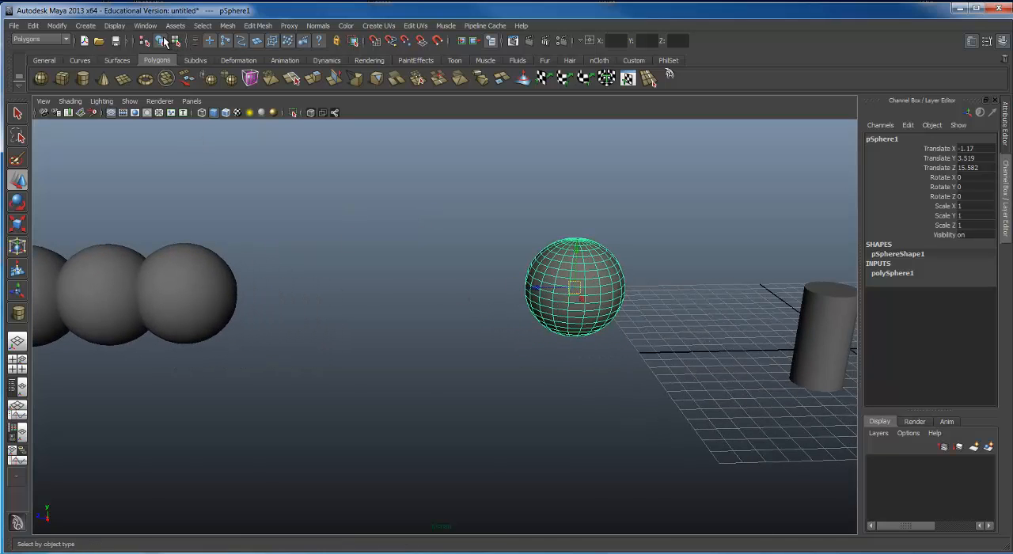
middle_click_drag(537, 289, 481, 286)
left_click_drag(481, 287, 425, 287)
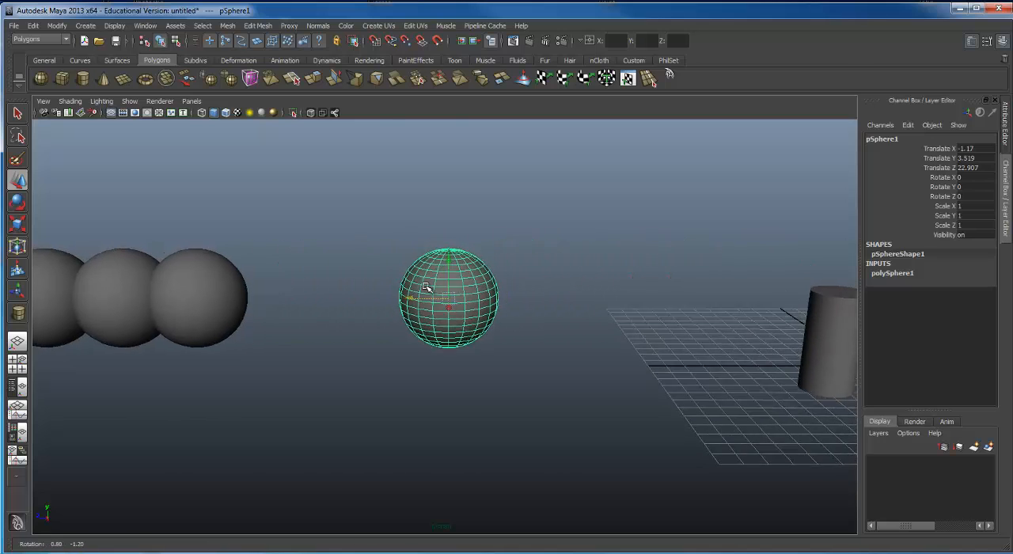
right_click_drag(425, 288, 625, 299, "alt")
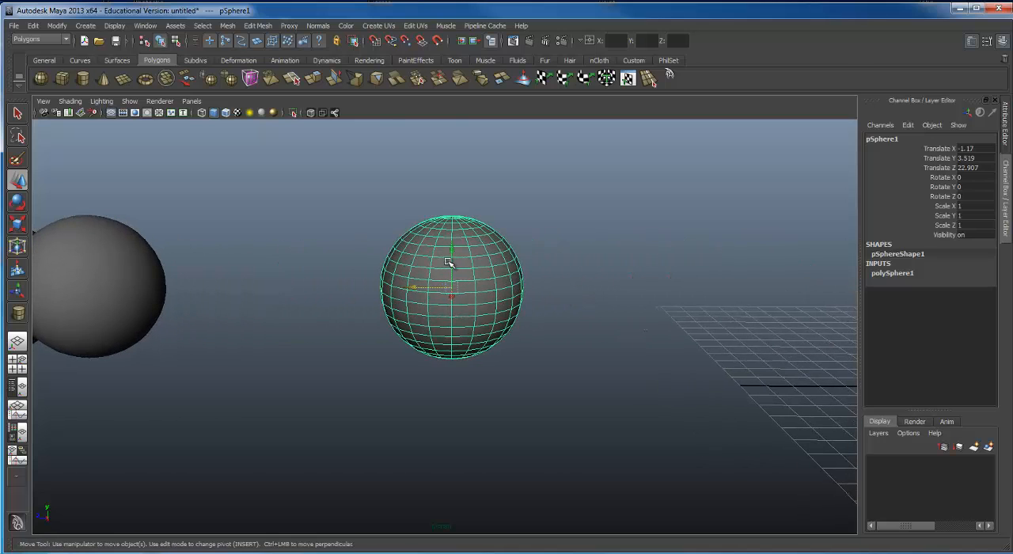
Step: Switch to component selection and select the vertices forming the upper cap of the sphere
left_click_drag(449, 262, 456, 328, "alt")
right_click_drag(455, 328, 486, 309, "alt")
middle_click_drag(486, 309, 508, 236, "alt")
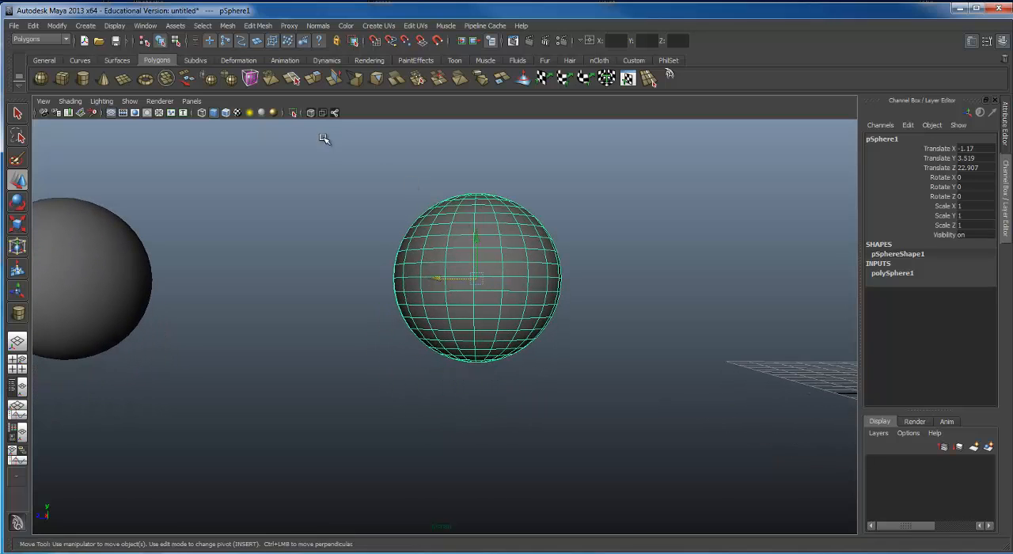
left_click(175, 42)
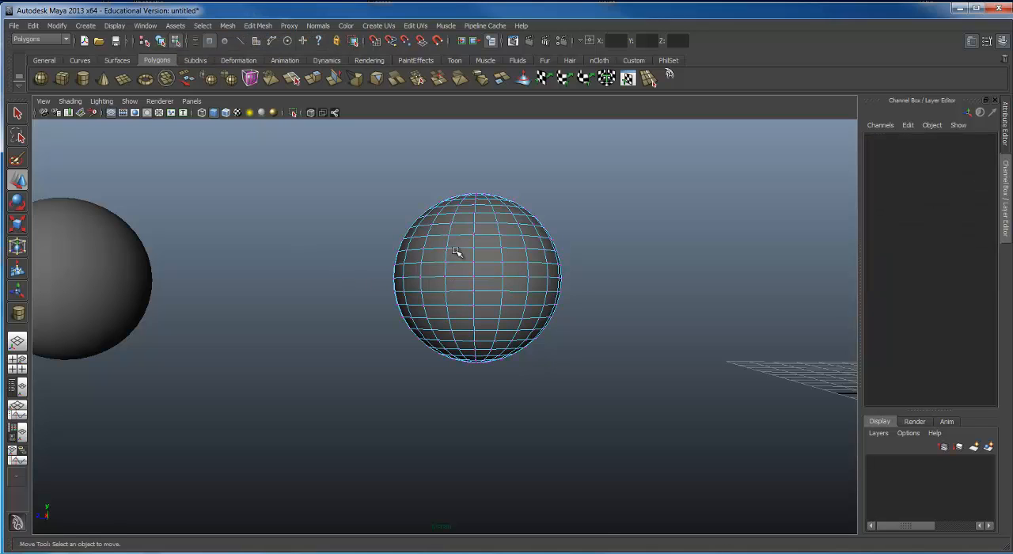
middle_click_drag(523, 227, 485, 271, "alt")
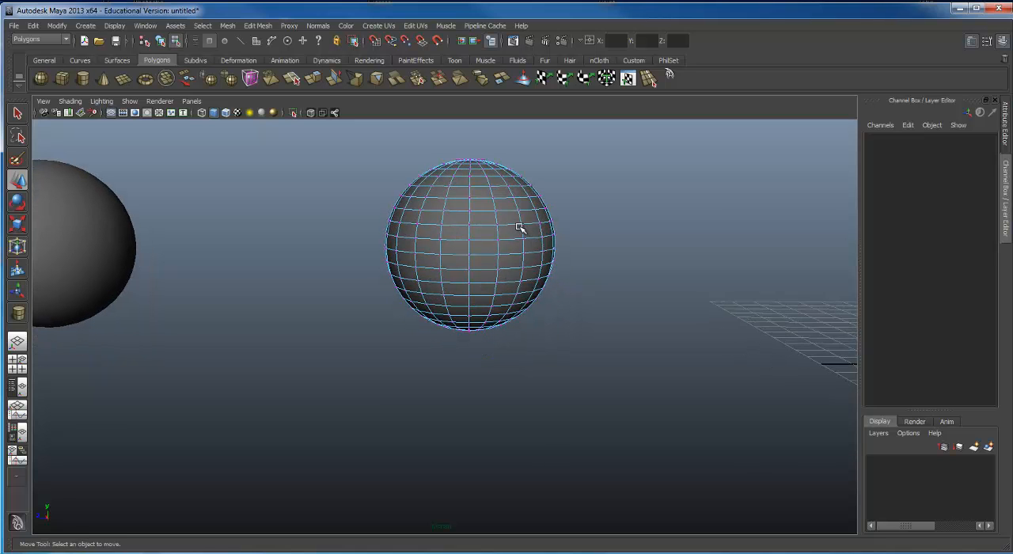
right_click_drag(485, 271, 565, 272, "alt")
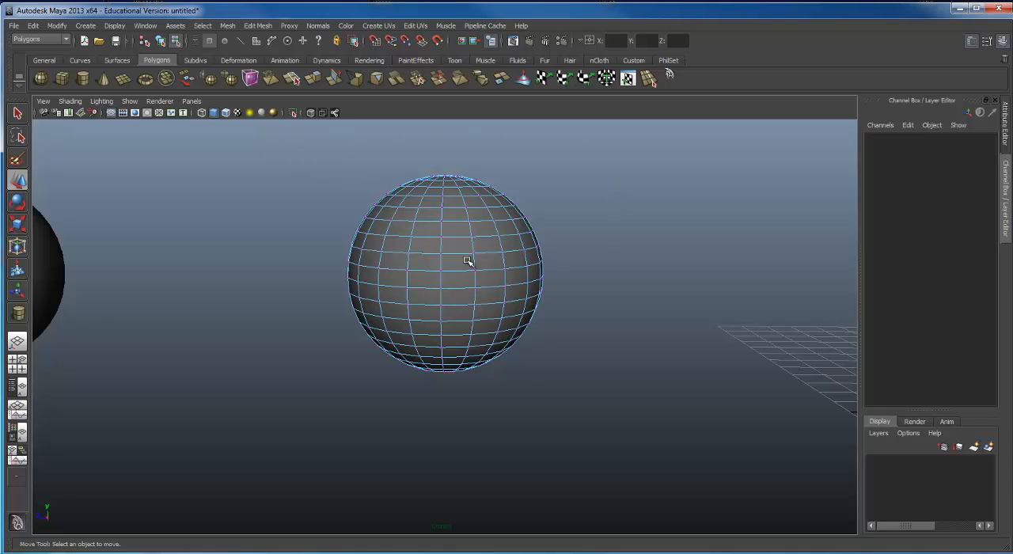
left_click_drag(469, 263, 468, 257, "alt")
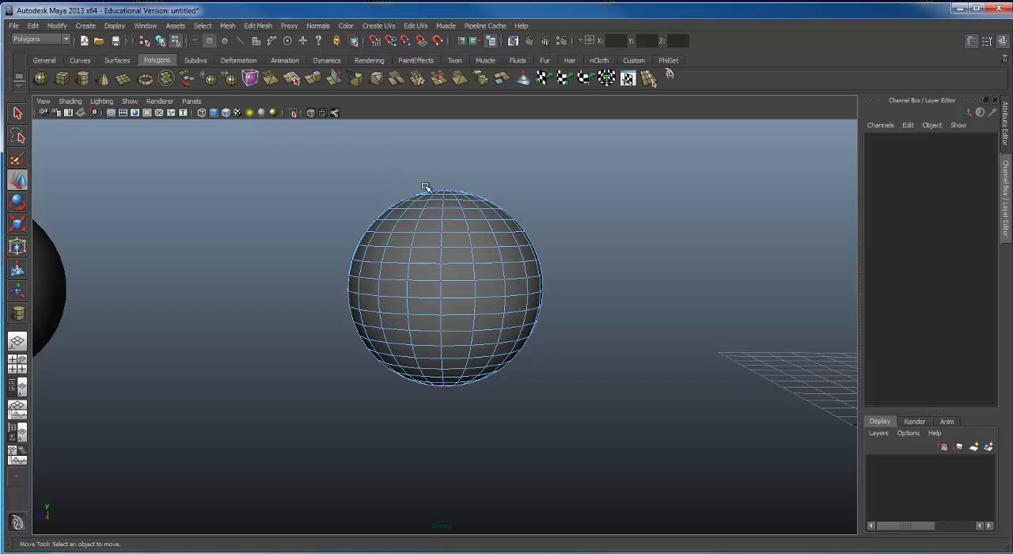
left_click_drag(619, 240, 631, 241)
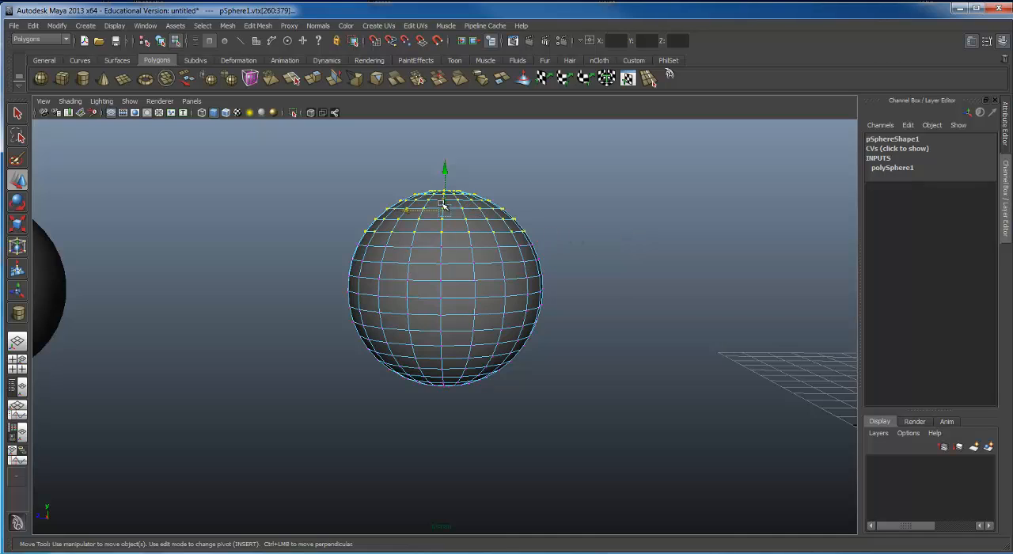
Step: Move the selected cap vertices straight up to about Y 6.88, stretching the upper part of the sphere
scroll(475, 210, "down", 2)
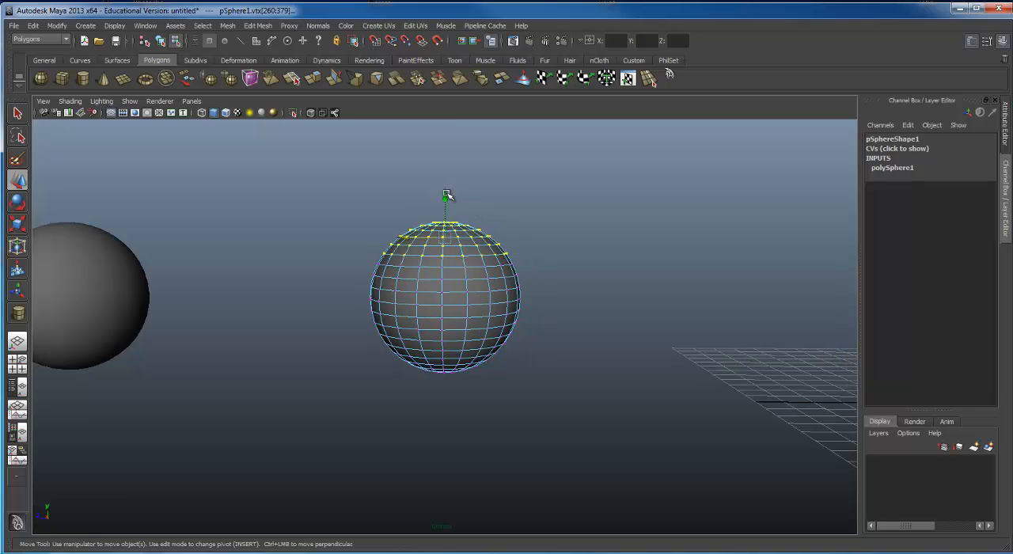
left_click(446, 197)
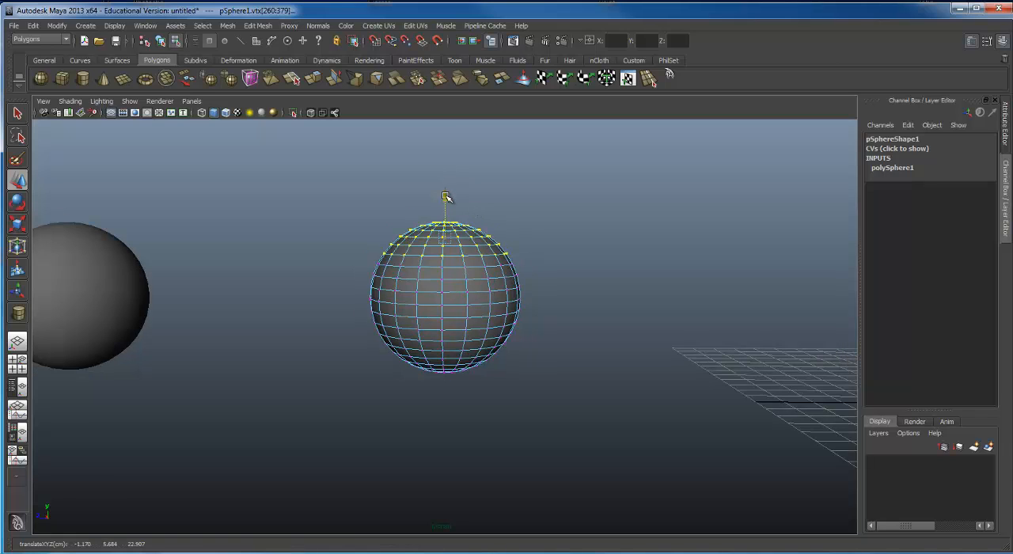
left_click_drag(445, 197, 438, 162)
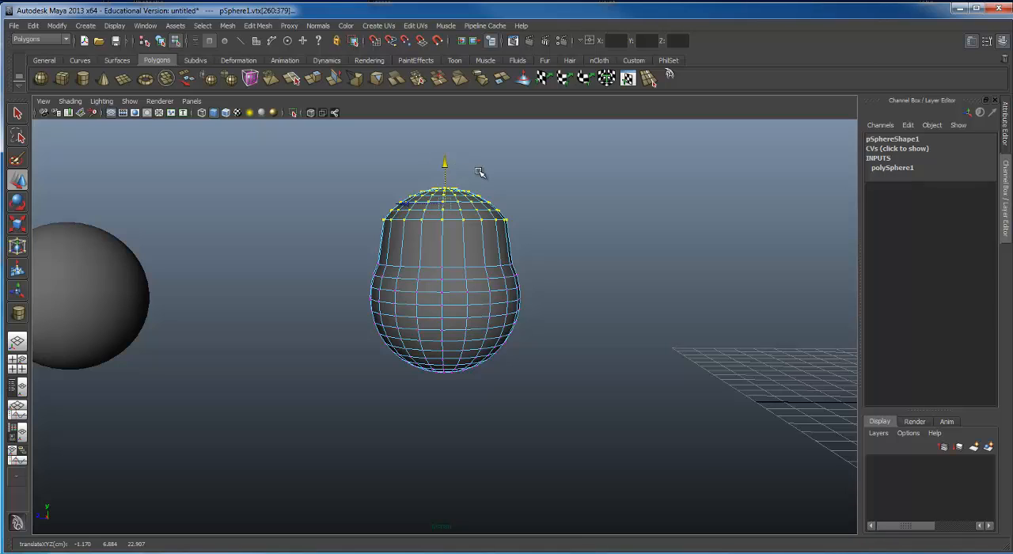
Step: Try rotating the raised cap vertices and undo the rotation
key("e")
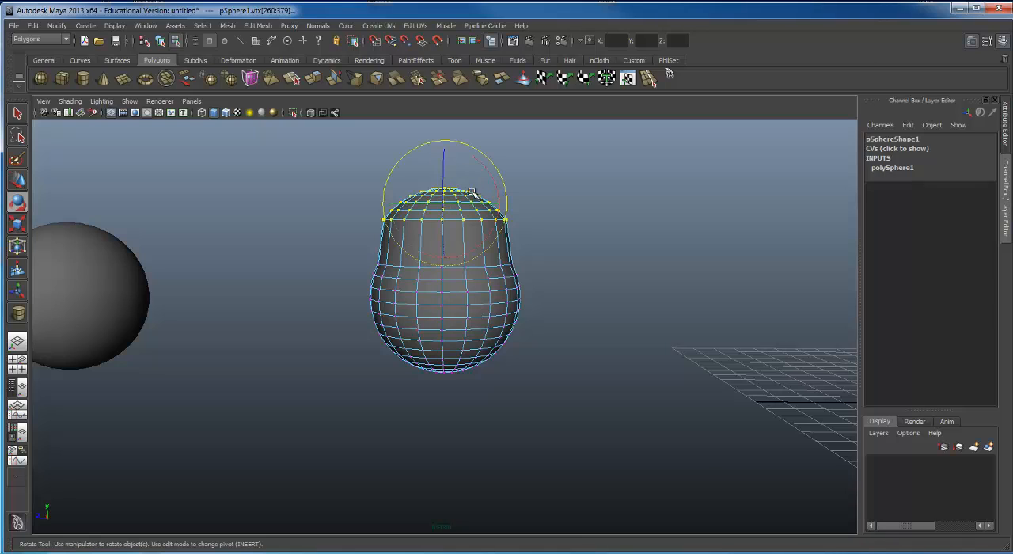
left_click_drag(494, 176, 463, 243)
key("ctrl+z")
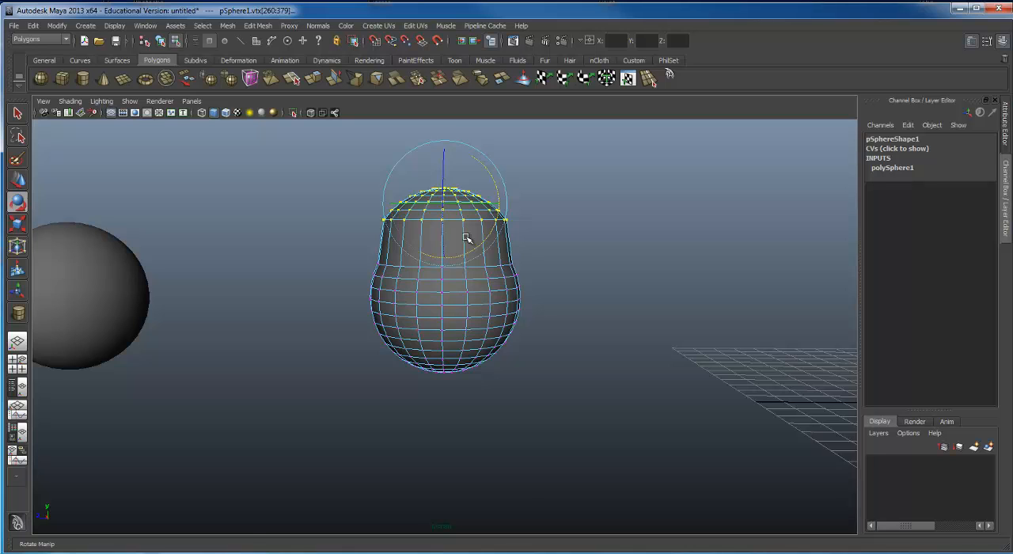
Step: Scale the selected cap vertices up so the top flares out wider than the sphere's body
key("r")
left_click_drag(444, 203, 492, 235)
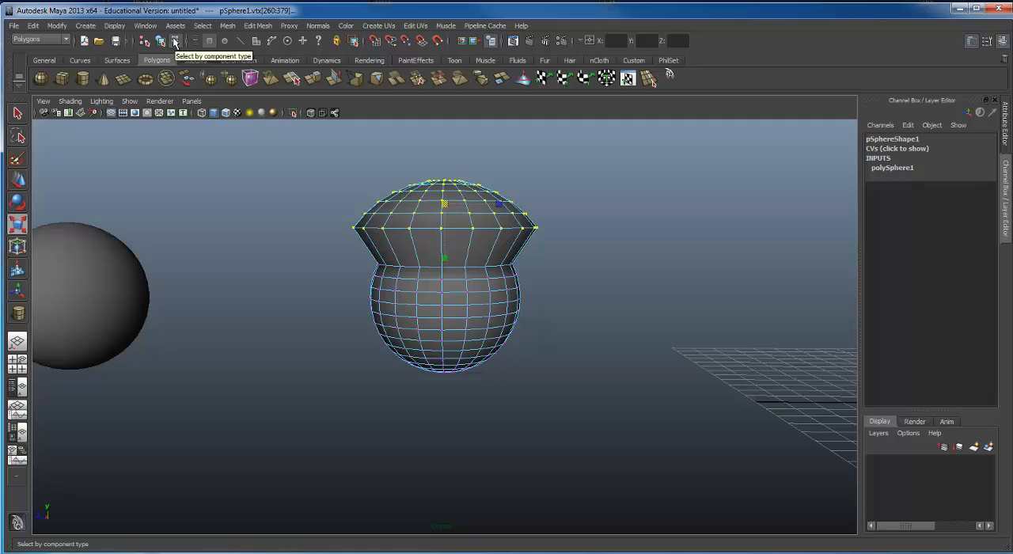
Step: Return to object selection and move the whole deformed sphere along Z to about 21.18
left_click(159, 40)
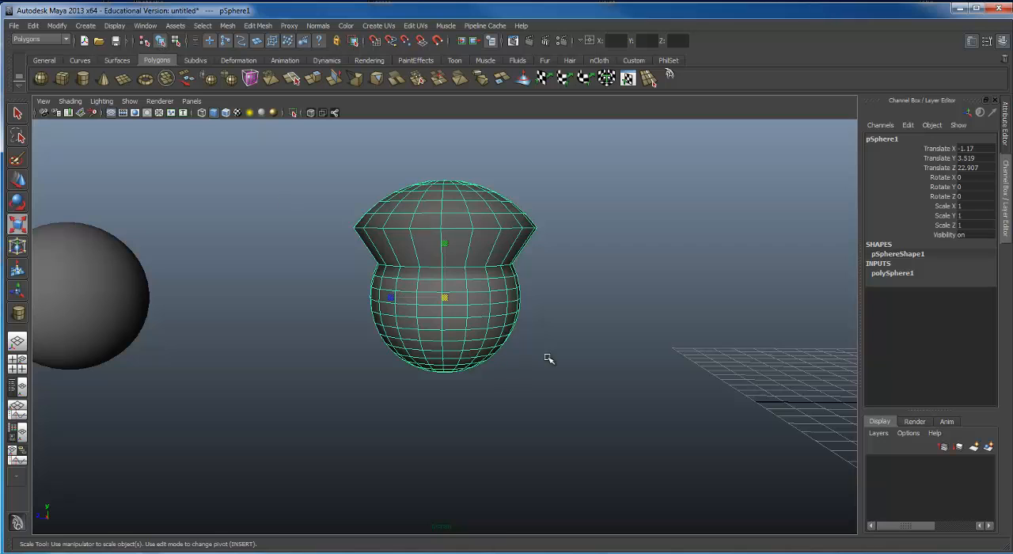
key("w")
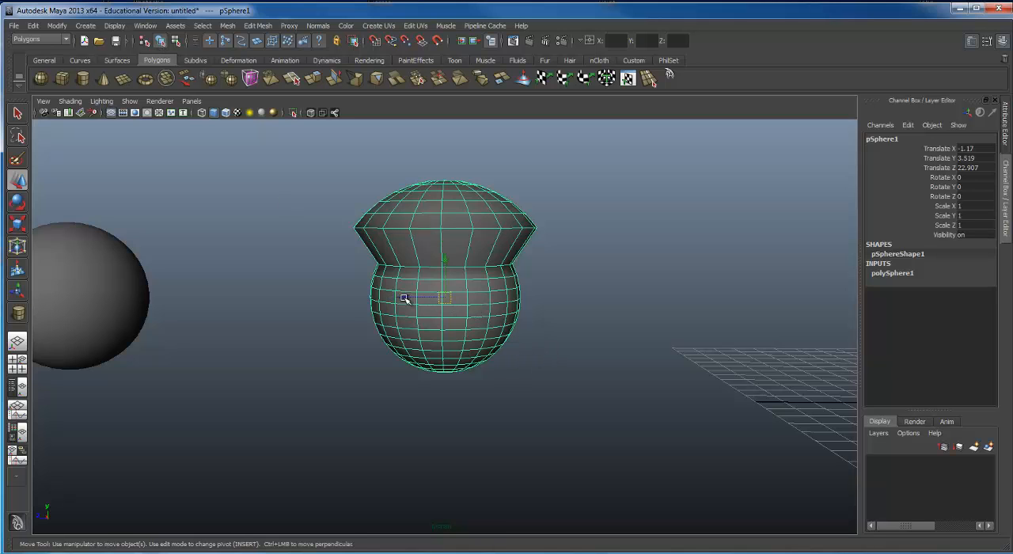
left_click_drag(404, 296, 449, 290)
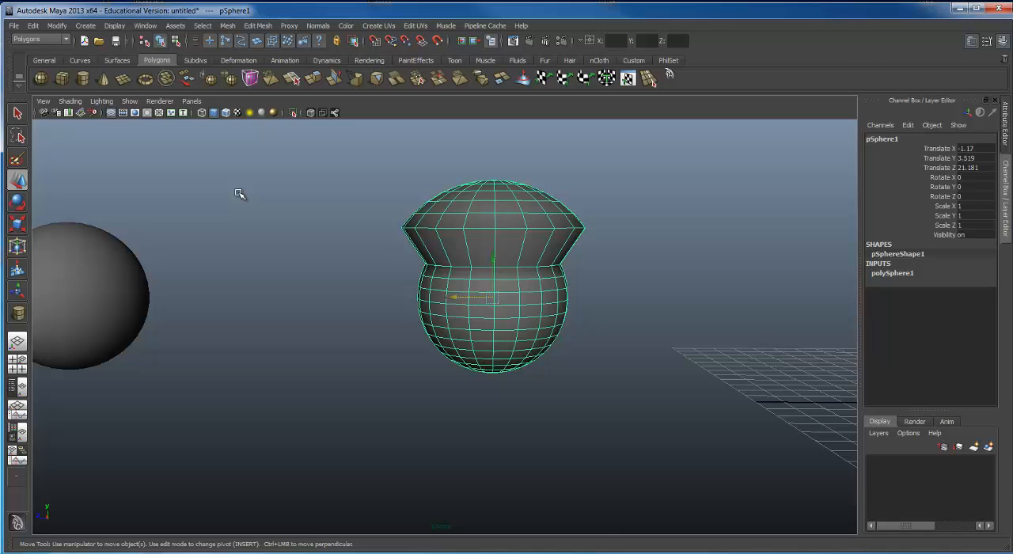
Step: Toggle the deformed sphere repeatedly between component and object selection to compare the modes, ending on object selection
key("F8")
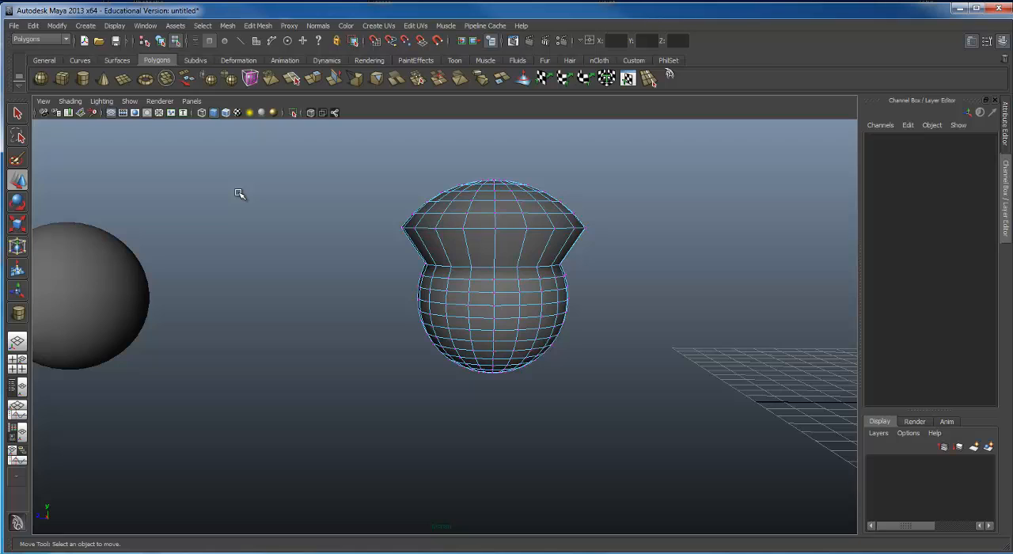
key("F8")
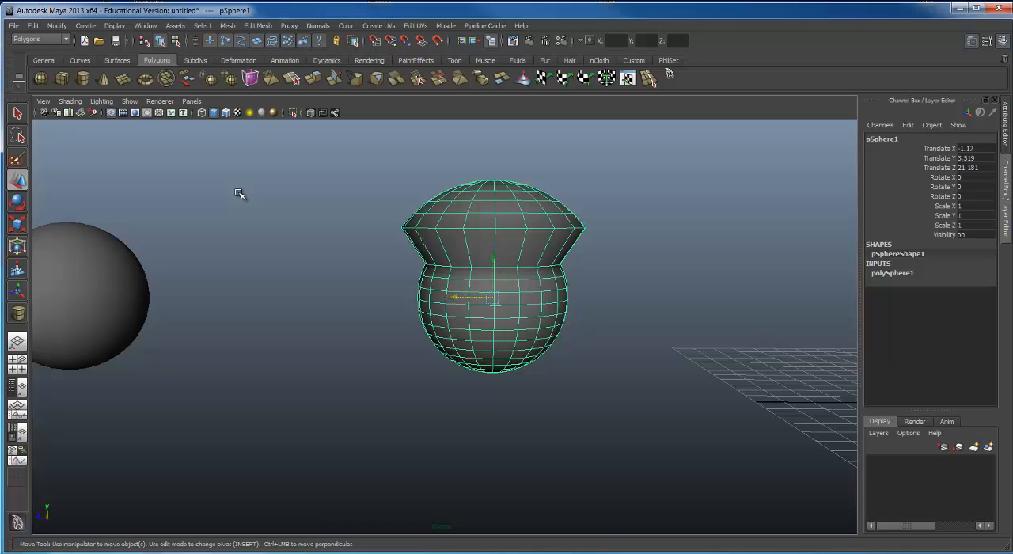
key("F8")
key("F8")
key("F8")
key("F8")
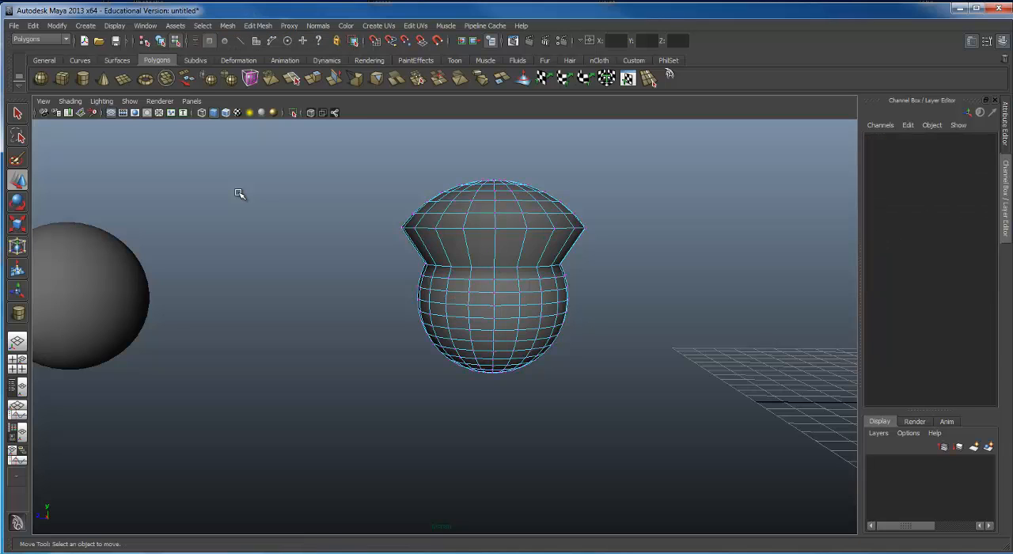
key("F8")
key("F8")
key("F8")
key("F8")
key("F8")
key("F8")
key("F8")
key("F8")
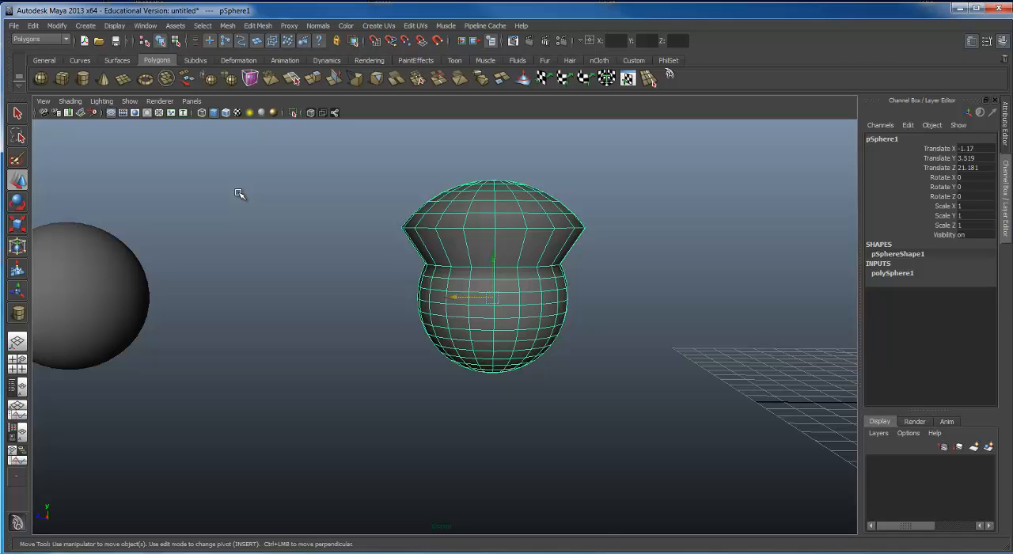
key("F8")
key("F8")
key("F8")
key("F8")
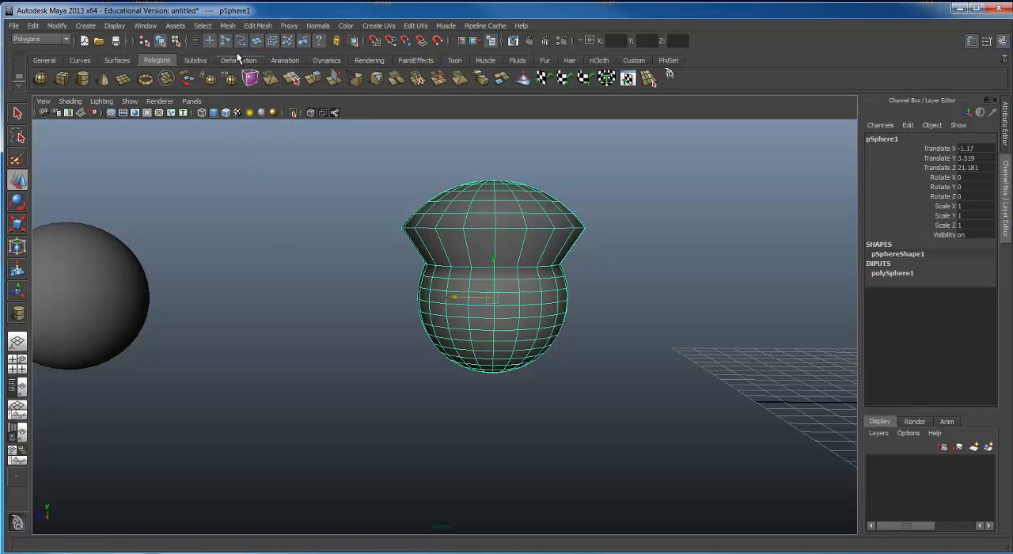
Step: Switch to component selection and show the components of the row's end sphere nearest the deformed sphere
left_click(176, 41)
left_click_drag(519, 330, 293, 293, "alt")
left_click(282, 298)
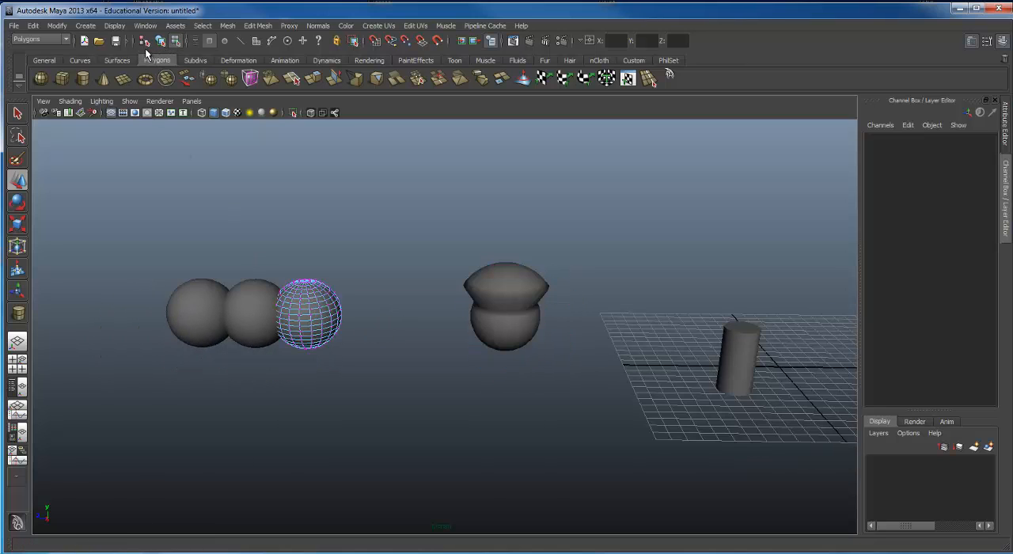
Step: Switch to hierarchy selection, pick the deformed sphere and the cylinder one after the other, and clear the selection
left_click(144, 40)
left_click(269, 224)
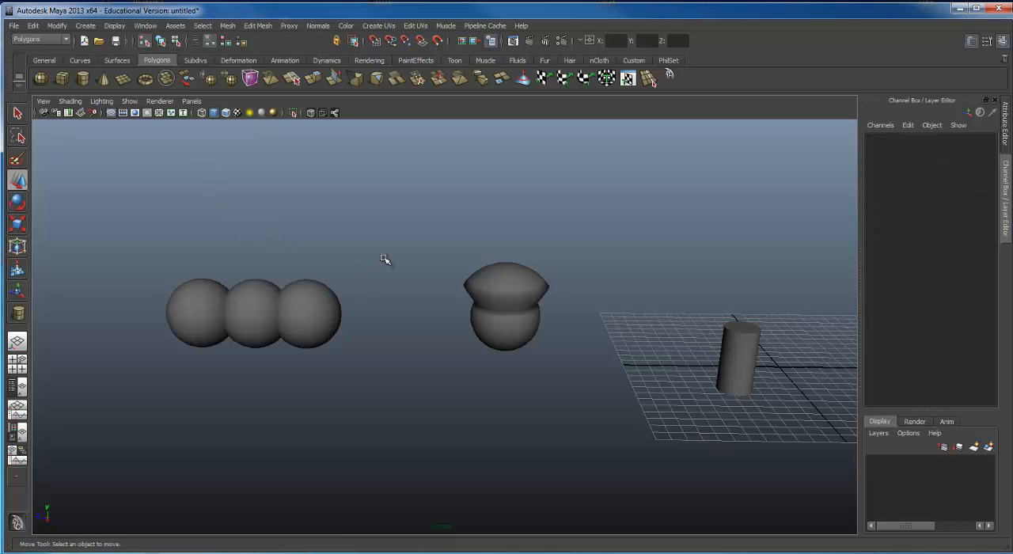
left_click_drag(387, 260, 314, 262, "alt")
left_click(478, 289)
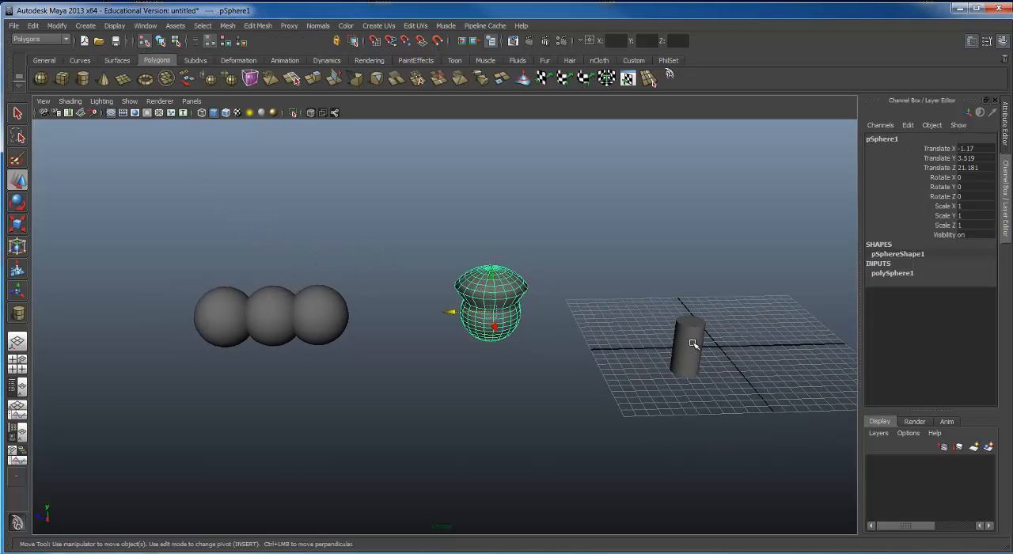
left_click(697, 335, "shift")
left_click(547, 311)
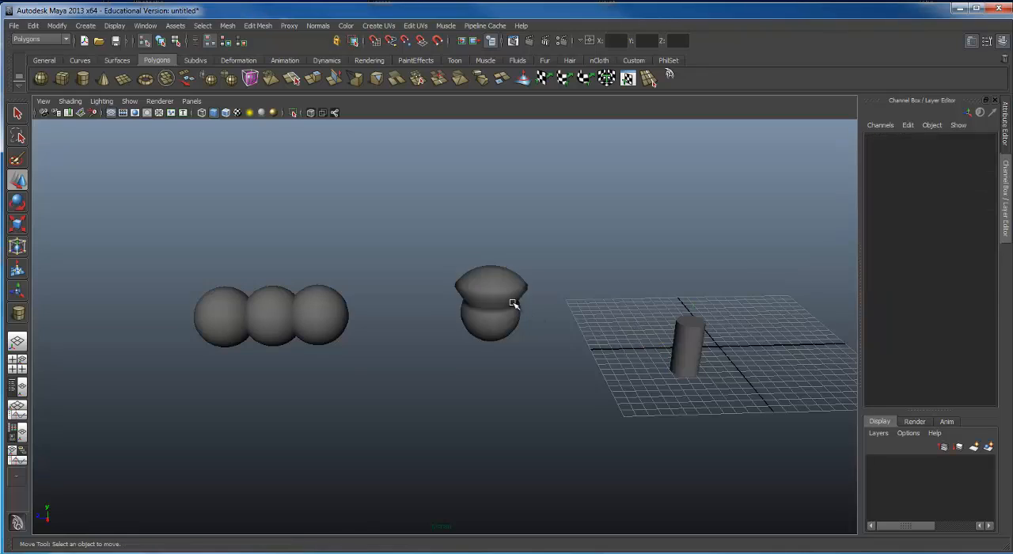
Step: Select the deformed sphere and the cylinder together and move both slightly along Z, the cylinder to about 6.26
left_click(513, 303)
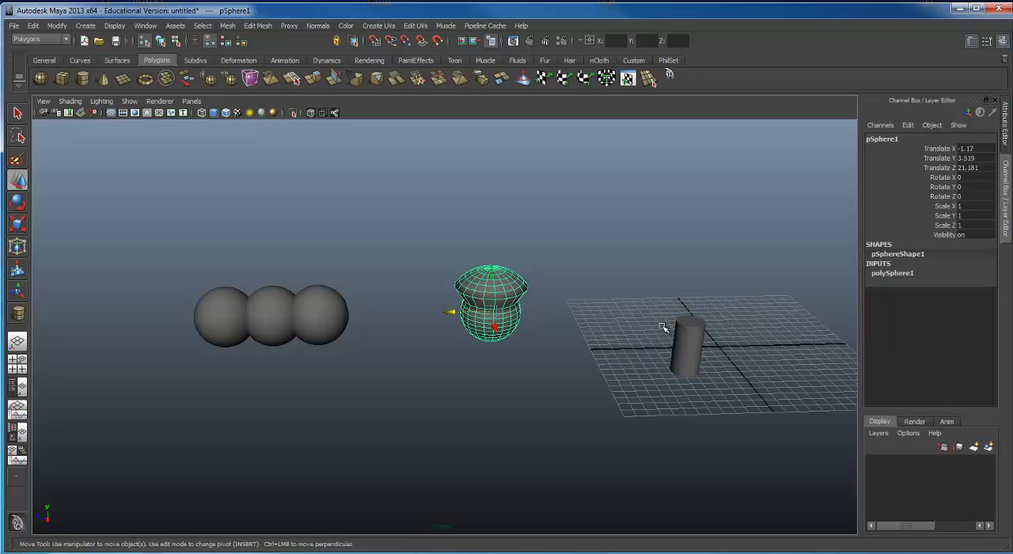
left_click(699, 342)
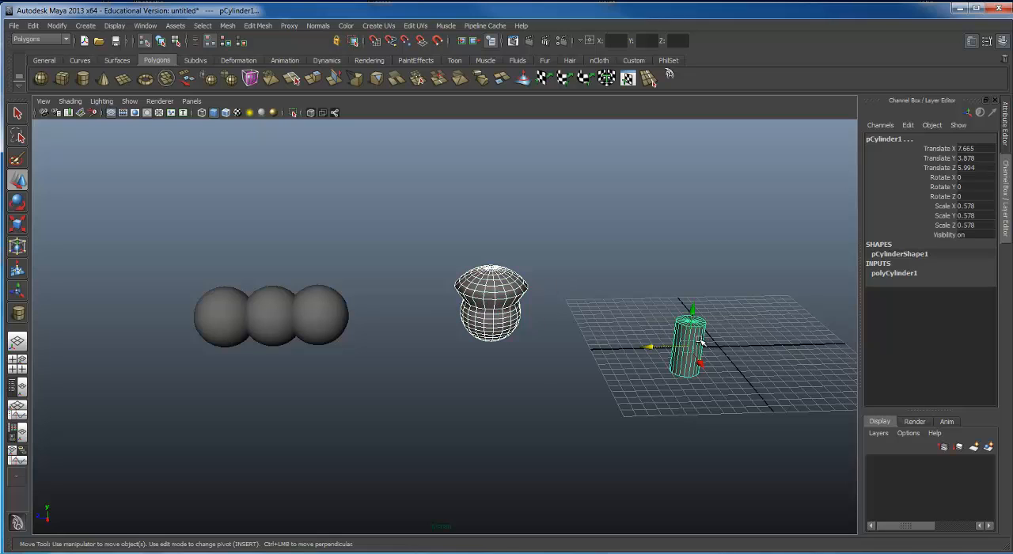
left_click(573, 365)
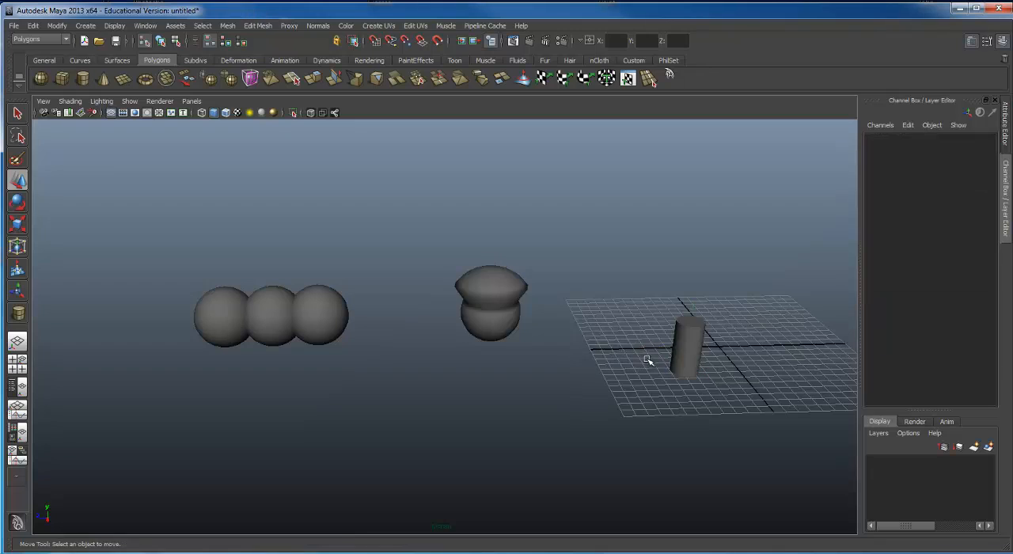
key("ctrl+z")
left_click_drag(653, 348, 559, 351)
middle_click_drag(558, 351, 593, 266, "alt")
left_click_drag(593, 266, 561, 296, "alt")
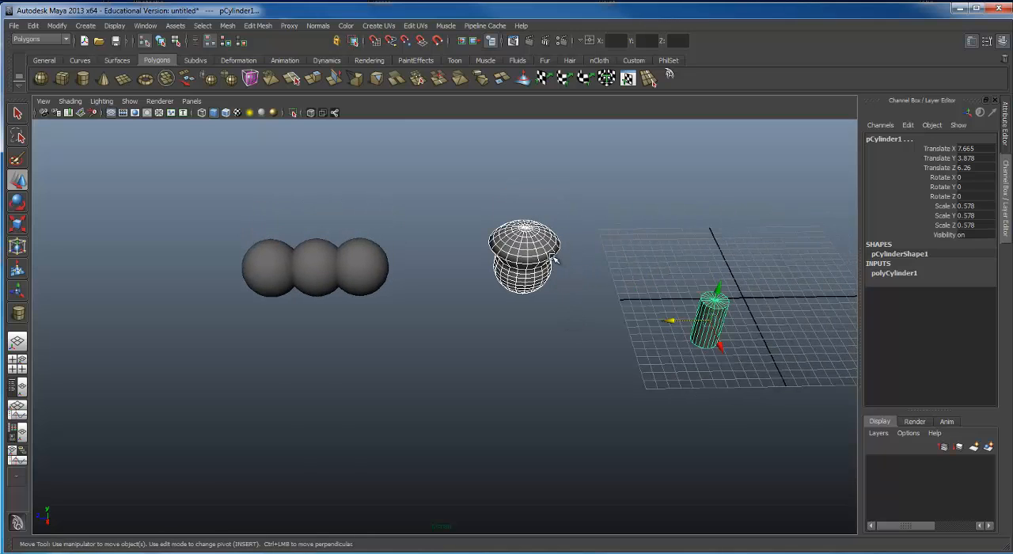
Step: Select the whole group of three spheres, and switch the selection to the deformed sphere alone
left_click(409, 315)
left_click(335, 257)
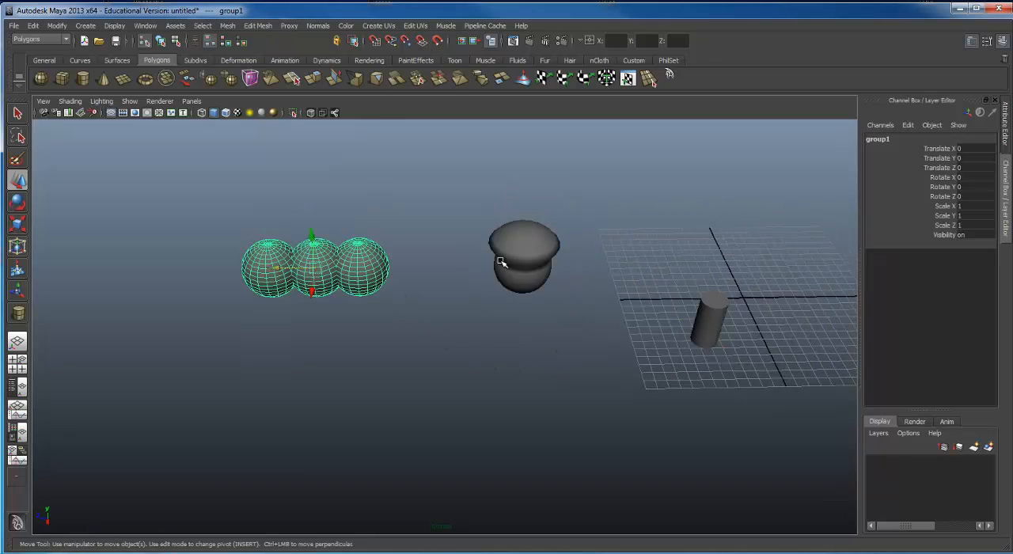
left_click(532, 223)
left_click(532, 223)
Step: Duplicate the deformed sphere twice and arrange the copies in a row along X, the farthest at about X 9.9
left_click_drag(403, 280, 501, 282, "alt")
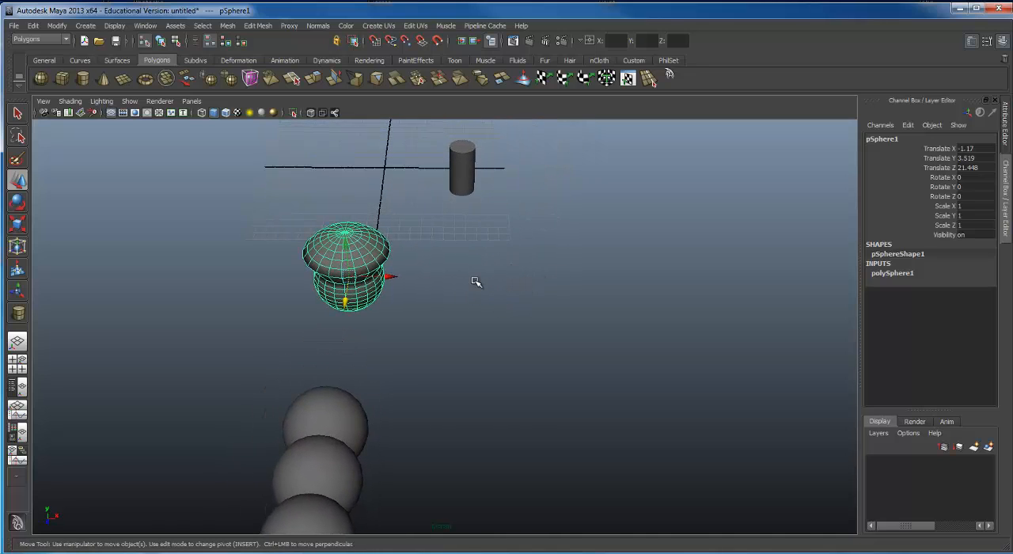
left_click(34, 27)
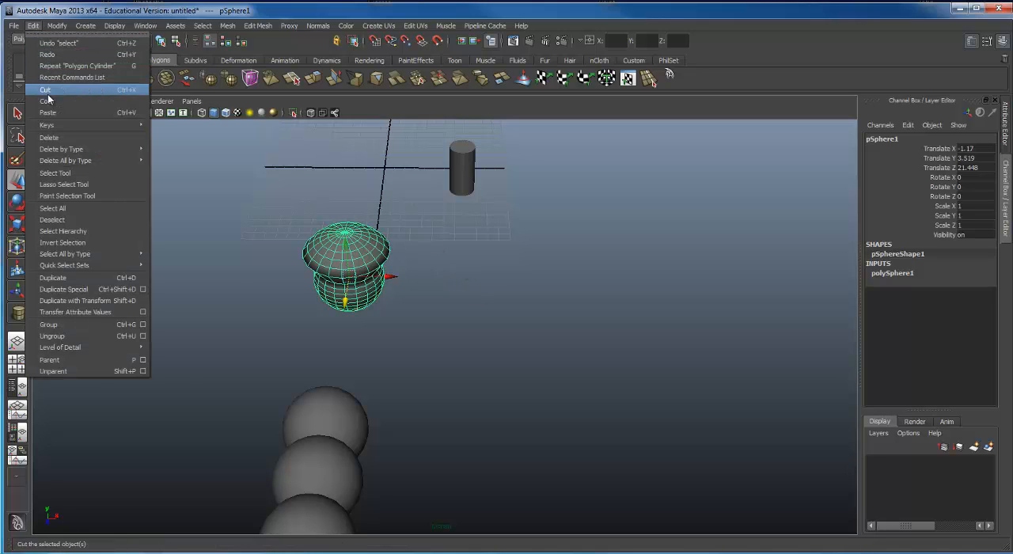
left_click(76, 280)
left_click_drag(389, 276, 458, 284)
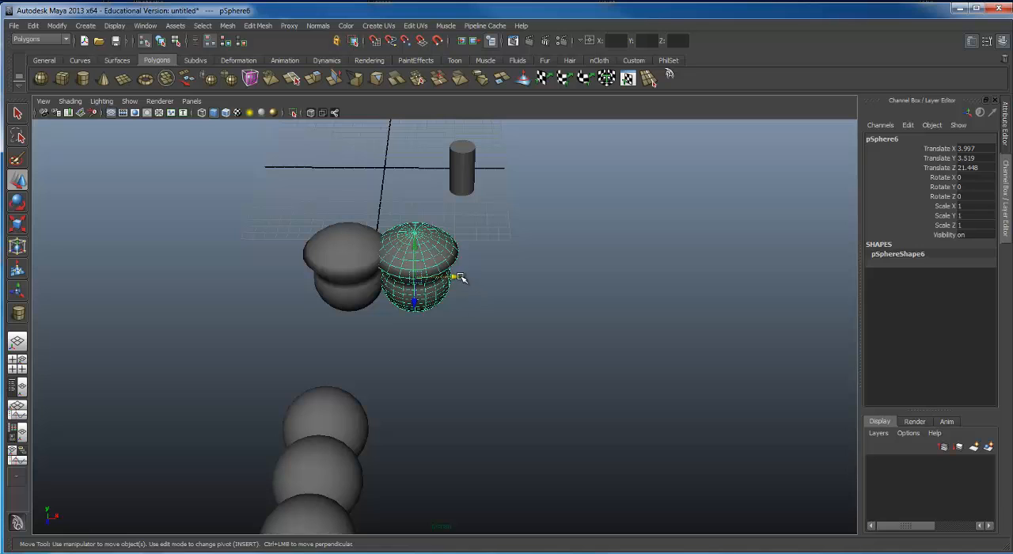
left_click_drag(461, 278, 484, 320)
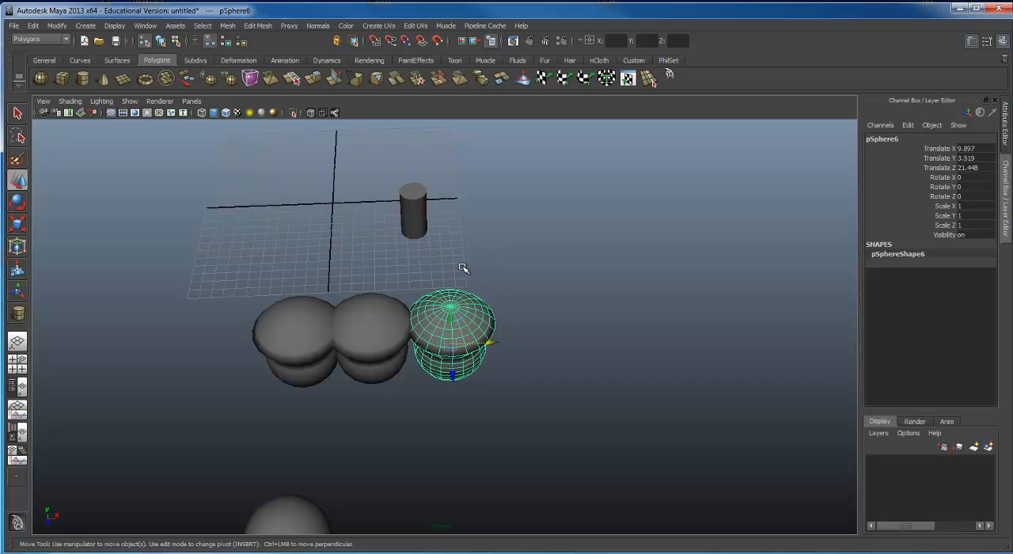
Step: Group the three deformed spheres and centre the group's pivot
left_click_drag(136, 267, 523, 364)
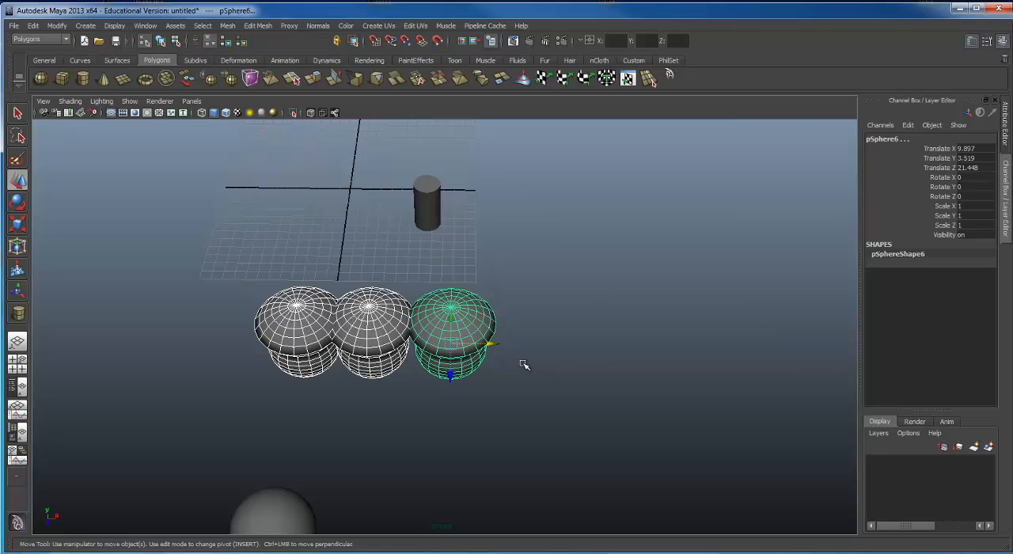
key("ctrl+g")
left_click_drag(437, 302, 425, 234, "alt")
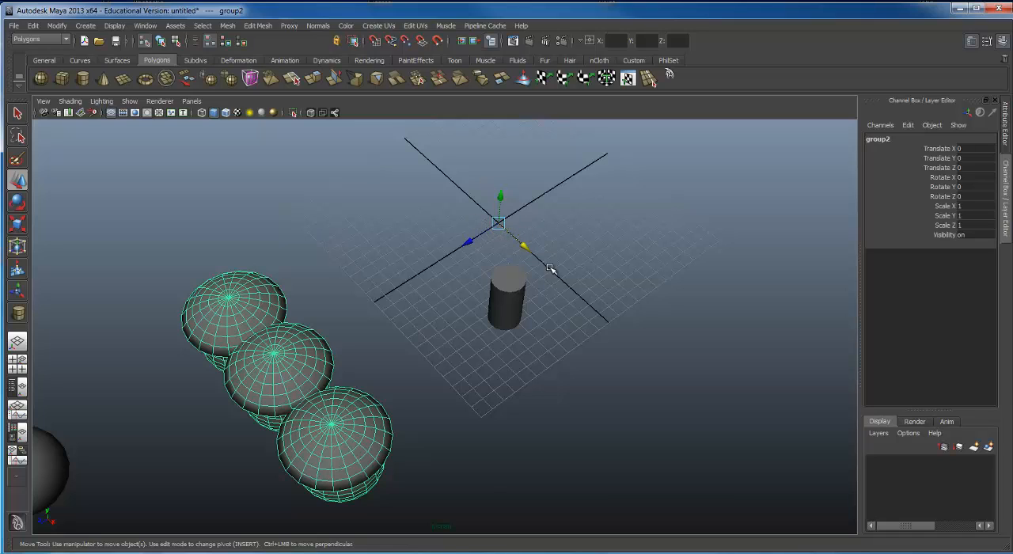
left_click(57, 26)
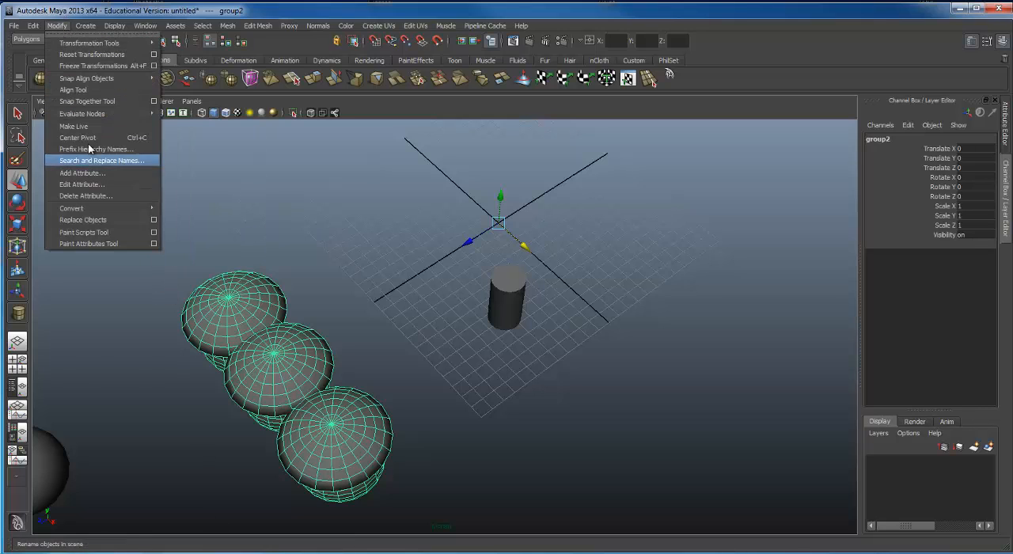
left_click(87, 137)
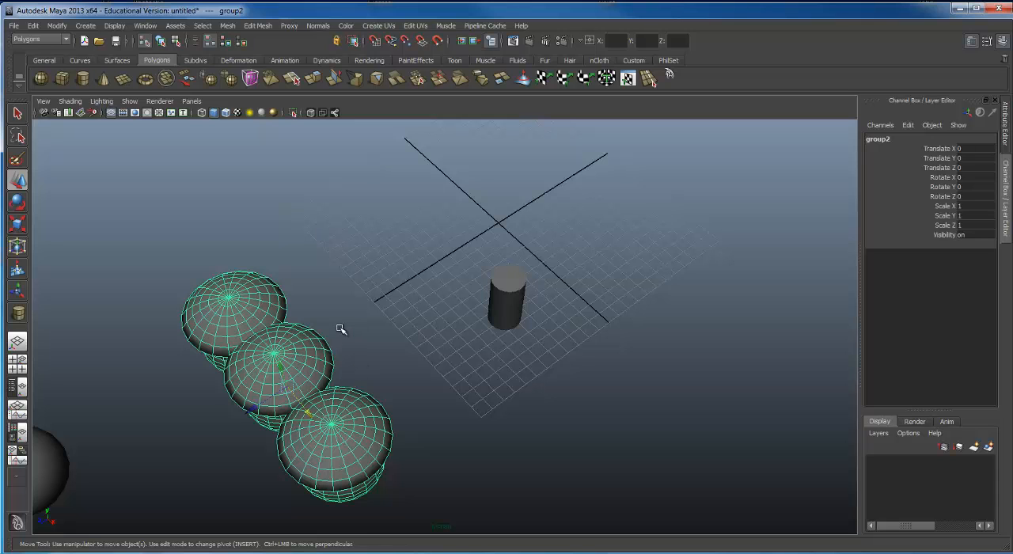
Step: Examine the grouped deformed spheres and their pivot from several angles, and clear the selection
left_click_drag(493, 316, 355, 271, "alt")
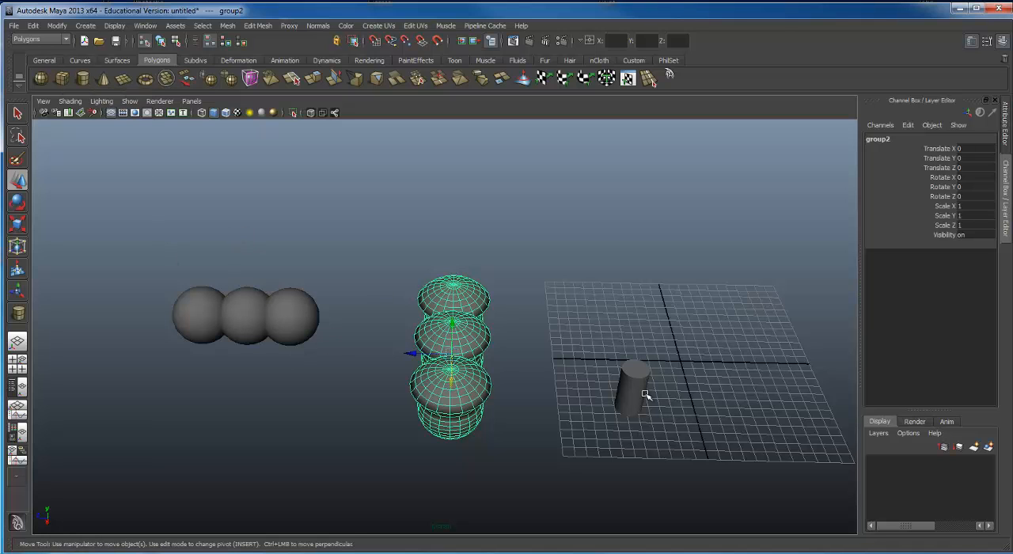
right_click_drag(644, 389, 436, 355, "alt")
left_click_drag(436, 355, 454, 298, "alt")
right_click_drag(558, 336, 759, 364, "alt")
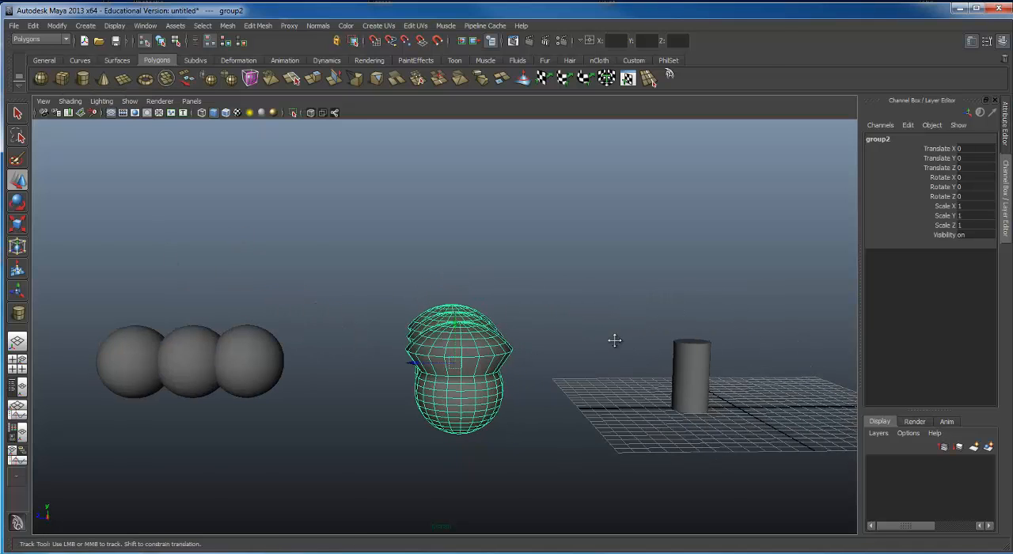
middle_click_drag(612, 339, 621, 287, "alt")
left_click_drag(621, 286, 610, 309, "alt")
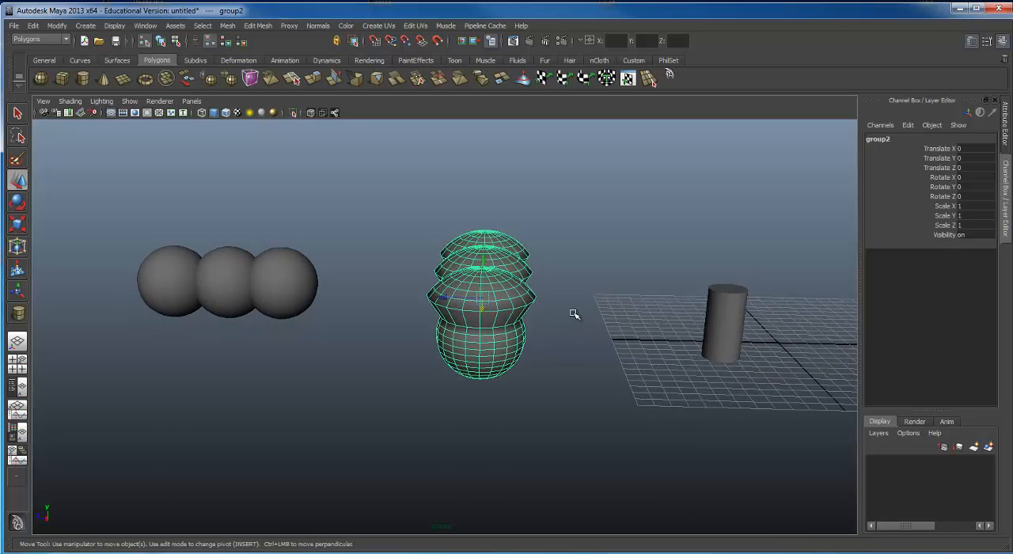
left_click_drag(452, 294, 418, 274, "alt")
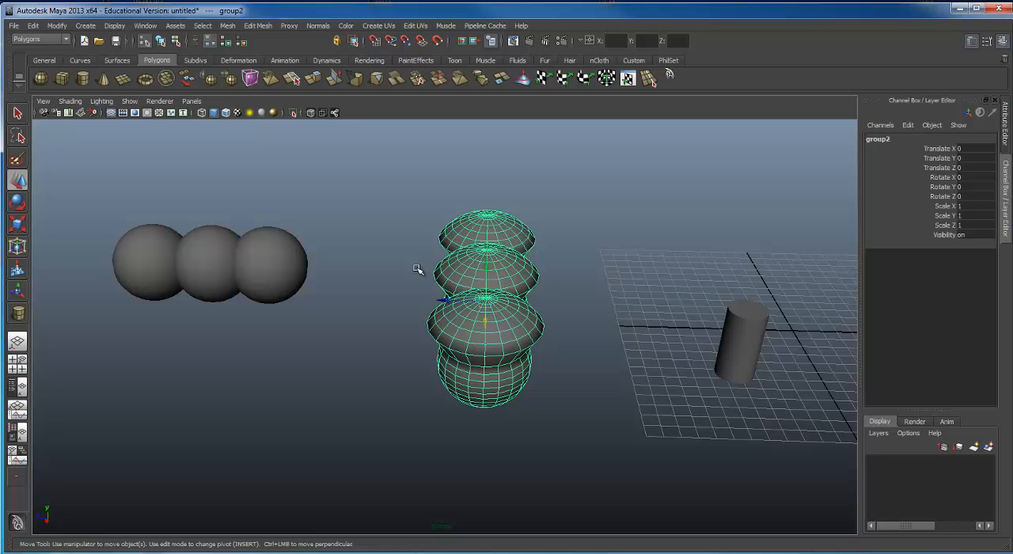
left_click(328, 282)
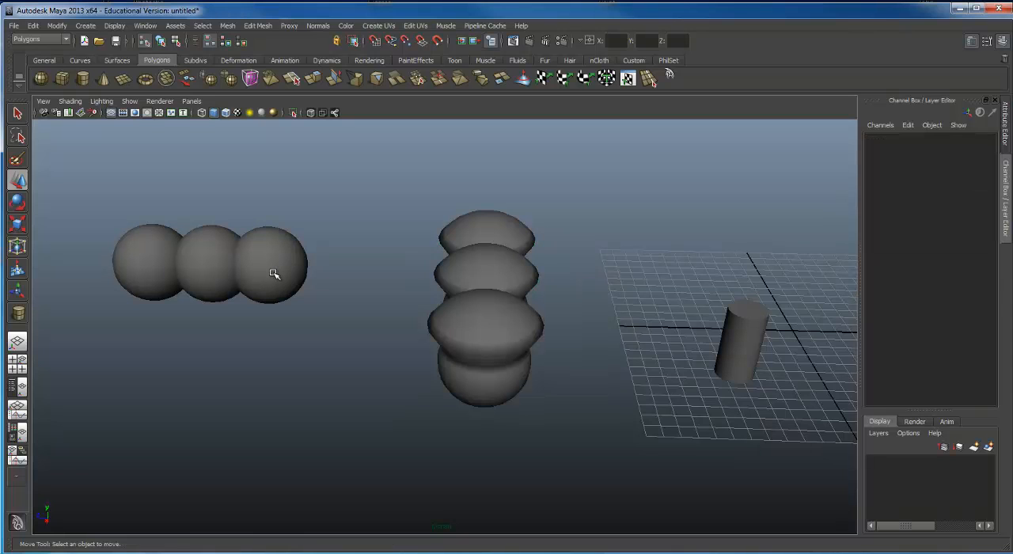
Step: Select the group of three deformed spheres and delete it
left_click_drag(274, 276, 299, 239, "alt")
middle_click_drag(712, 269, 519, 259, "alt")
left_click_drag(519, 258, 419, 282, "alt")
middle_click_drag(418, 282, 399, 292, "alt")
left_click(347, 285)
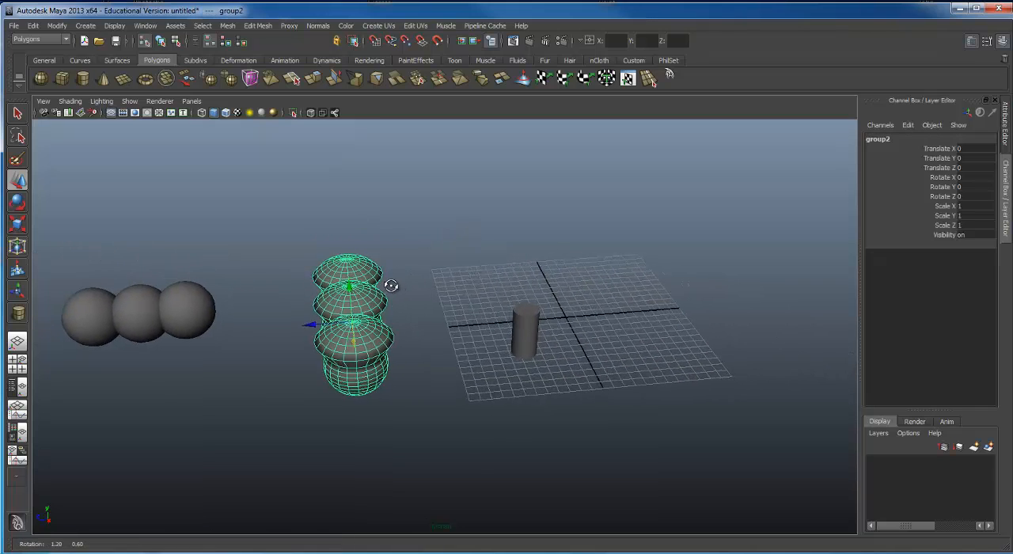
left_click_drag(391, 287, 378, 273, "alt")
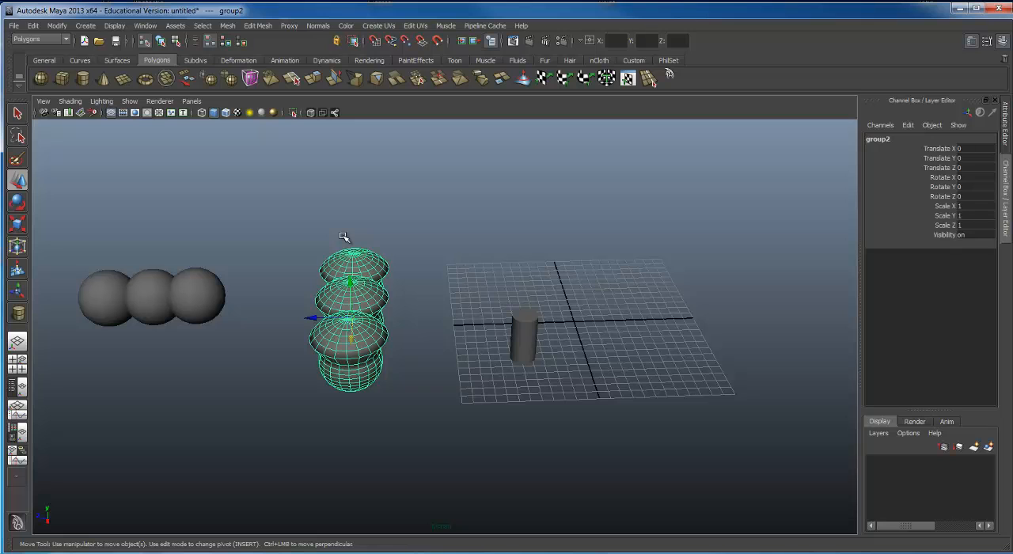
key("Delete")
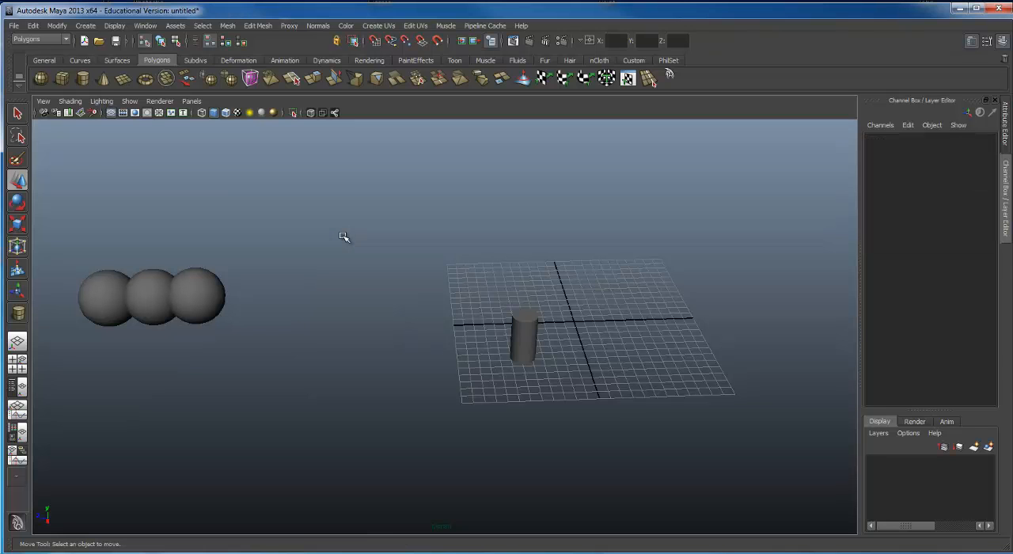
left_click_drag(425, 301, 156, 325, "alt")
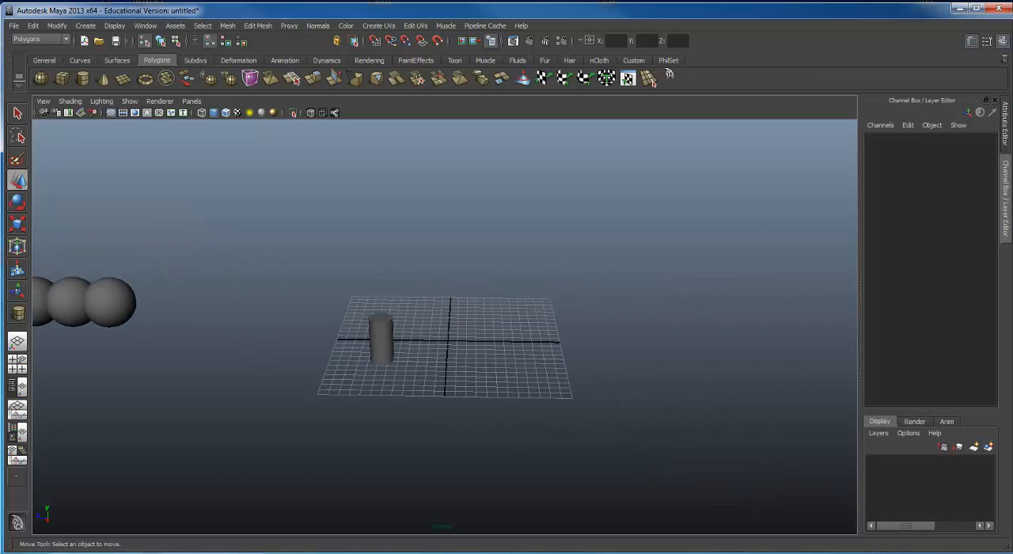
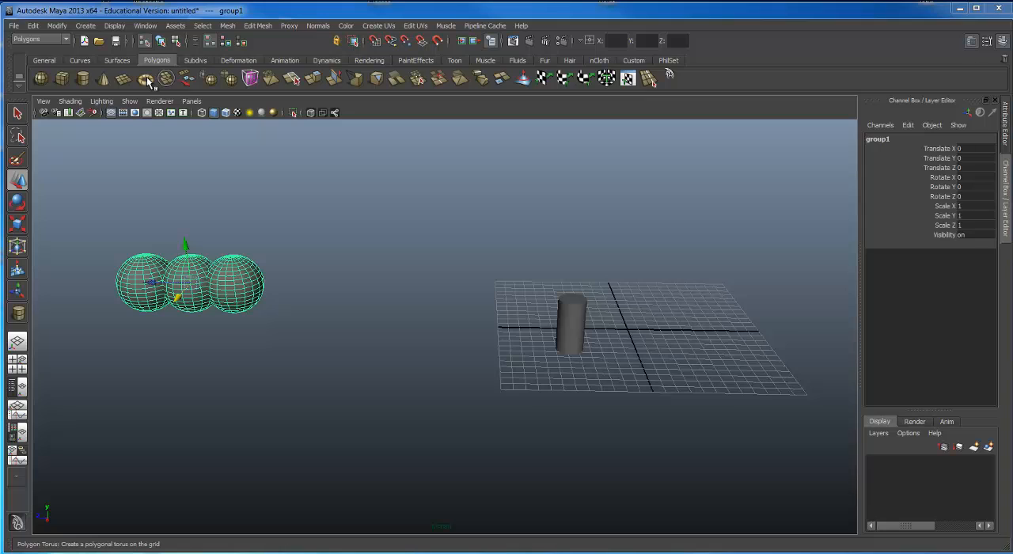
Step: Draw a polygon plane on the grid near the cylinder and delete it
left_click(148, 81)
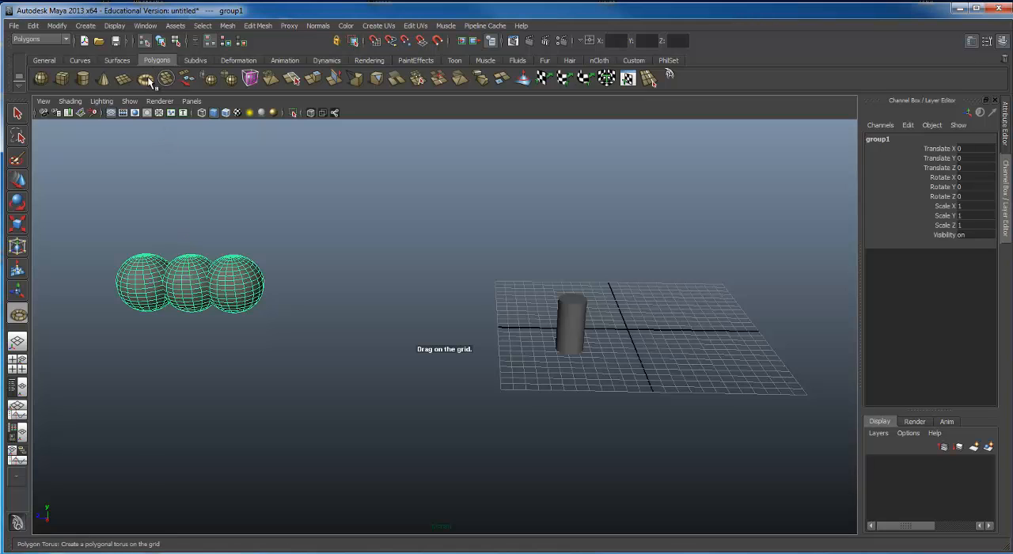
left_click(123, 81)
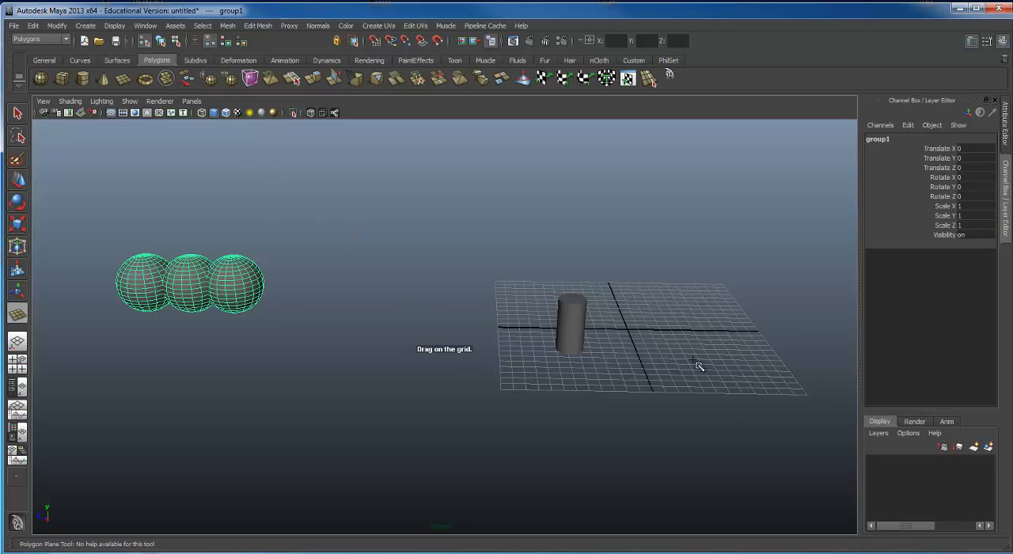
left_click(639, 361)
left_click_drag(639, 361, 684, 381)
left_click_drag(662, 328, 650, 306)
key("Delete")
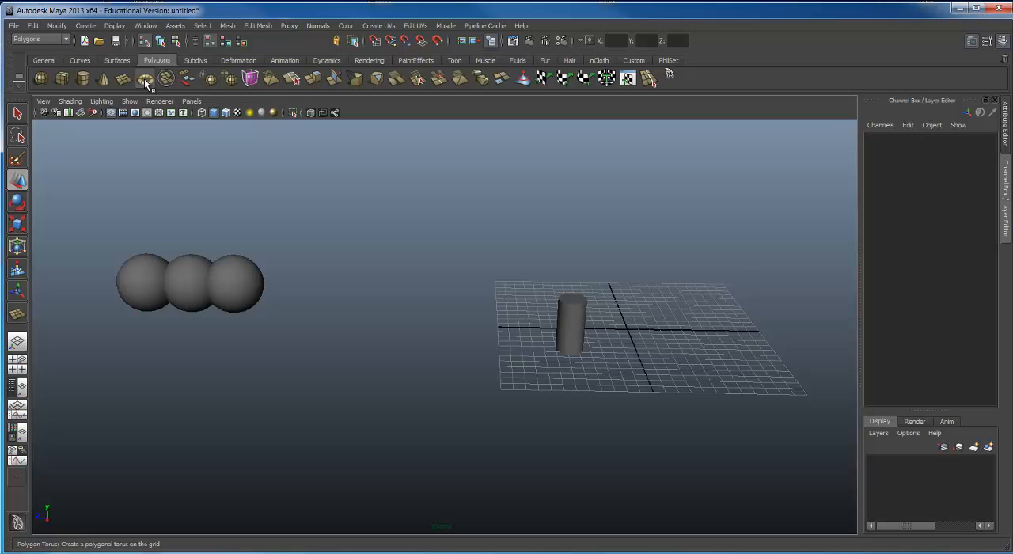
Step: Create a polygon torus on the grid beside the cylinder by drawing its ring radius and its tube thickness
left_click(145, 81)
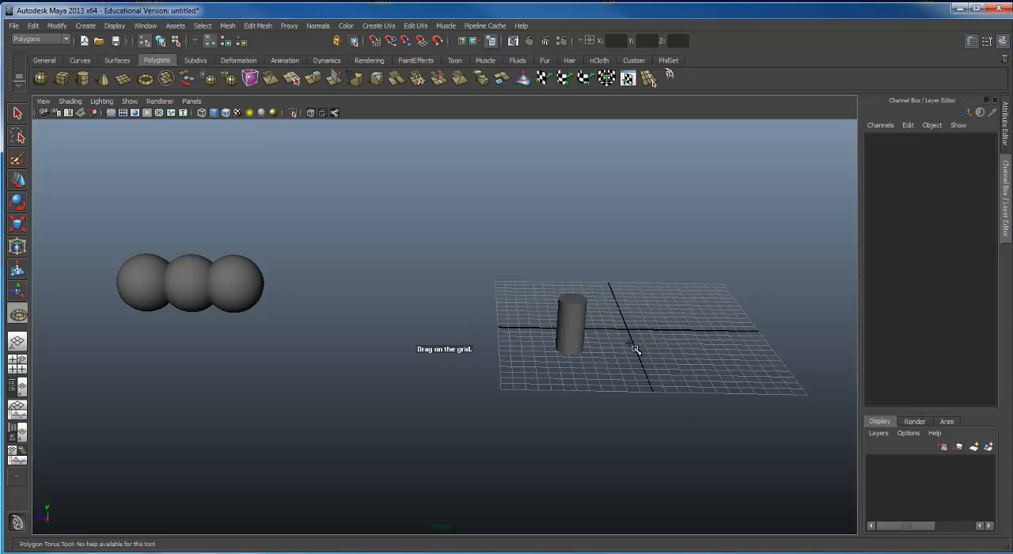
mouse_move(623, 350)
left_mouse_down()
mouse_move(850, 475)
mouse_move(839, 437)
mouse_move(741, 404)
mouse_move(793, 467)
mouse_move(779, 475)
mouse_move(697, 380)
mouse_move(617, 384)
mouse_move(529, 336)
mouse_move(578, 355)
mouse_move(605, 352)
left_mouse_up()
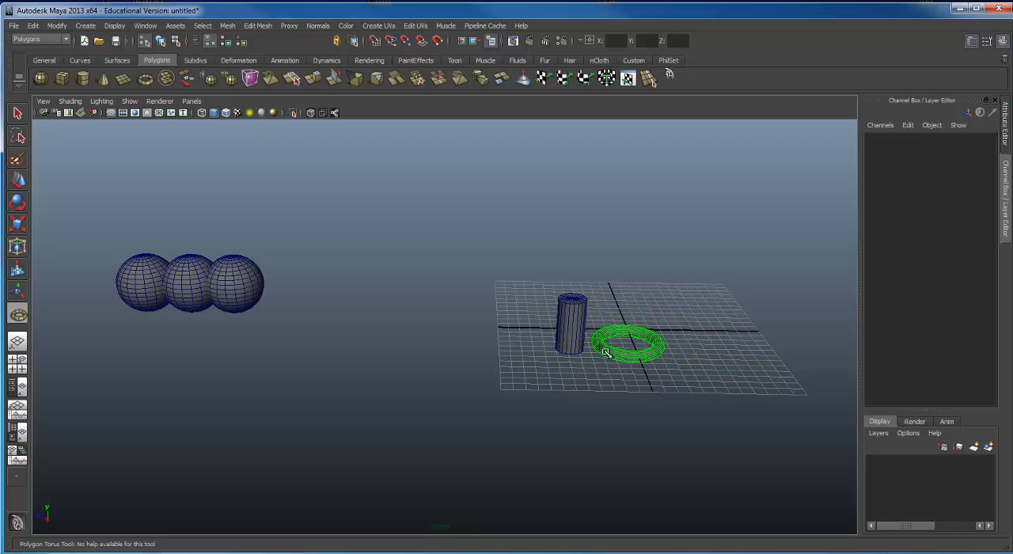
left_click_drag(658, 292, 712, 309, "alt")
right_click_drag(716, 309, 807, 320, "alt")
middle_click_drag(547, 290, 162, 290, "alt")
right_click_drag(258, 269, 396, 259, "alt")
left_click_drag(413, 255, 390, 251, "alt")
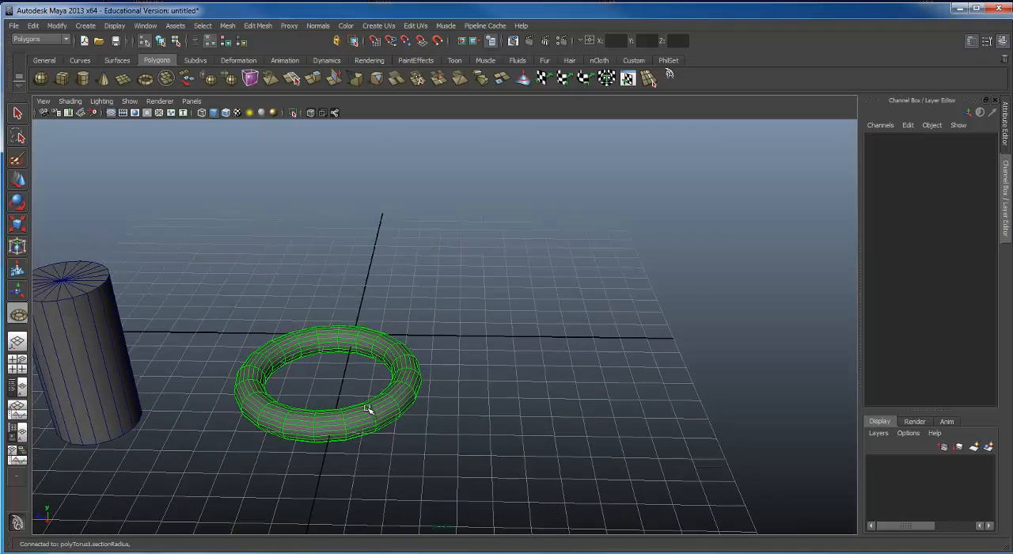
left_click_drag(351, 397, 362, 378, "alt")
right_click_drag(276, 309, 147, 303, "alt")
left_click_drag(215, 235, 241, 254, "alt")
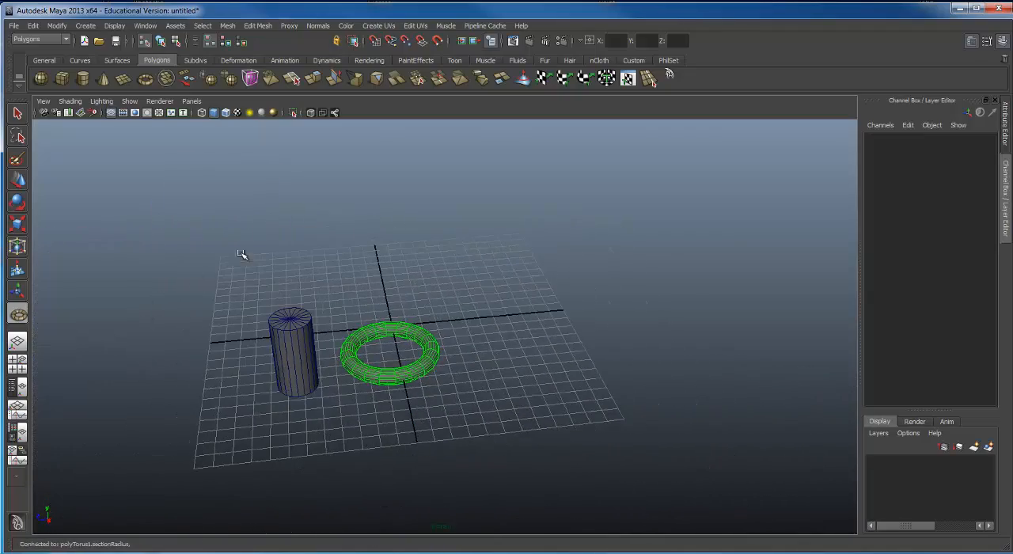
Step: Move the torus away from the cylinder to about X 6.2, Y 1.0, Z -3.0
key("w")
left_click_drag(282, 369, 353, 387, "alt")
left_click_drag(404, 347, 404, 335)
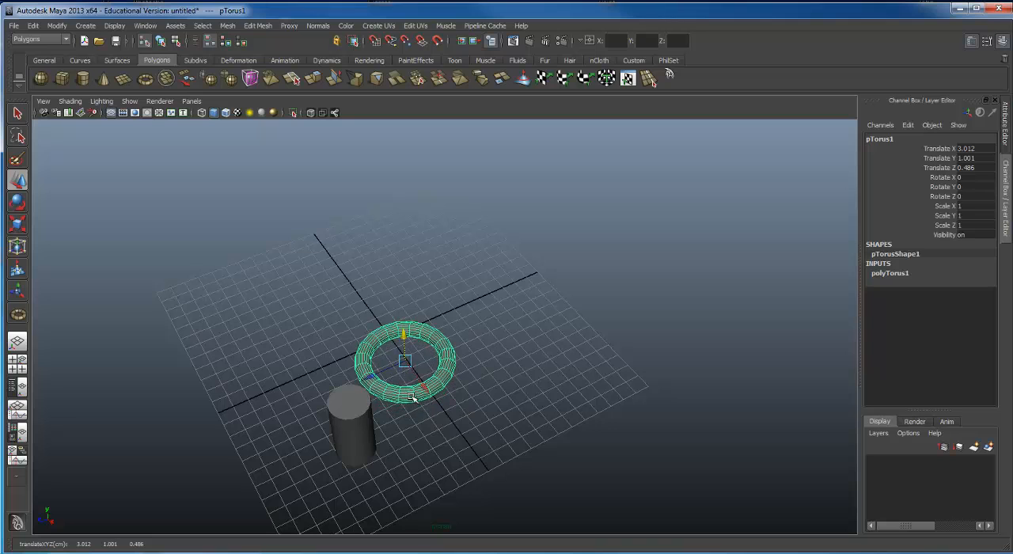
left_click_drag(424, 388, 447, 386)
left_click_drag(447, 386, 431, 379, "alt")
Step: Select the three overlapping spheres beyond the grid and delete them
right_click_drag(340, 344, 155, 292, "alt")
left_click_drag(400, 365, 345, 348, "alt")
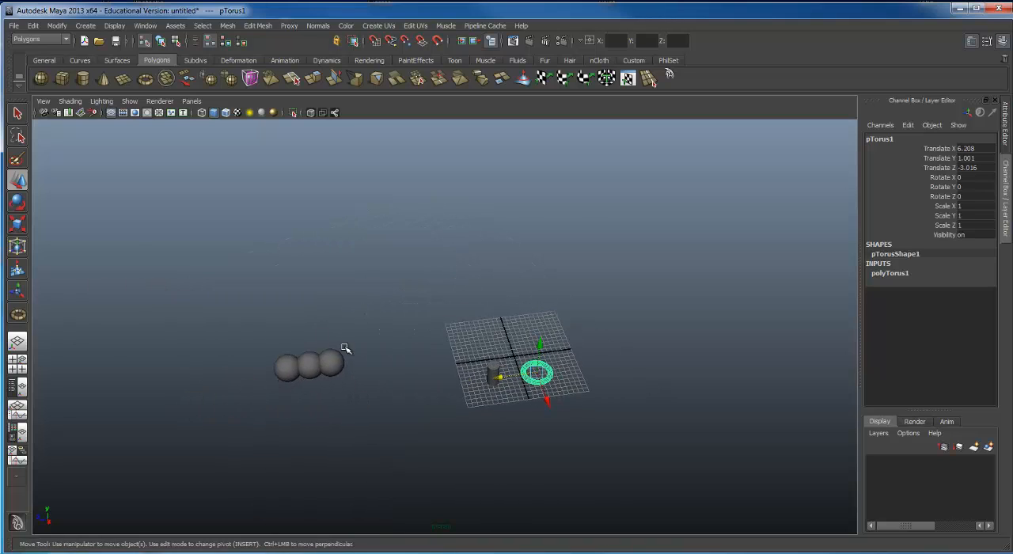
left_click_drag(237, 357, 390, 389)
key("Delete")
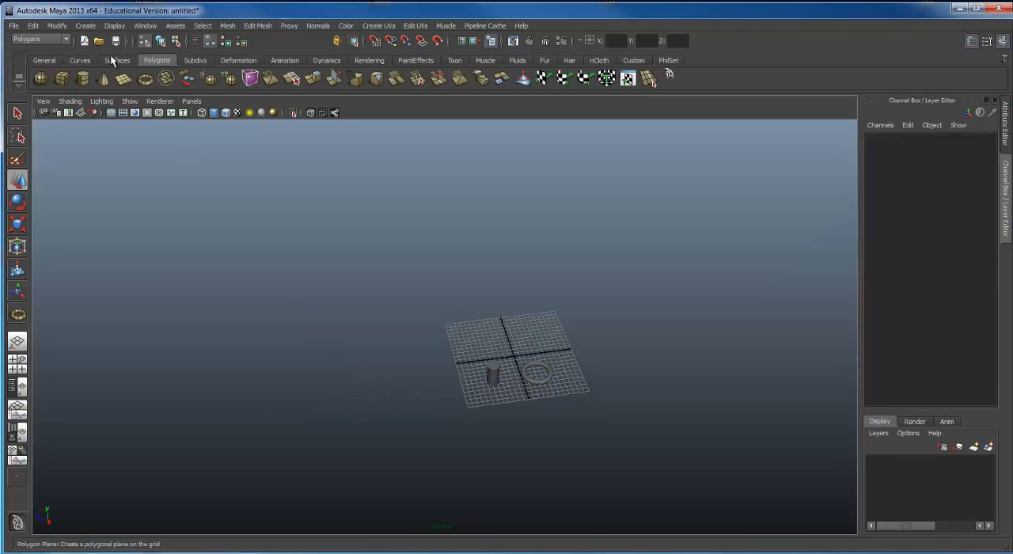
Step: Create a polygon sphere of radius about 2.8 beyond the grid edge near the cylinder and raise it to about Y 2.9
left_click(40, 77)
left_click_drag(488, 399, 442, 354, "alt")
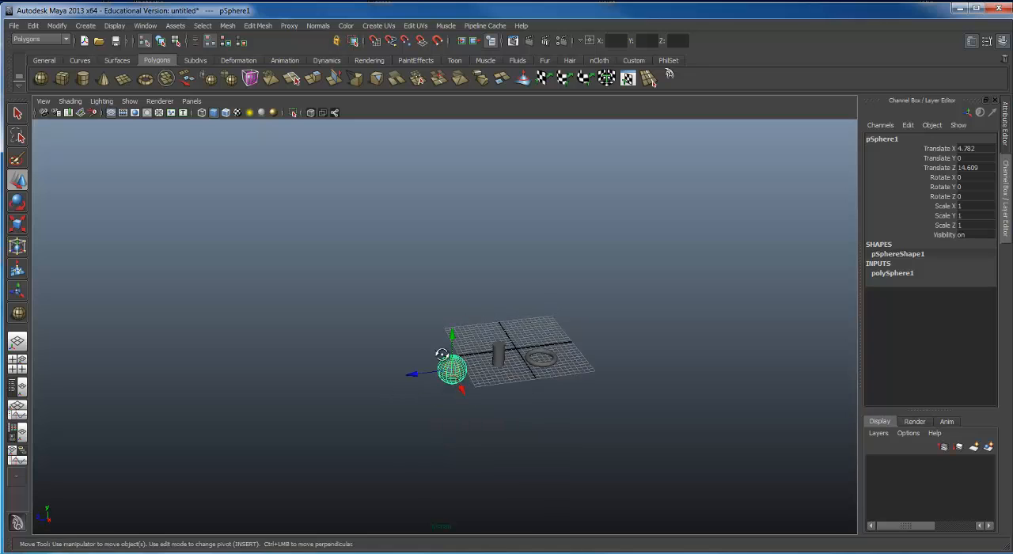
right_click_drag(442, 354, 489, 357, "alt")
middle_click_drag(490, 358, 468, 393, "alt")
left_click_drag(417, 380, 416, 355)
left_click_drag(444, 355, 461, 359, "alt")
middle_click_drag(462, 358, 398, 362, "alt")
left_click_drag(398, 362, 419, 344, "alt")
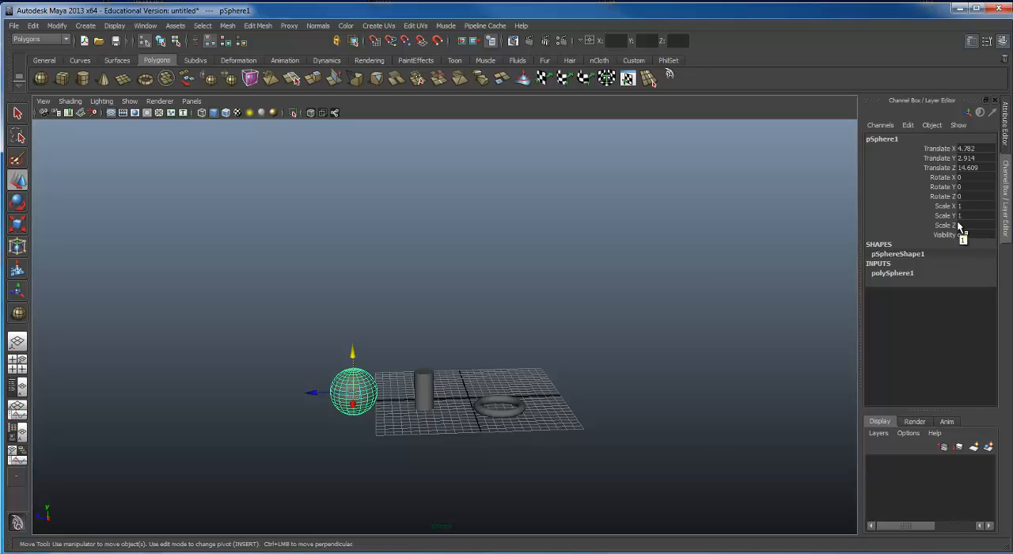
Step: Hide the Channel Box and the Attribute Editor, and restore the Channel Box
left_click(995, 104)
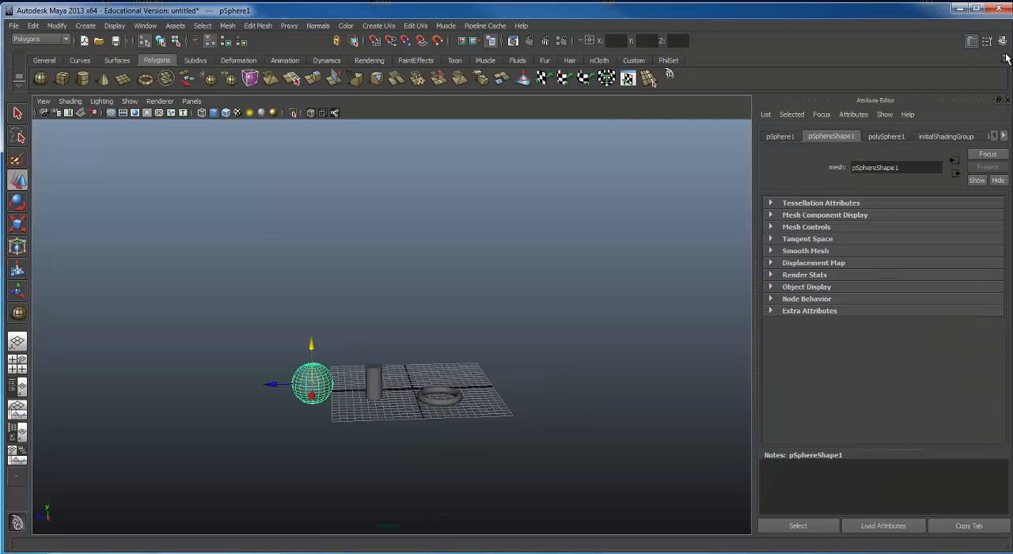
left_click(1007, 101)
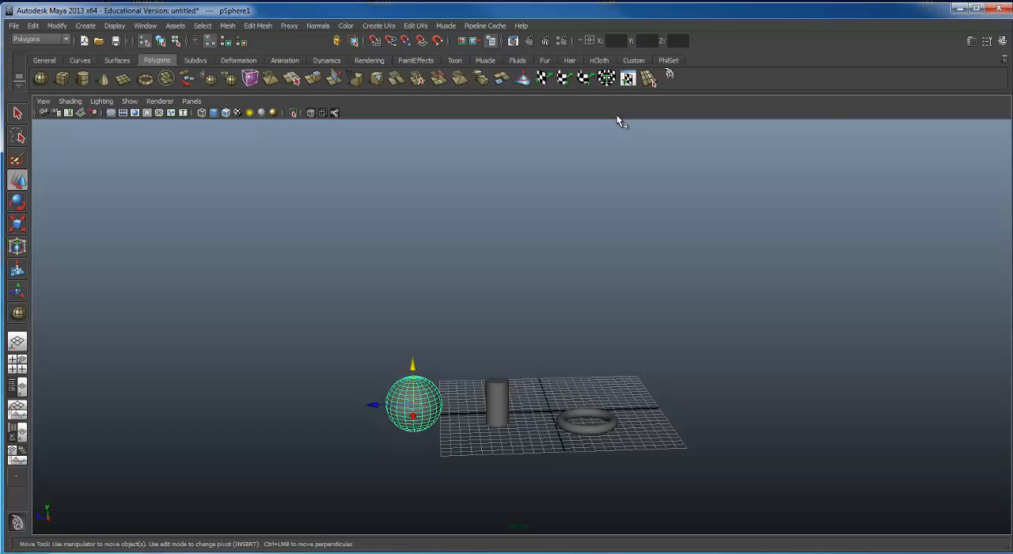
left_click(1002, 41)
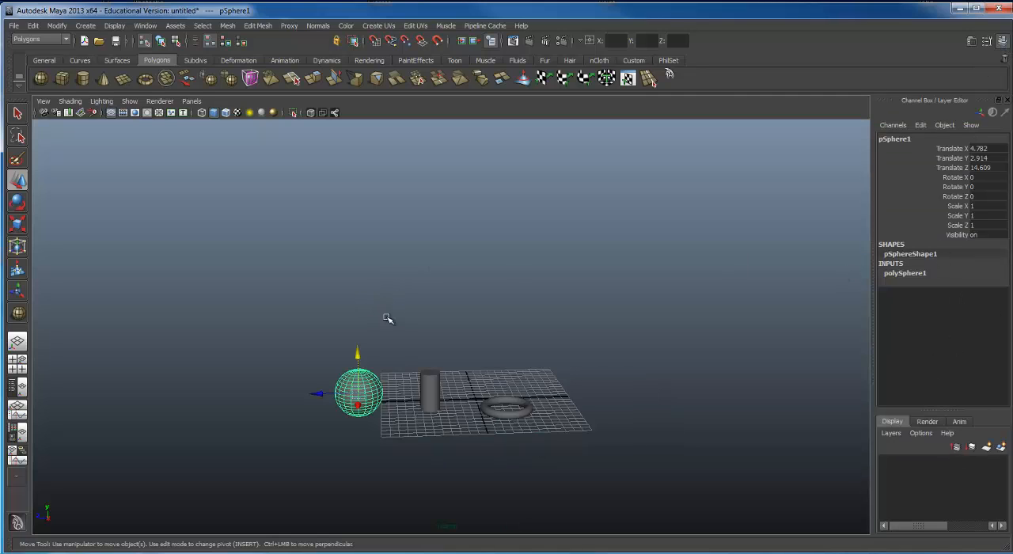
Step: Compare the channel values of the cylinder and the sphere by selecting each in turn
middle_click_drag(409, 375, 440, 255, "alt")
right_click_drag(440, 256, 621, 257, "alt")
middle_click_drag(629, 249, 705, 319, "alt")
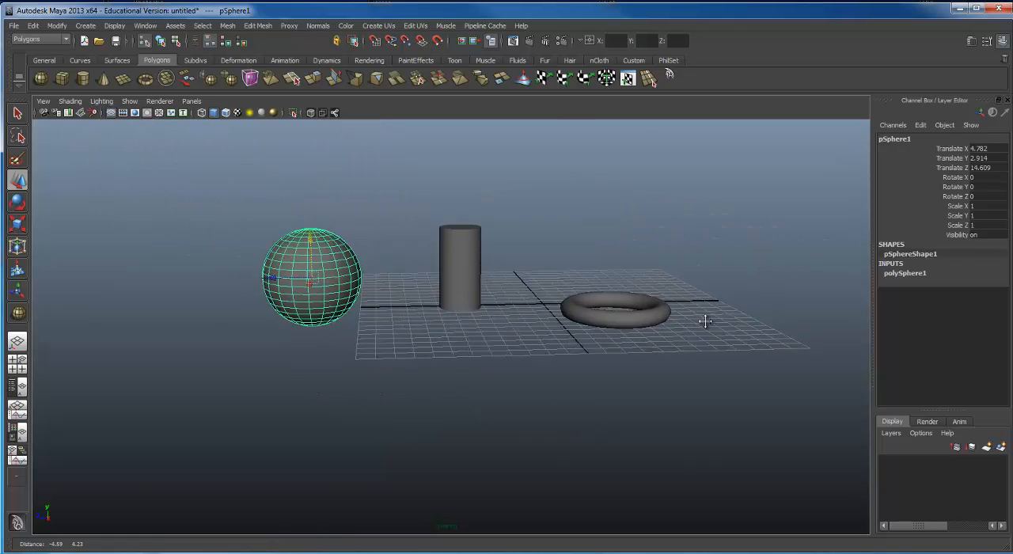
mouse_move(602, 319)
right_mouse_down("alt")
mouse_move(671, 319)
mouse_move(606, 312)
right_mouse_up("alt")
middle_click_drag(606, 313, 615, 317, "alt")
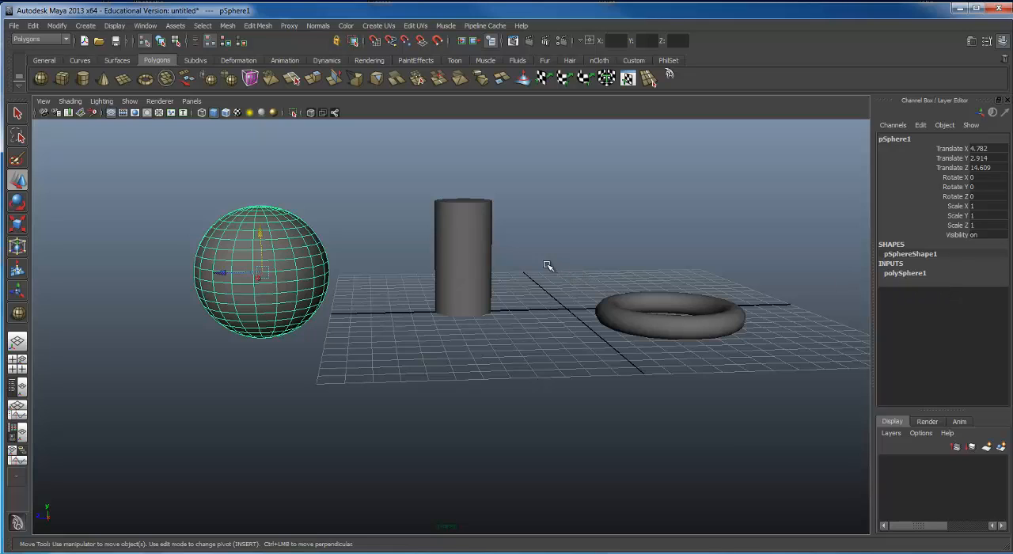
left_click(476, 236)
left_click(476, 236)
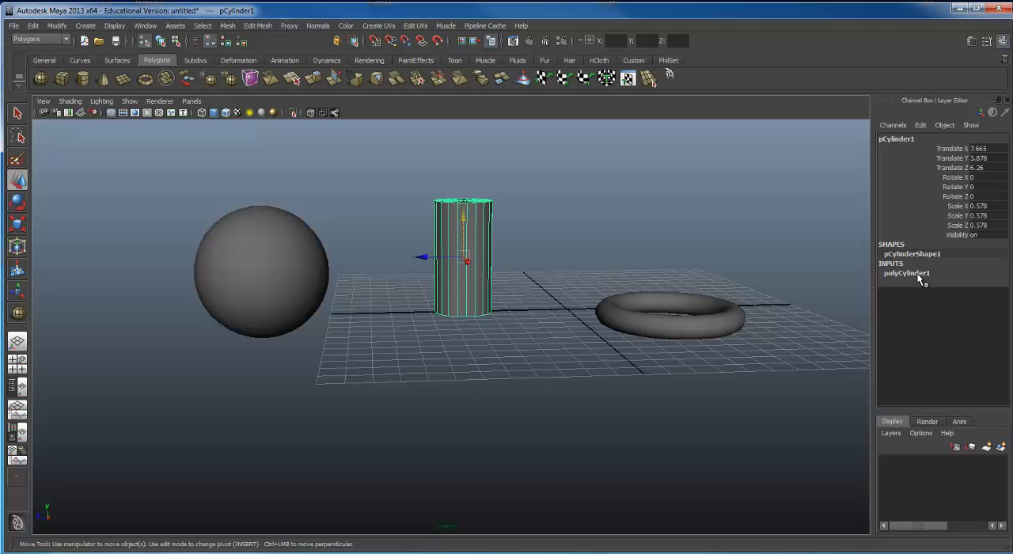
left_click(250, 268)
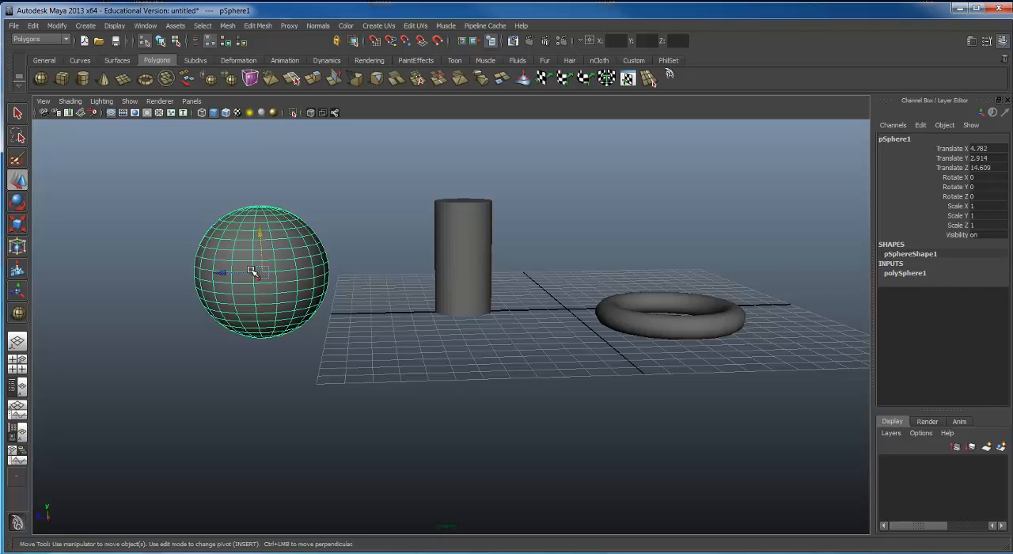
Step: Expand the sphere's polySphere1 creation inputs and increase its radius to 3.836
left_click(902, 274)
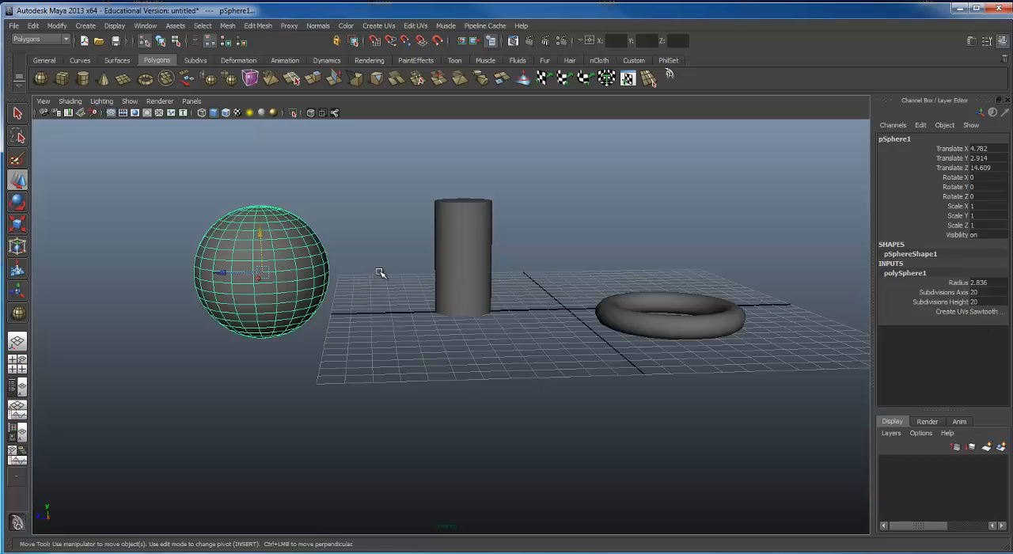
left_click(955, 284)
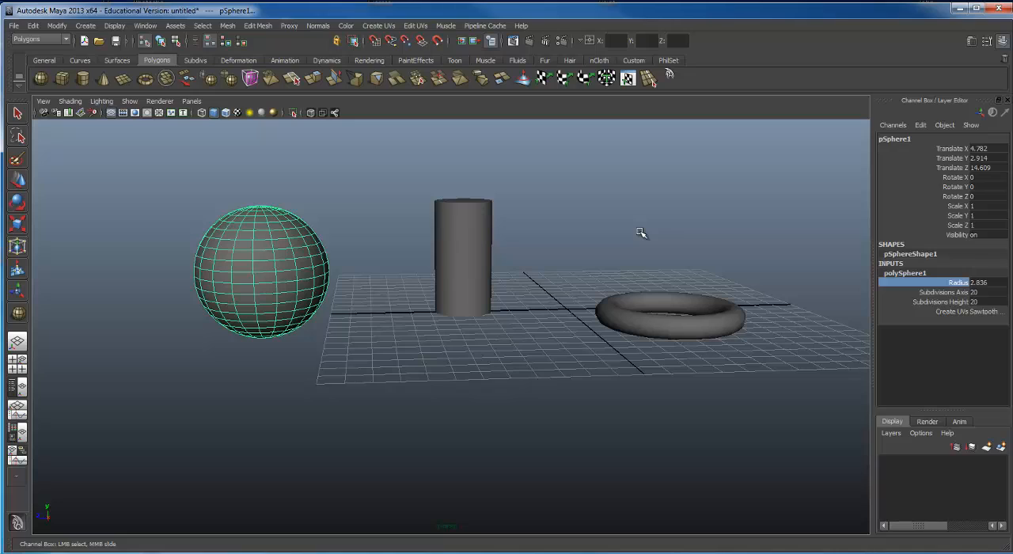
mouse_move(613, 228)
middle_mouse_down()
mouse_move(663, 216)
mouse_move(604, 226)
mouse_move(622, 226)
middle_mouse_up()
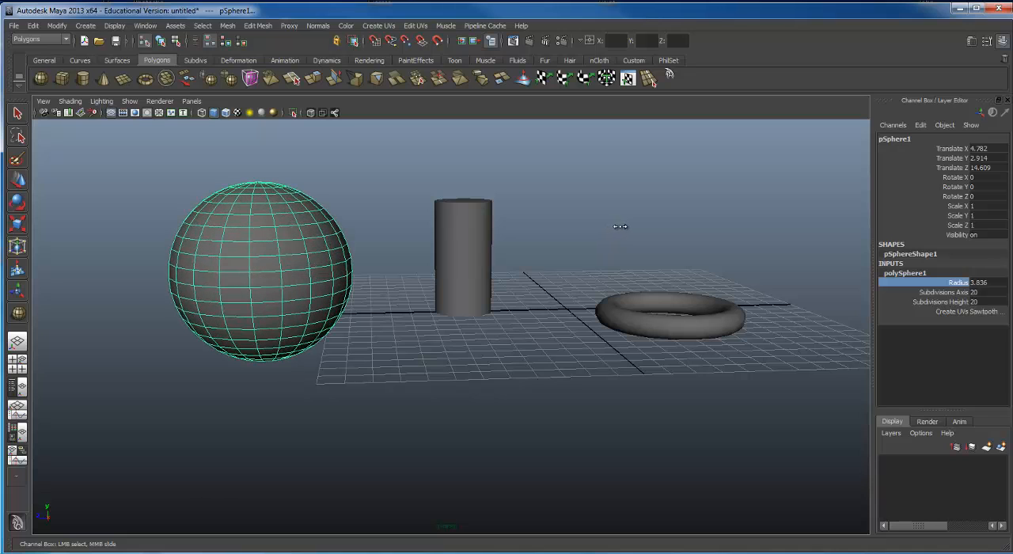
Step: Raise the sphere's axis subdivisions to 50, reduce them to 3, and examine the faceted shape
left_click(943, 292)
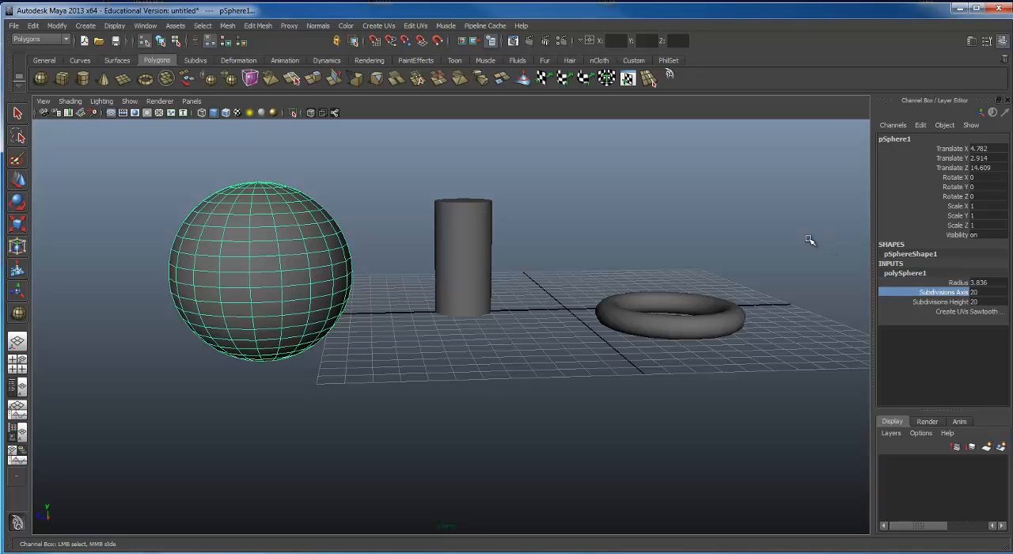
middle_click_drag(597, 226, 831, 225)
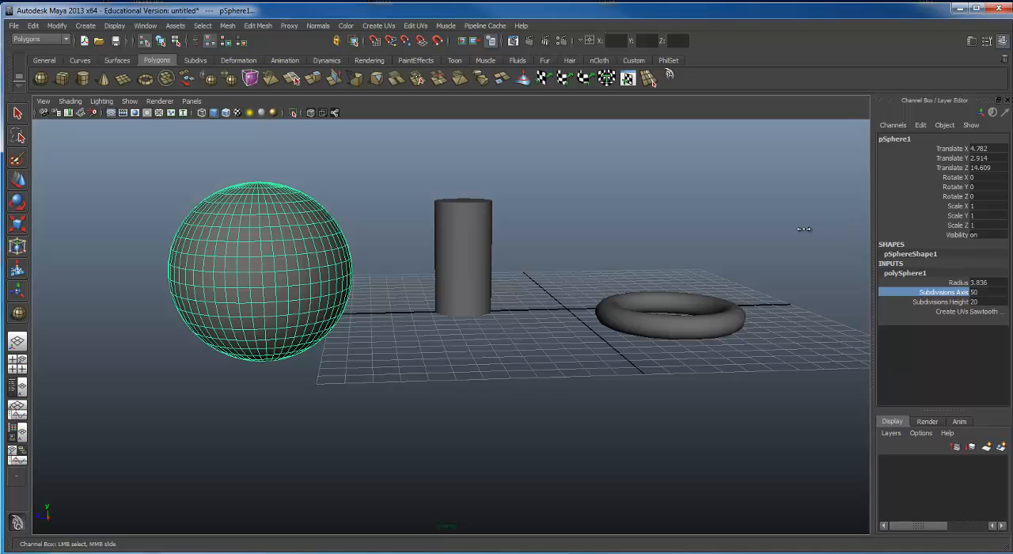
middle_click_drag(805, 227, 456, 231)
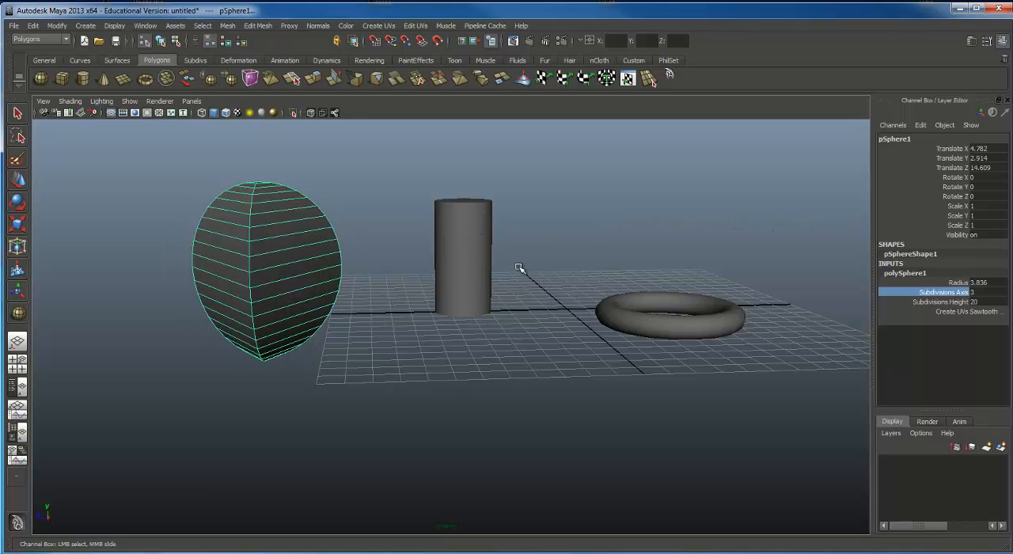
left_click_drag(522, 269, 509, 249, "alt")
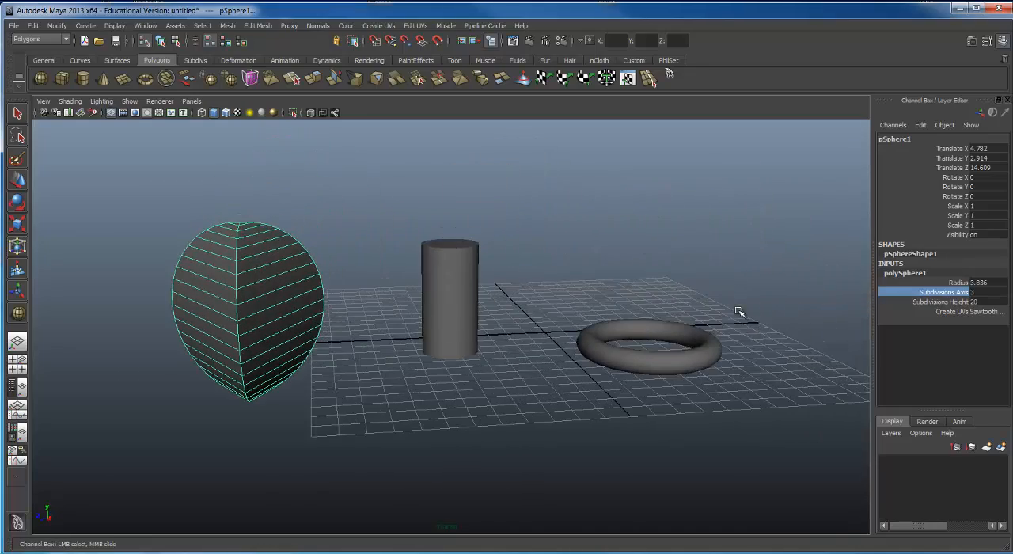
left_click_drag(584, 308, 539, 270, "alt")
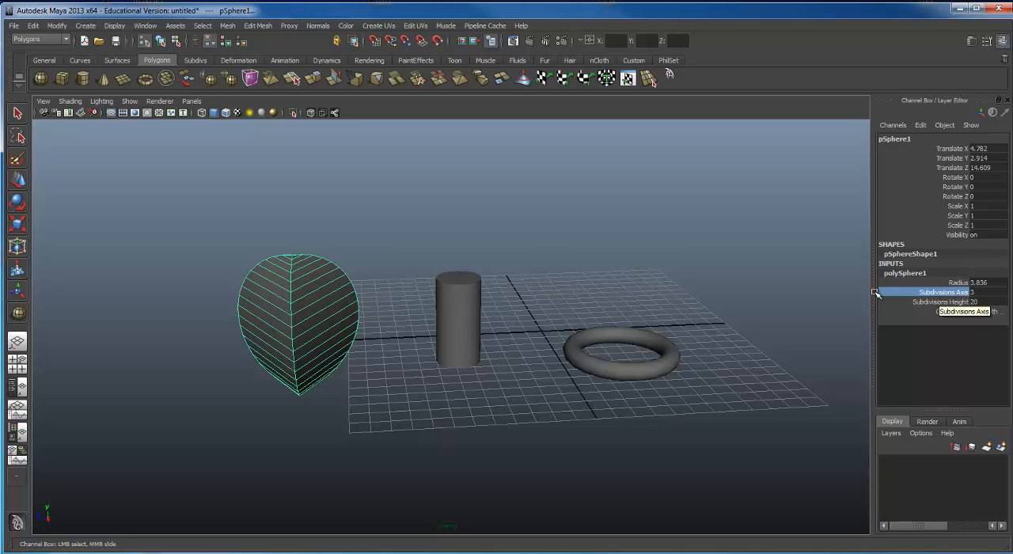
left_click_drag(656, 302, 674, 263, "alt")
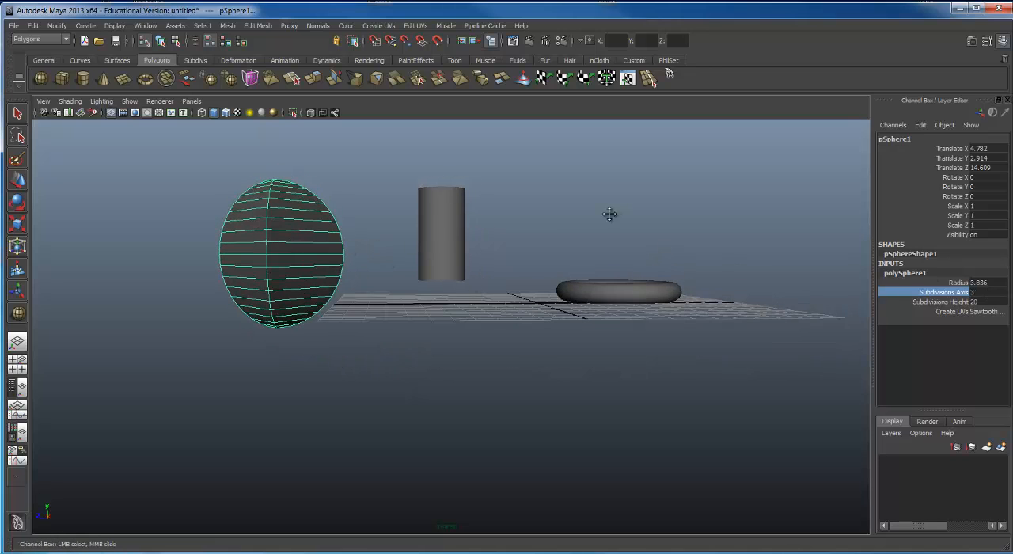
left_click_drag(606, 215, 838, 260, "alt")
Step: Raise the sphere's axis subdivisions to 33 and adjust the value to exactly 30
left_click(952, 302)
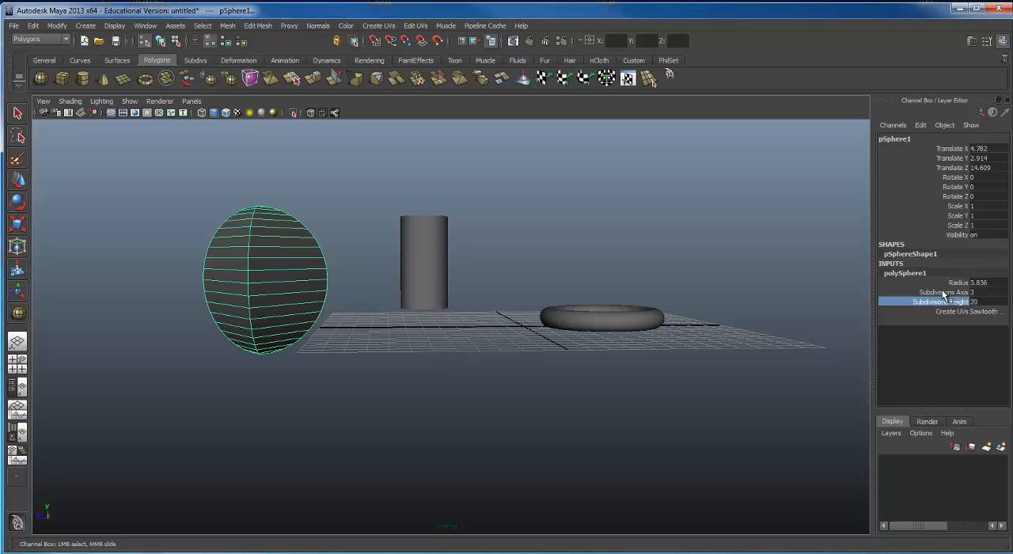
left_click(948, 292)
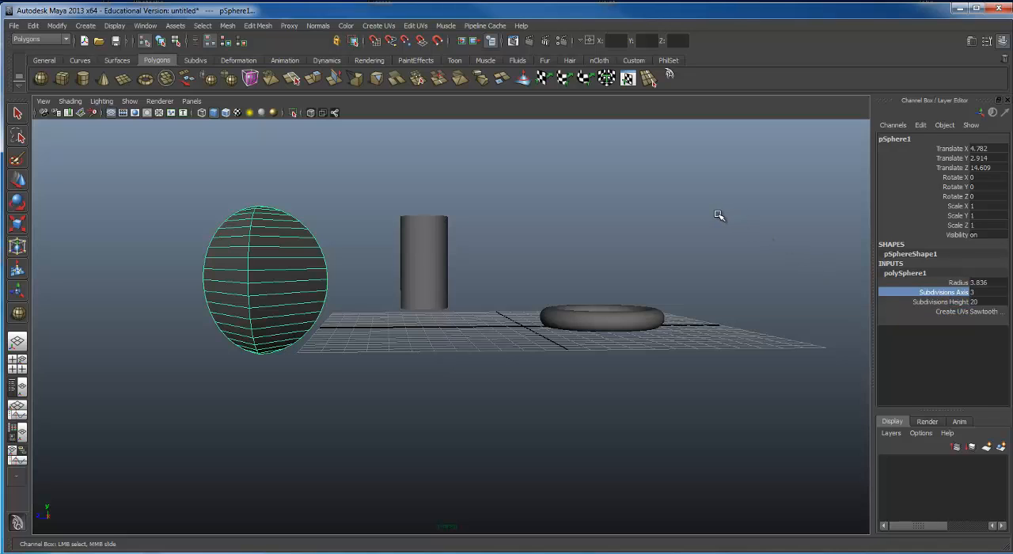
middle_click_drag(716, 198, 870, 193)
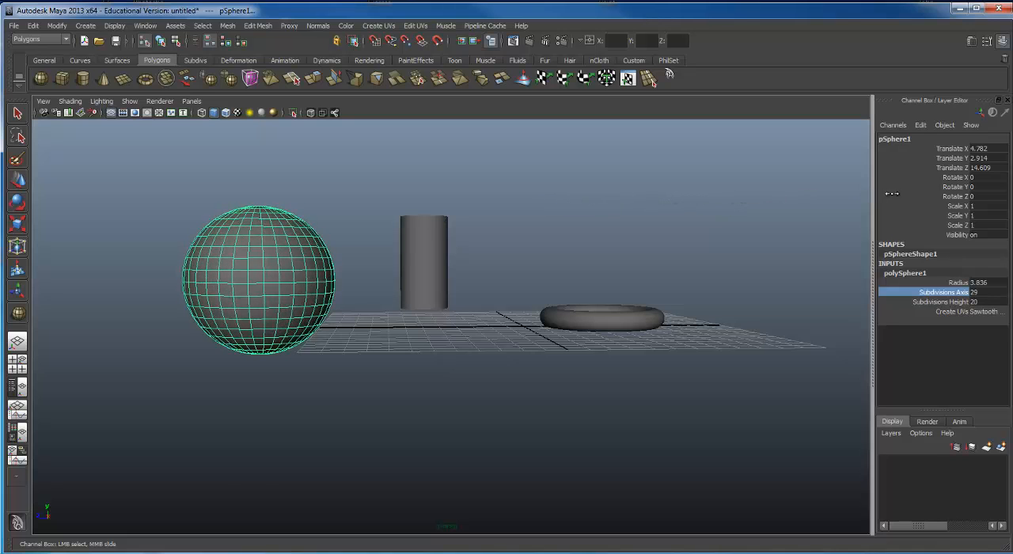
double_click(977, 292)
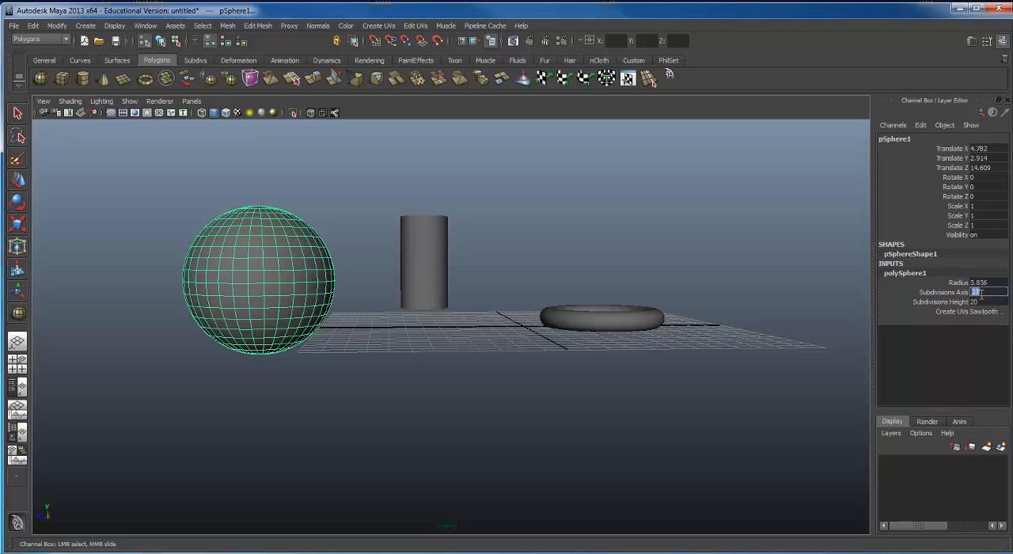
type("30")
key("Return")
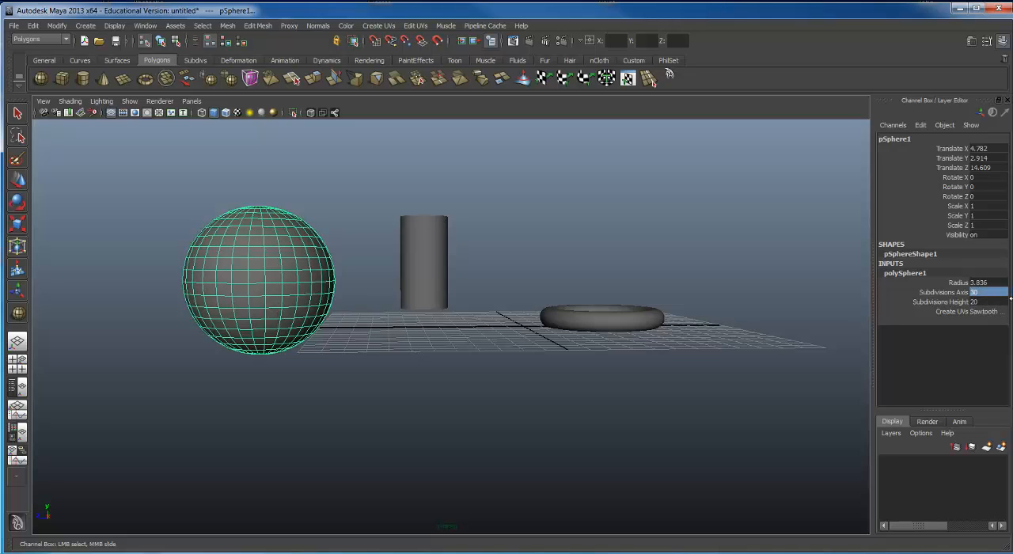
Step: Set the sphere's axis subdivisions to 3200
double_click(975, 292)
left_click(979, 289)
double_click(974, 292)
type("3200")
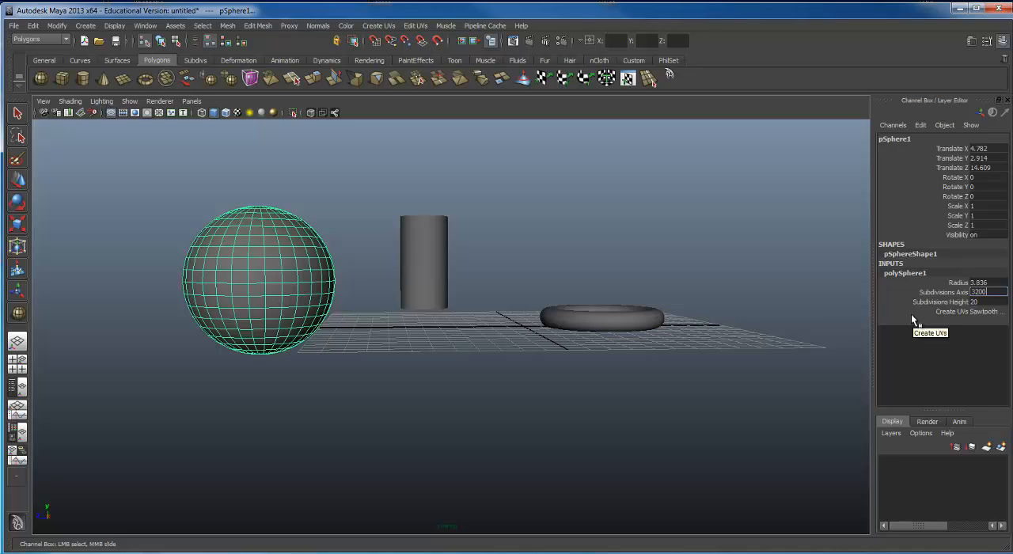
key("Return")
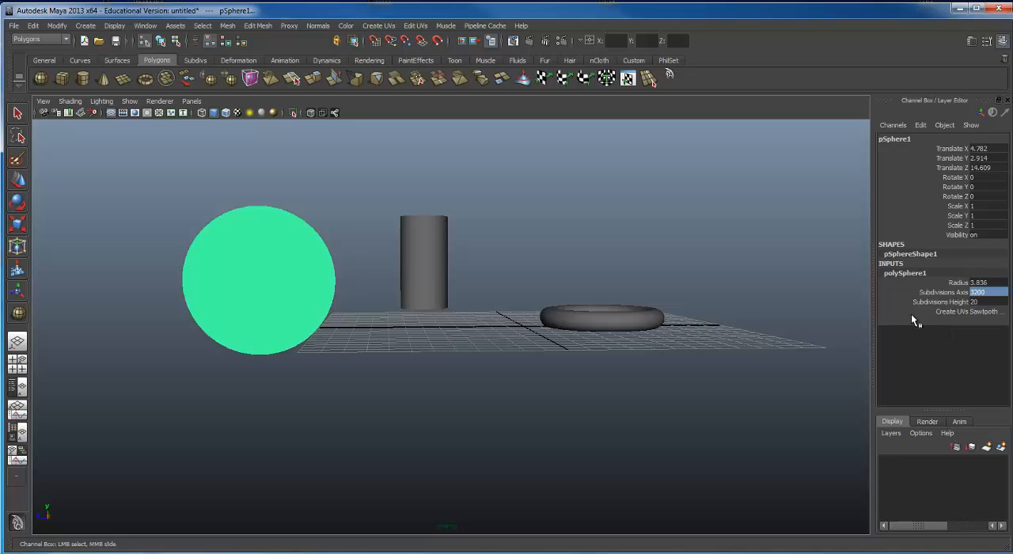
Step: Set the sphere's axis subdivisions to 30
left_click(981, 293)
type("3")
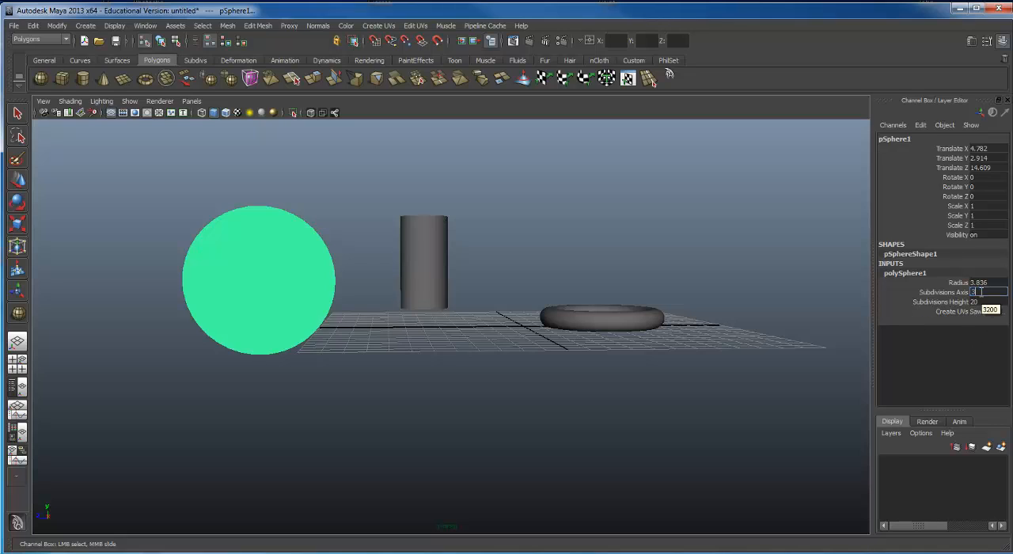
type("0")
key("Return")
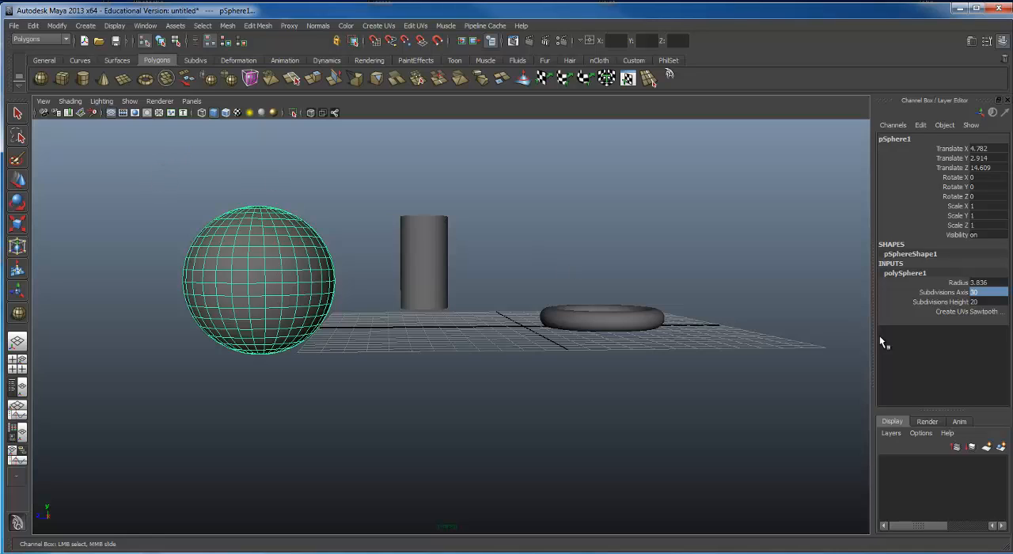
Step: Vary the sphere's height subdivisions between 50 and 3, settling on 31
left_click(933, 301)
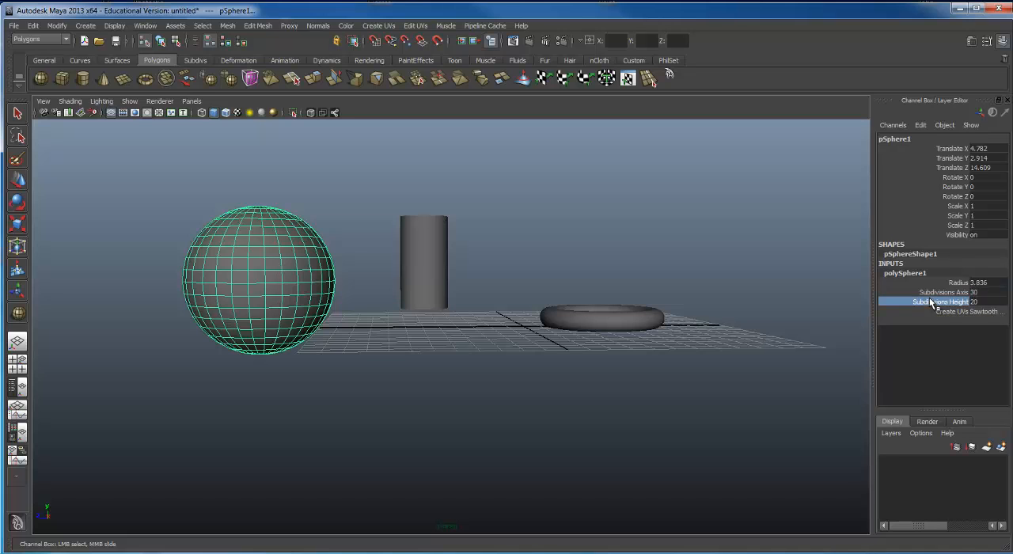
middle_click_drag(470, 208, 832, 212)
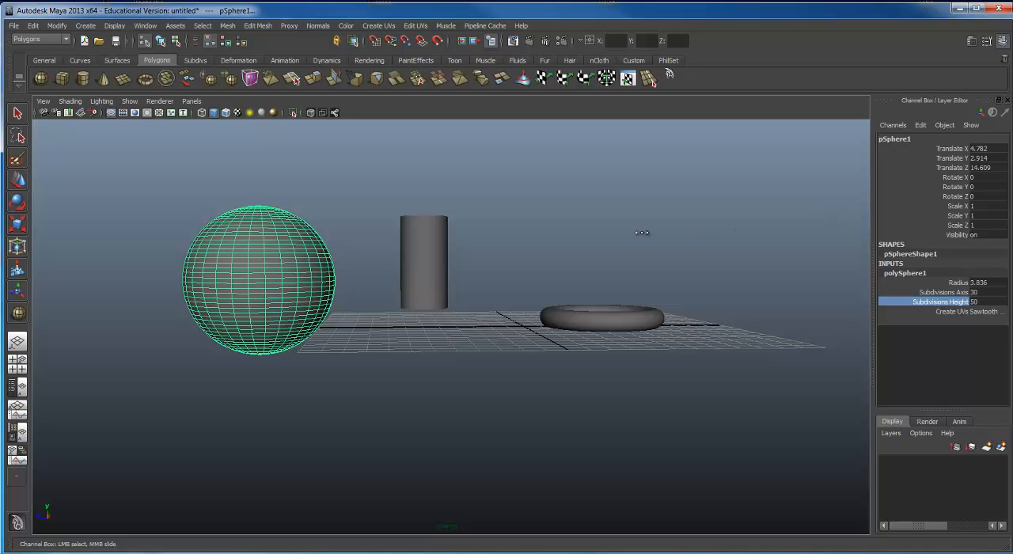
middle_click_drag(642, 232, 258, 216)
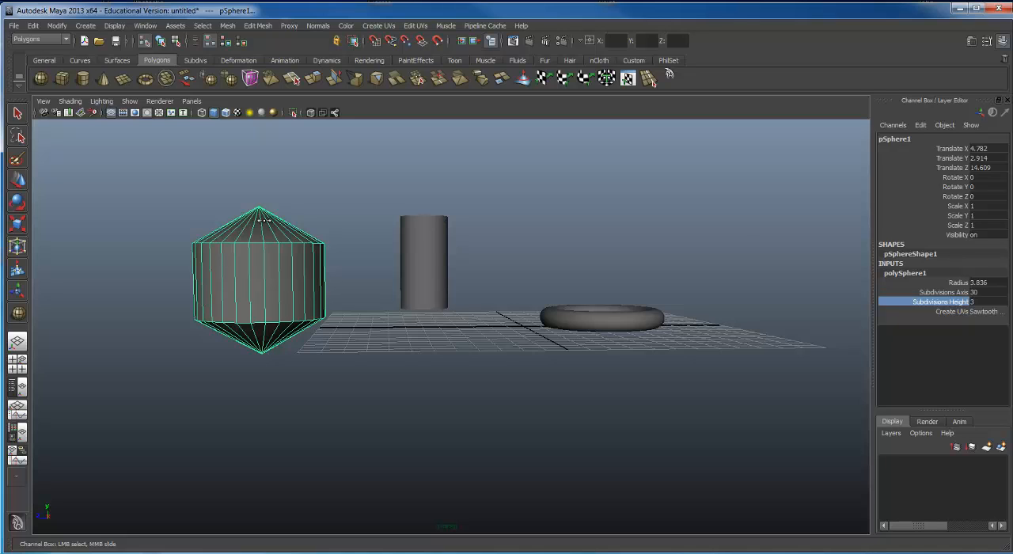
middle_click_drag(265, 220, 475, 207)
left_click_drag(514, 184, 522, 214, "alt")
middle_click_drag(543, 194, 581, 185, "alt")
Step: Reduce the sphere's axis subdivisions to 3 and raise them to 7, inspecting the faceted shape
left_click(956, 283)
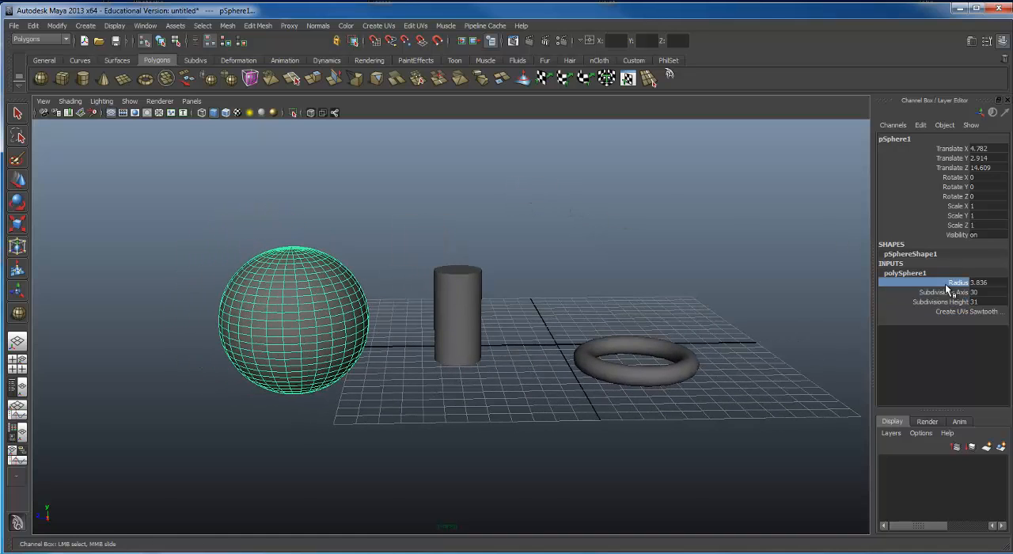
left_click(945, 292)
middle_click_drag(803, 284, 588, 267)
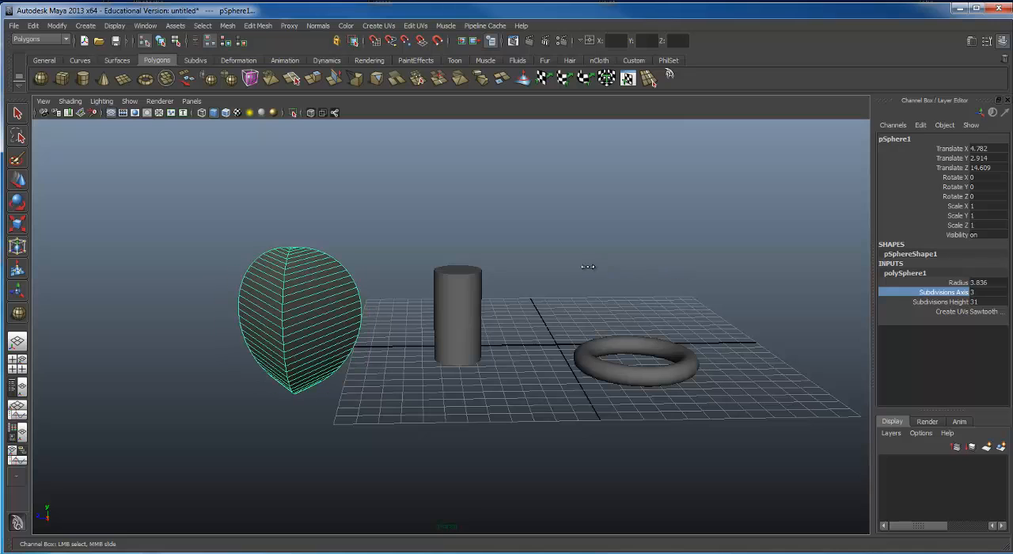
middle_click_drag(648, 259, 714, 277)
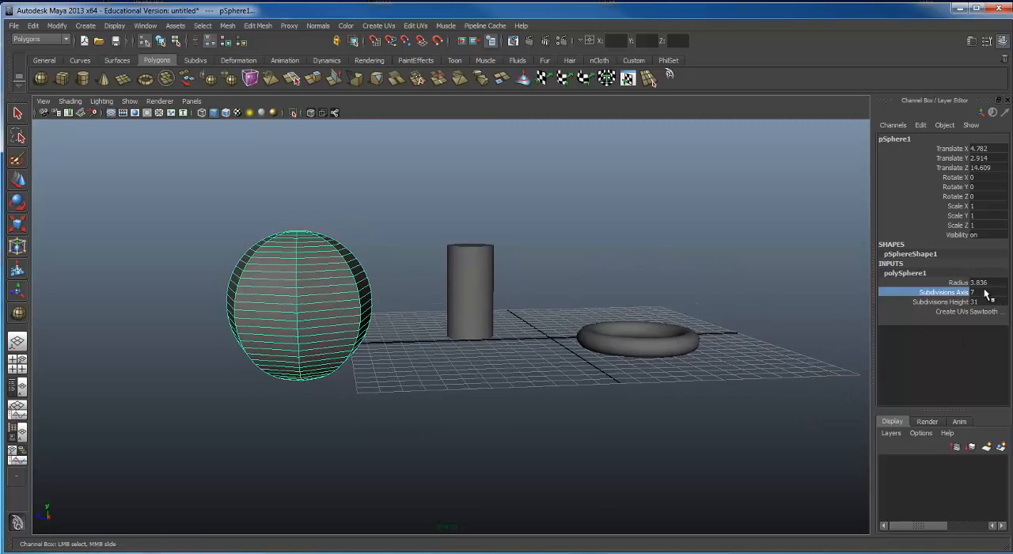
left_click_drag(465, 258, 445, 243, "alt")
middle_click_drag(445, 243, 449, 256, "alt")
left_click_drag(449, 256, 466, 265, "alt")
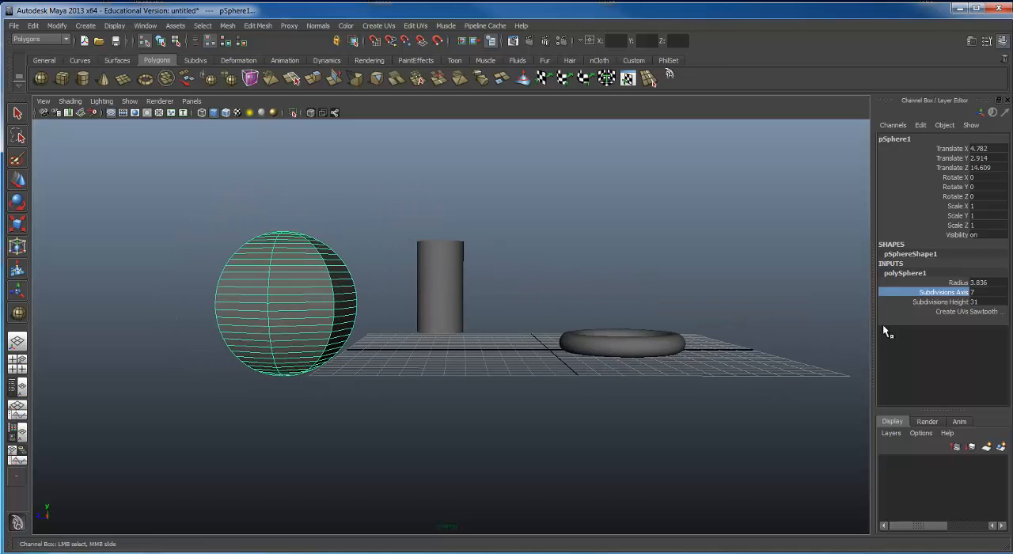
Step: Reduce the sphere's height subdivisions to 3
left_click(927, 302)
middle_click_drag(642, 294, 407, 265)
left_click_drag(408, 265, 464, 248, "alt")
Step: Scale the low-poly sphere along Y to about 0.148, flattening it into a disc
key("r")
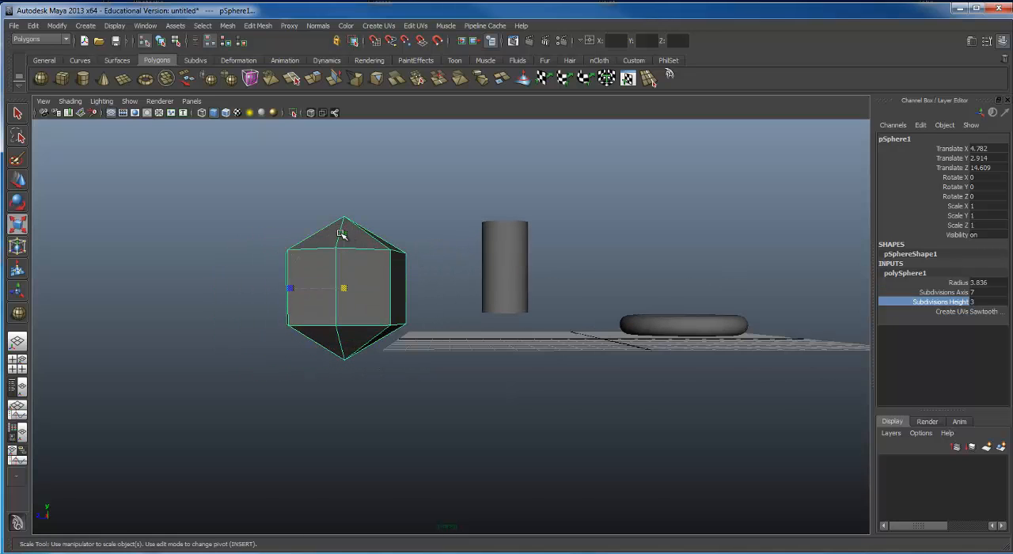
left_click_drag(345, 235, 343, 283)
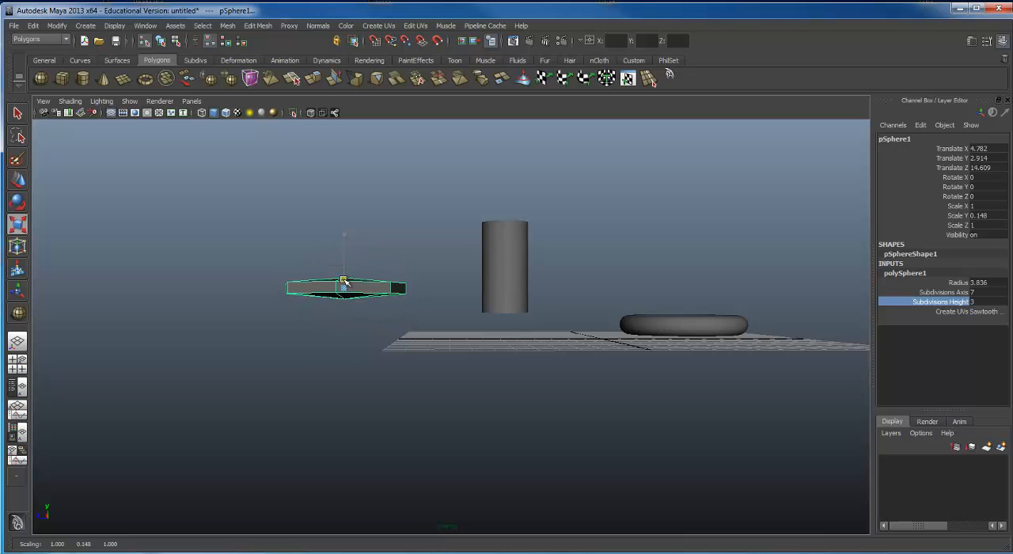
left_click_drag(378, 232, 396, 258, "alt")
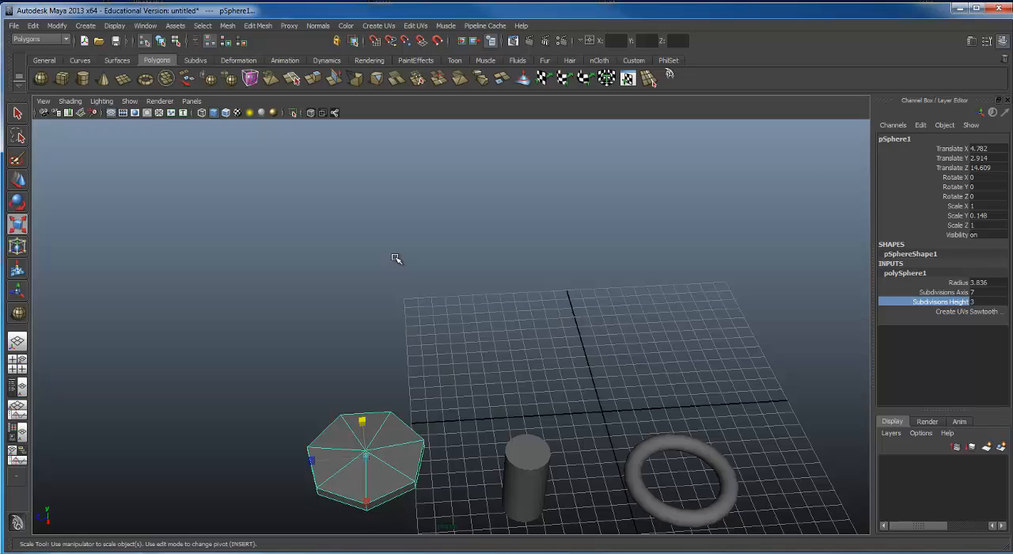
left_click_drag(717, 269, 622, 235, "alt")
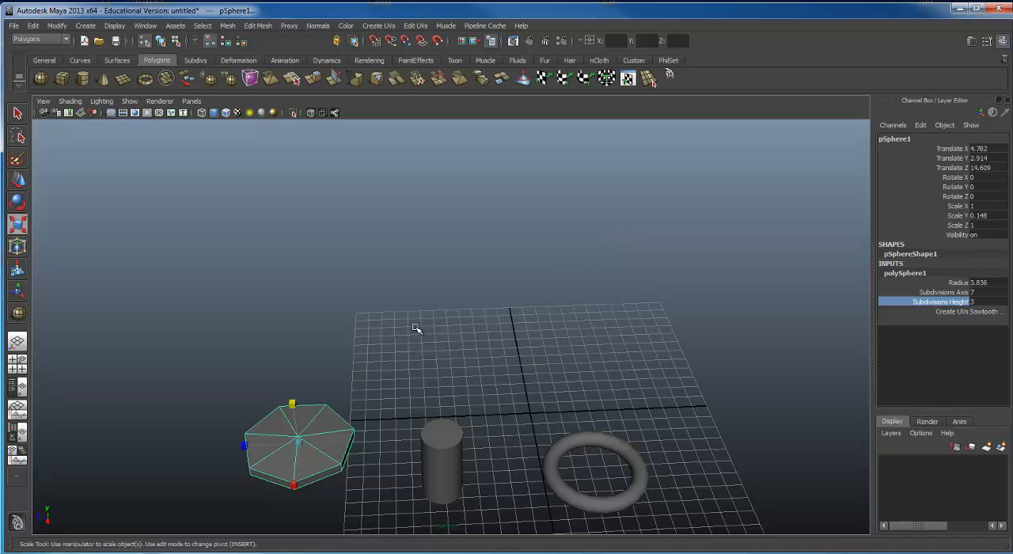
Step: Switch to component selection and select the flattened sphere's upper vertices, using wireframe display temporarily to see the hidden ones
left_click_drag(303, 467, 251, 382, "alt")
scroll(229, 340, "up", 4)
middle_click_drag(228, 339, 341, 320, "alt")
left_click_drag(341, 321, 326, 150, "alt")
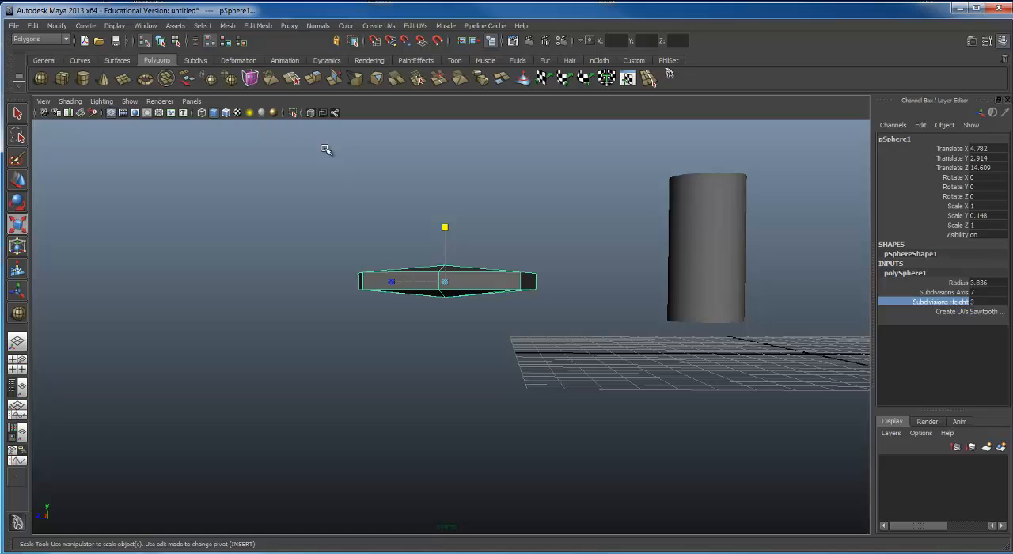
left_click(179, 43)
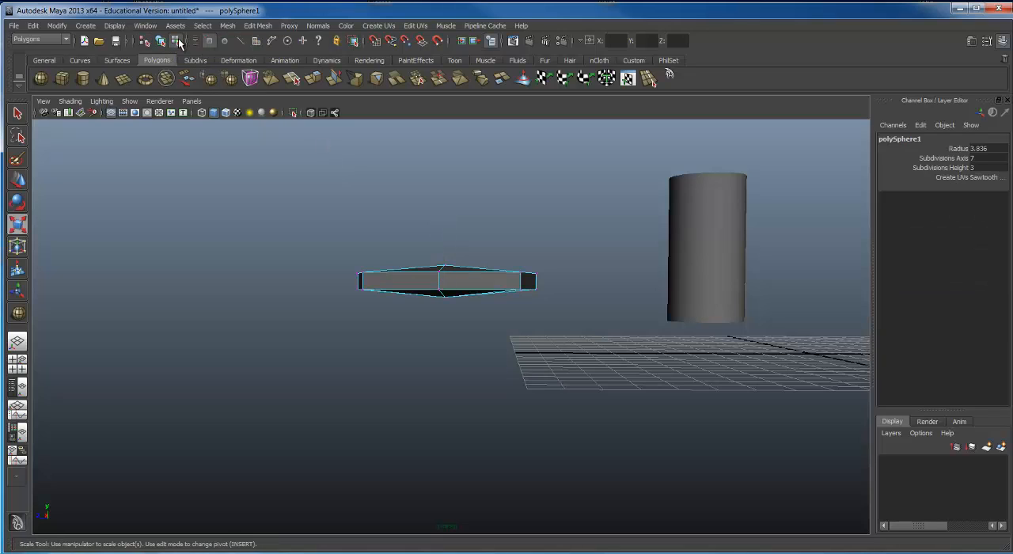
left_click_drag(434, 268, 404, 272, "alt")
right_click_drag(404, 271, 486, 268, "alt")
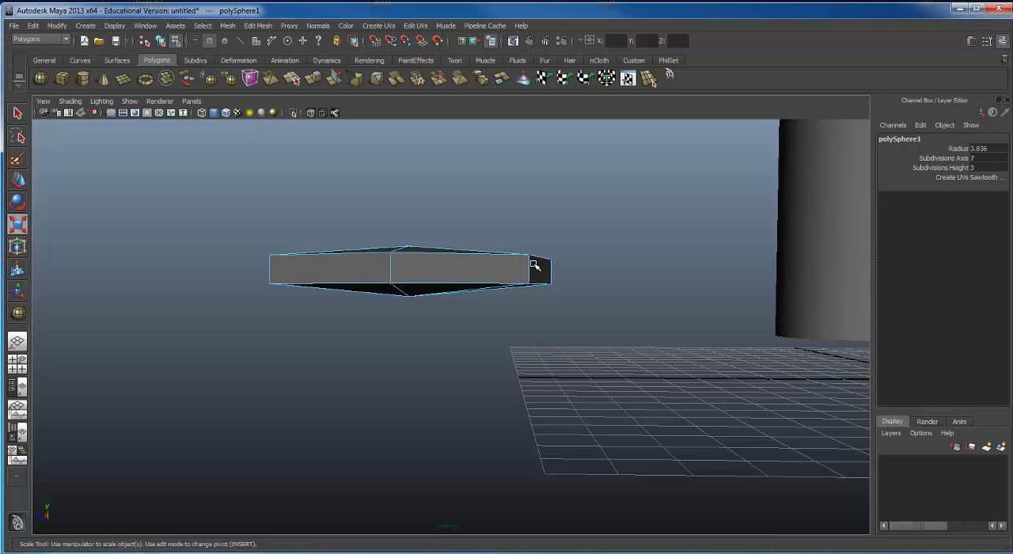
key("4")
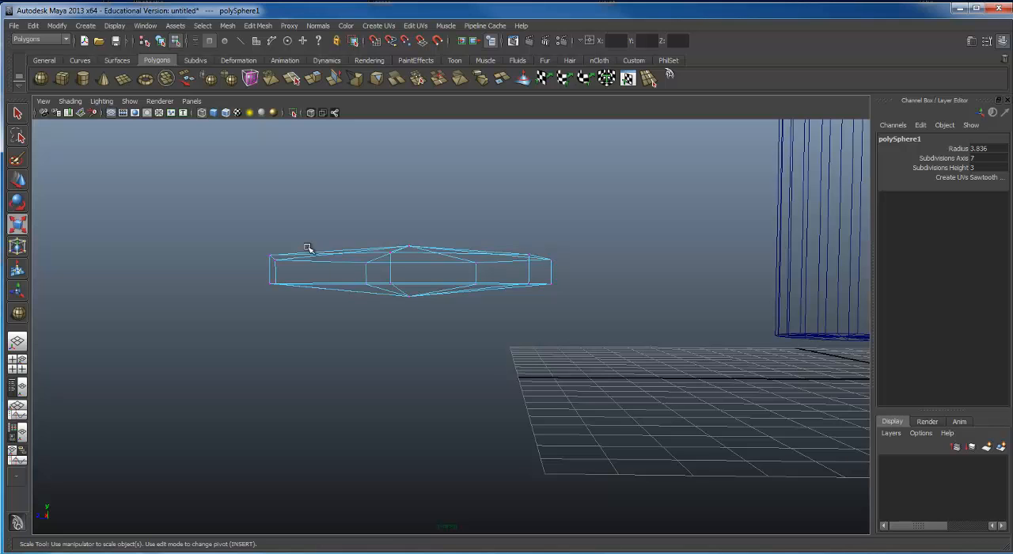
mouse_move(391, 237)
left_mouse_down("alt")
mouse_move(409, 229)
mouse_move(398, 221)
left_mouse_up("alt")
left_click_drag(328, 252, 534, 269)
key("5")
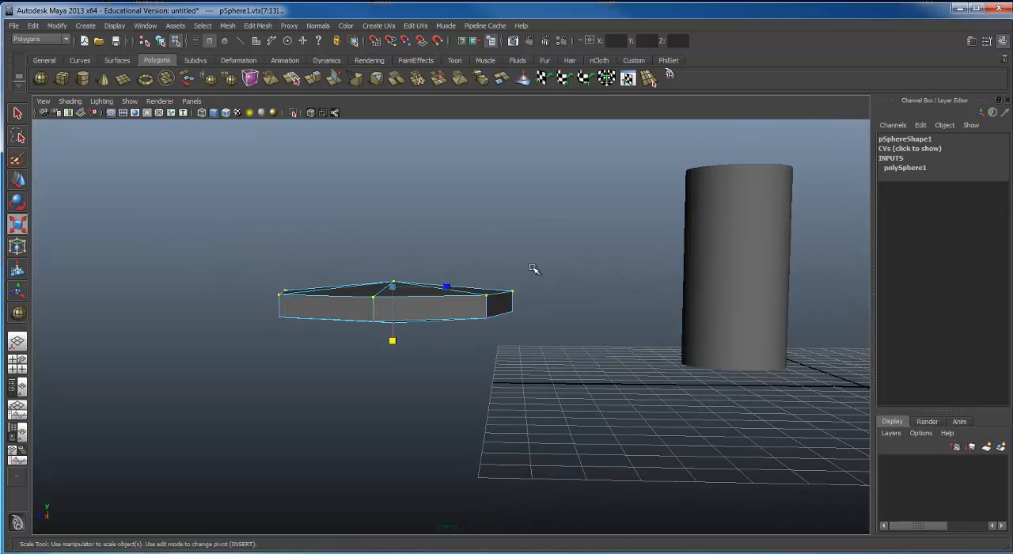
Step: Move the selected upper vertices up along Y to stretch the disc into a tall prism
key("w")
left_click_drag(394, 247, 372, 125)
left_click_drag(402, 267, 323, 306, "alt")
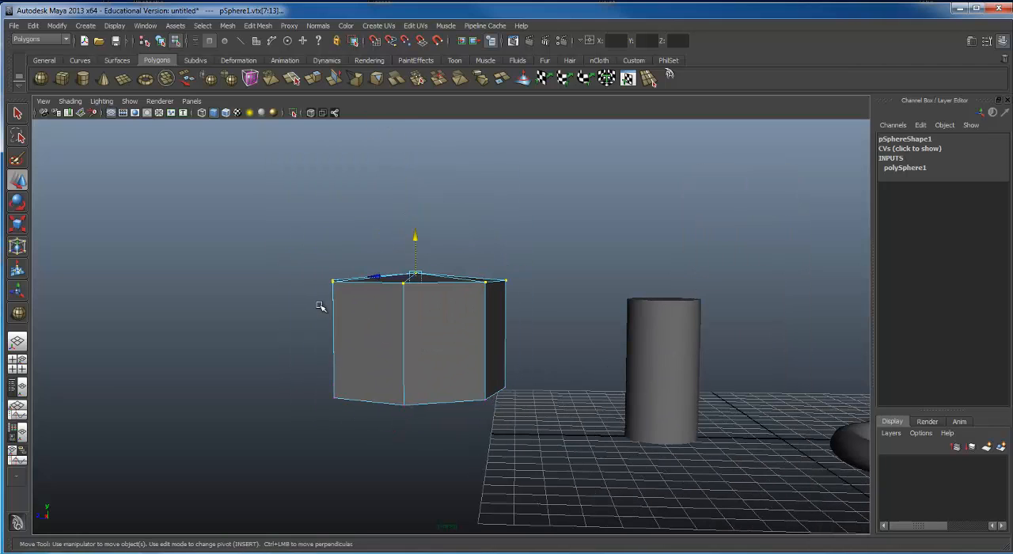
Step: Try scaling the prism's upper vertices uniformly outward into a wide flare, and undo the scaling
key("r")
left_click_drag(414, 277, 826, 315)
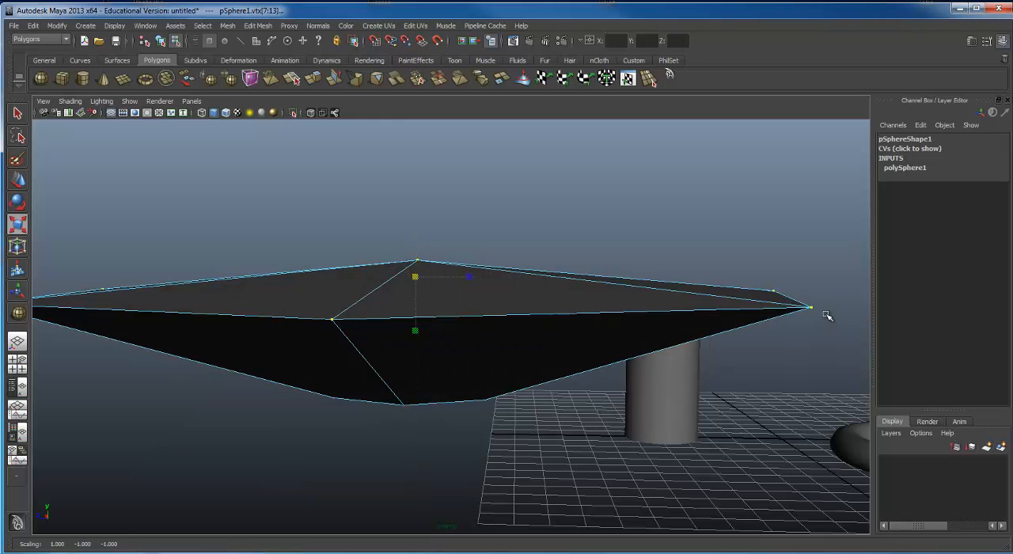
key("ctrl+z")
Step: Return to object selection mode and select the cylinder
left_click_drag(723, 355, 467, 305, "alt")
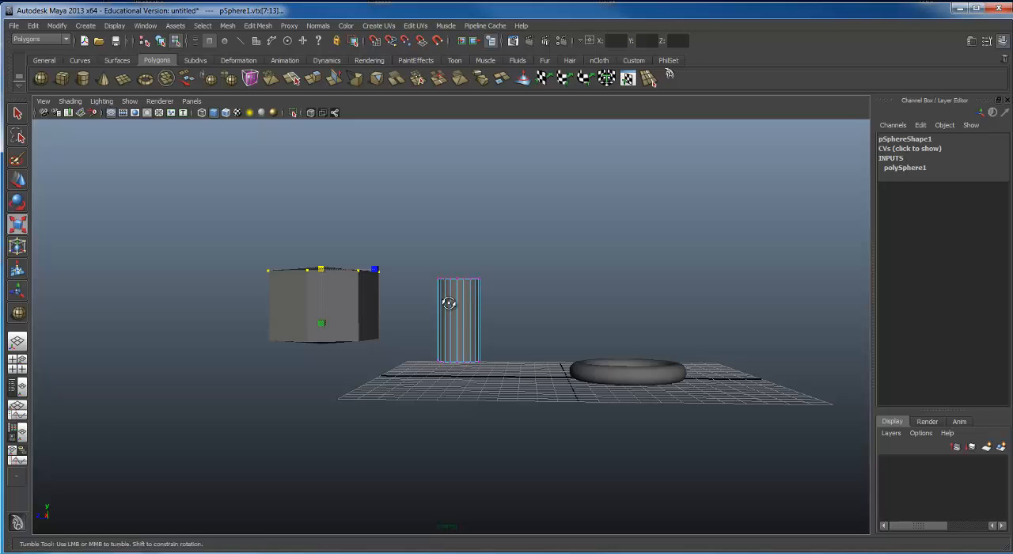
right_click_drag(465, 306, 590, 329, "alt")
left_click_drag(590, 328, 545, 265, "alt")
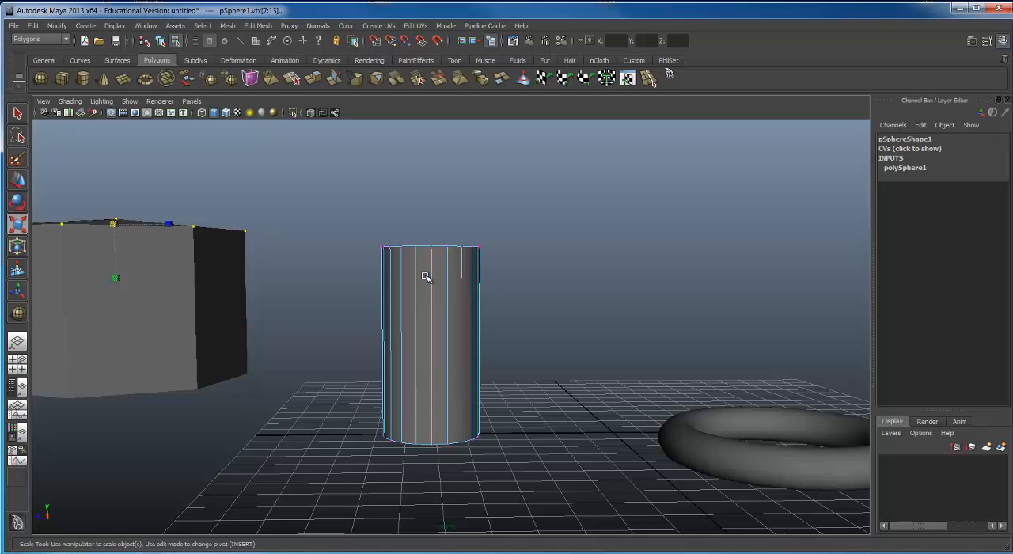
left_click(161, 41)
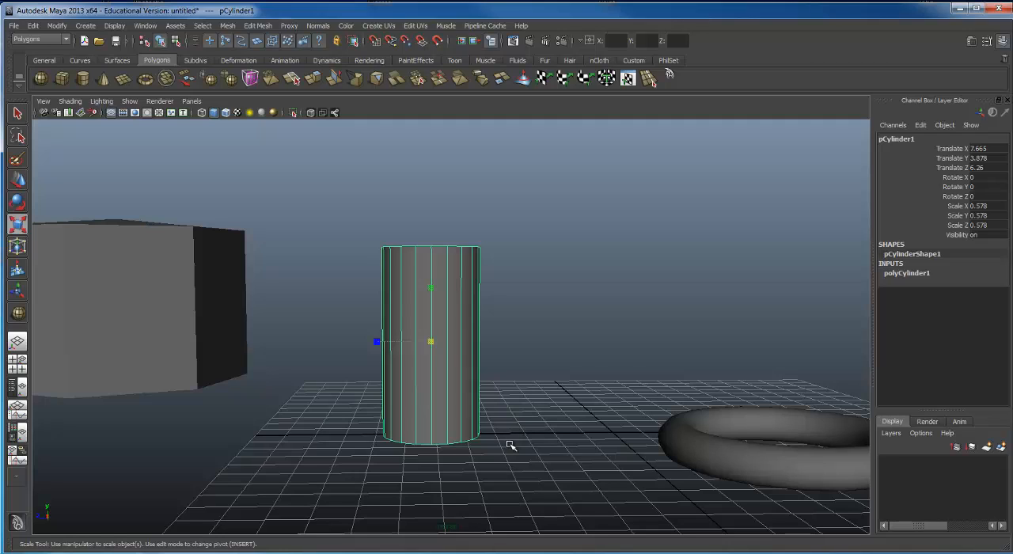
Step: Expand the cylinder's polyCylinder1 creation inputs and set its height subdivisions to 5
left_click(900, 277)
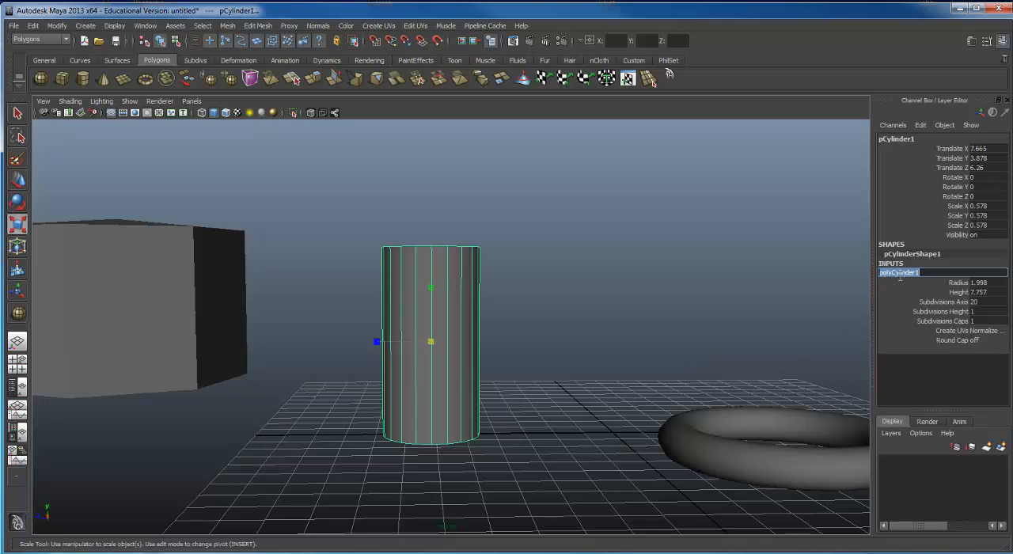
left_click(953, 301)
left_click(950, 311)
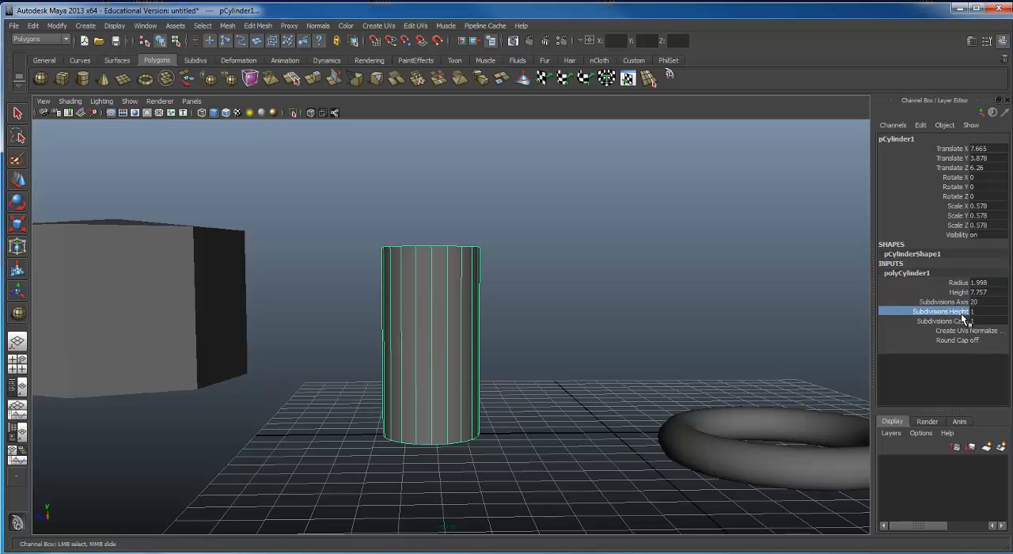
left_click(987, 311)
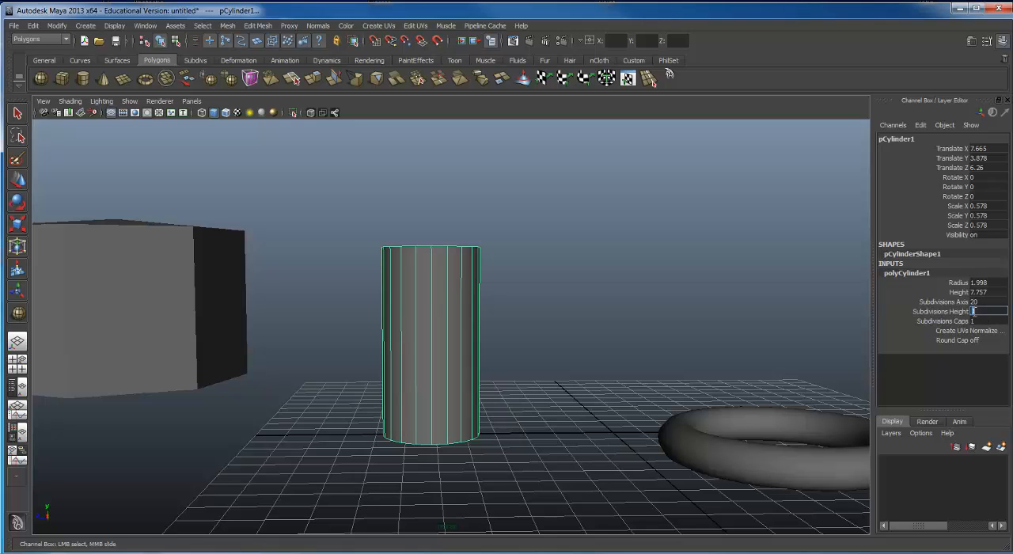
type("5")
key("Return")
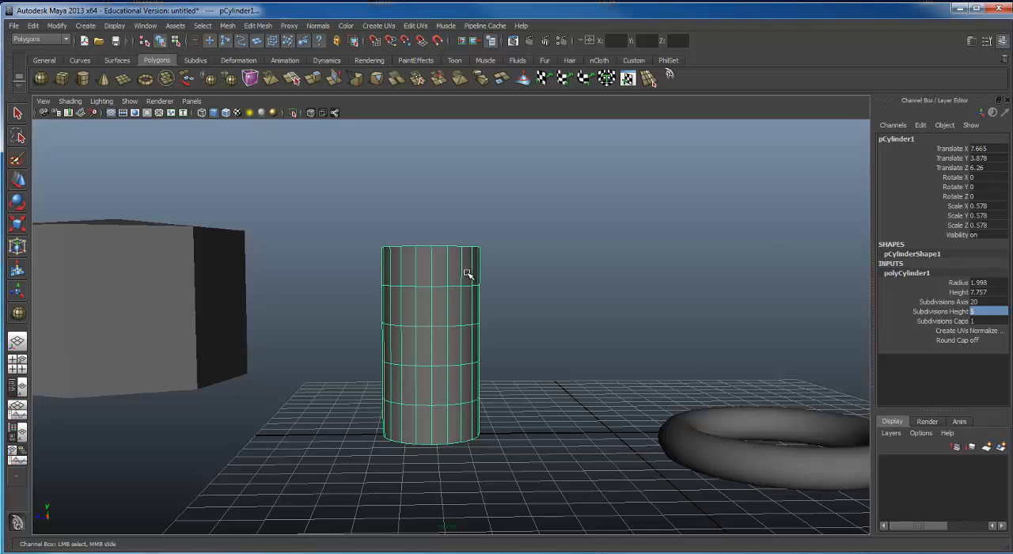
Step: Undo the cylinder's height subdivision change and move its top ring of vertices down to shorten it
middle_click_drag(466, 274, 464, 274)
mouse_move(464, 274)
left_mouse_down("alt")
mouse_move(435, 258)
mouse_move(482, 262)
mouse_move(465, 256)
left_mouse_up("alt")
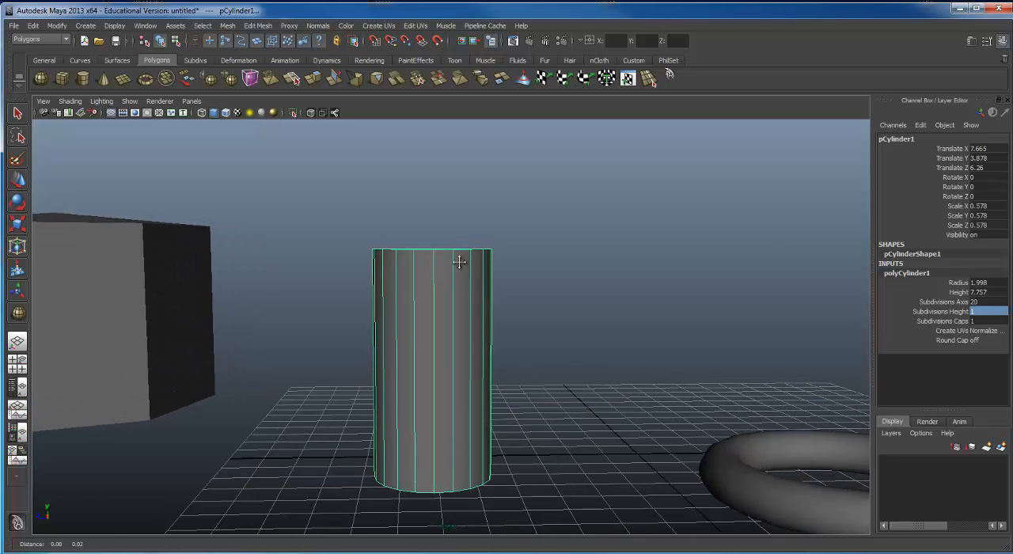
right_click_drag(416, 267, 417, 267)
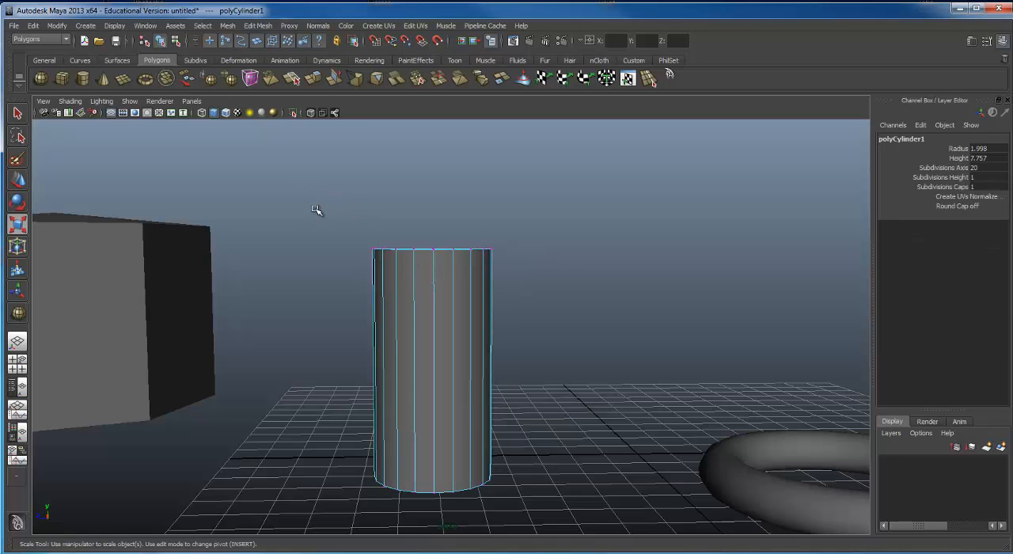
left_click_drag(317, 210, 566, 306)
key("w")
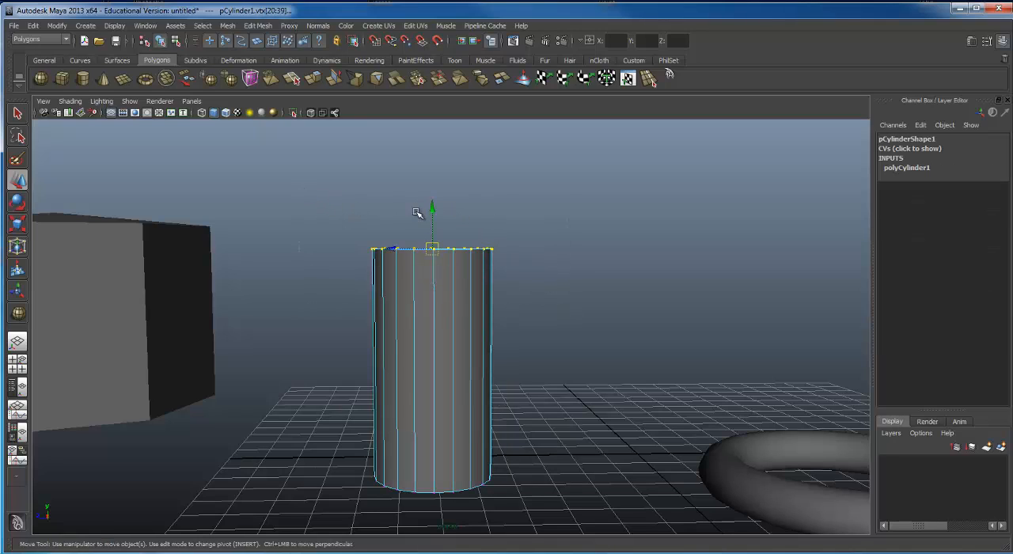
left_click_drag(431, 207, 511, 296)
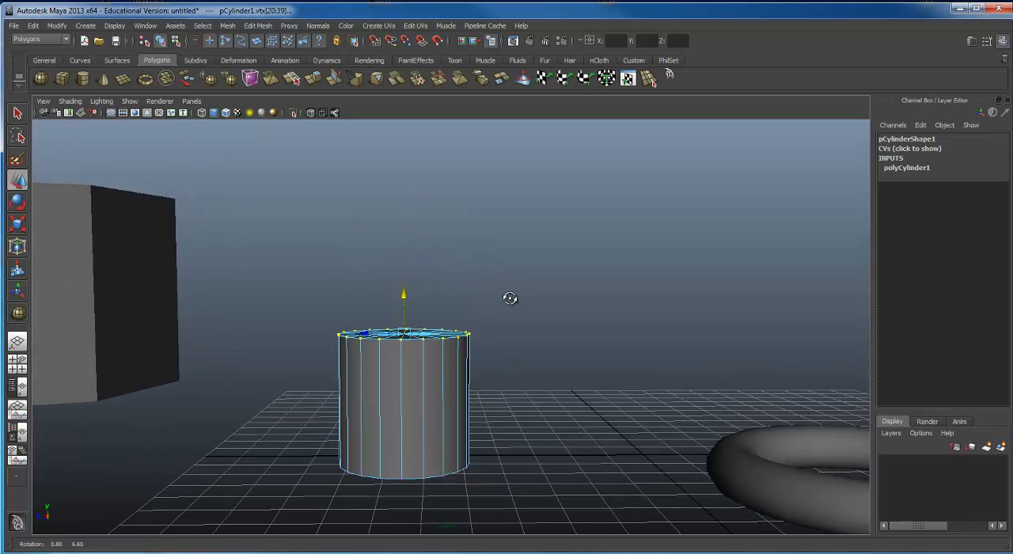
Step: Return to object selection mode, expand the shortened cylinder's polyCylinder1 inputs and set its height subdivisions to 5
left_click(175, 41)
left_click(161, 41)
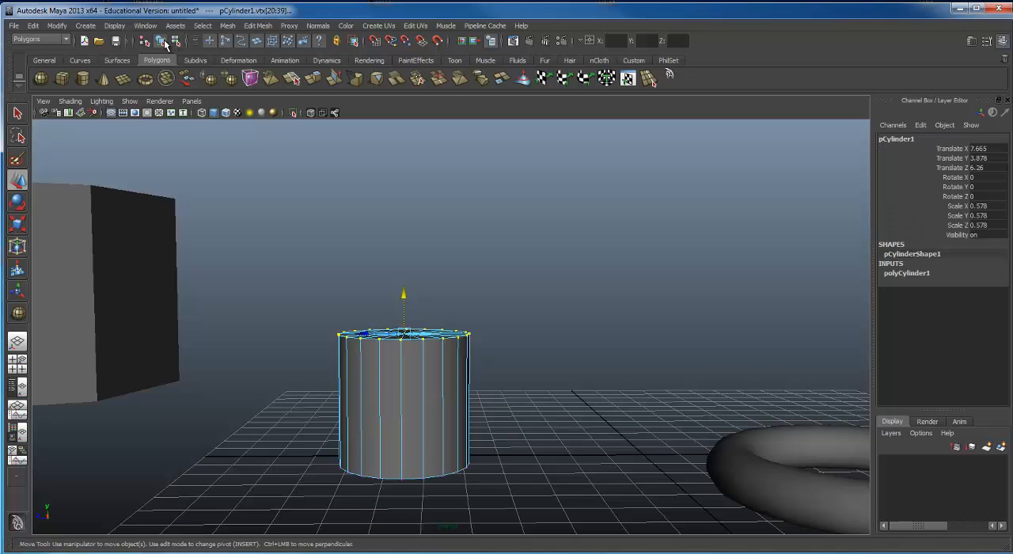
left_click(910, 273)
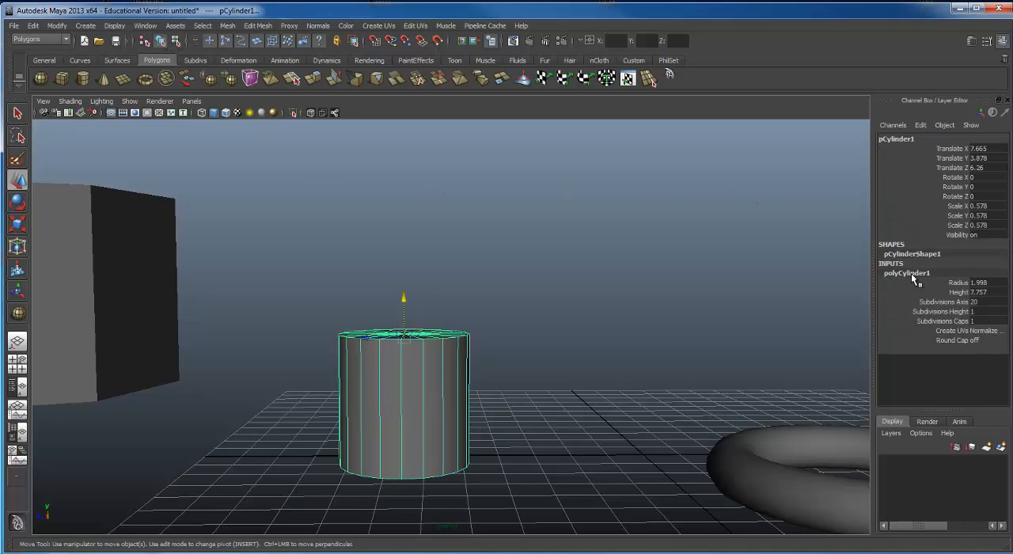
left_click(937, 311)
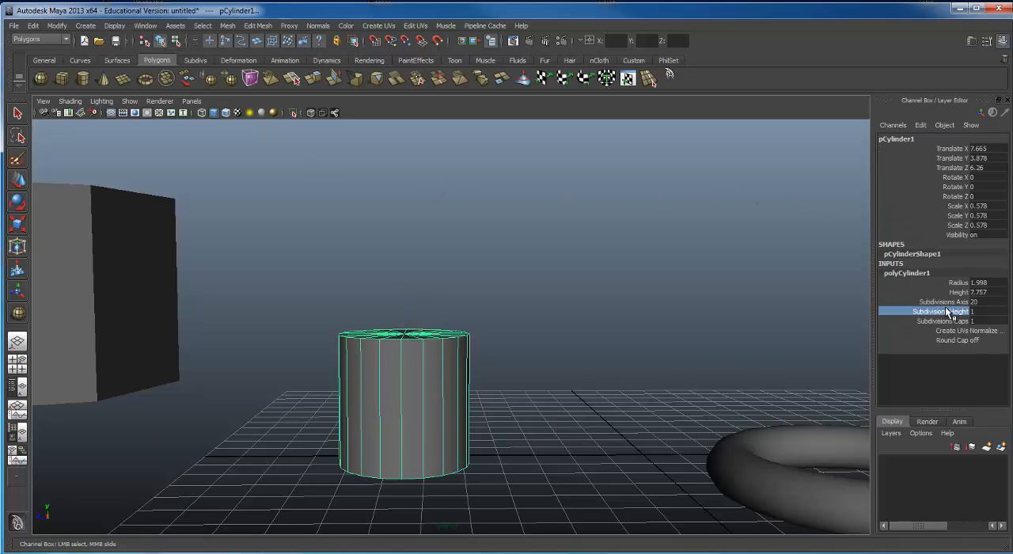
left_click(985, 312)
type("5")
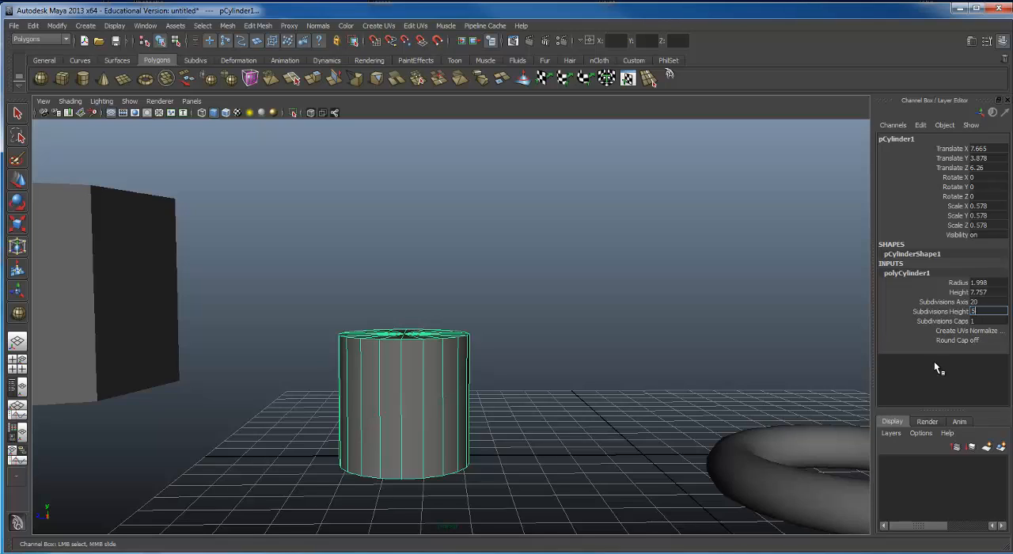
key("Return")
scroll(712, 360, "down", 3)
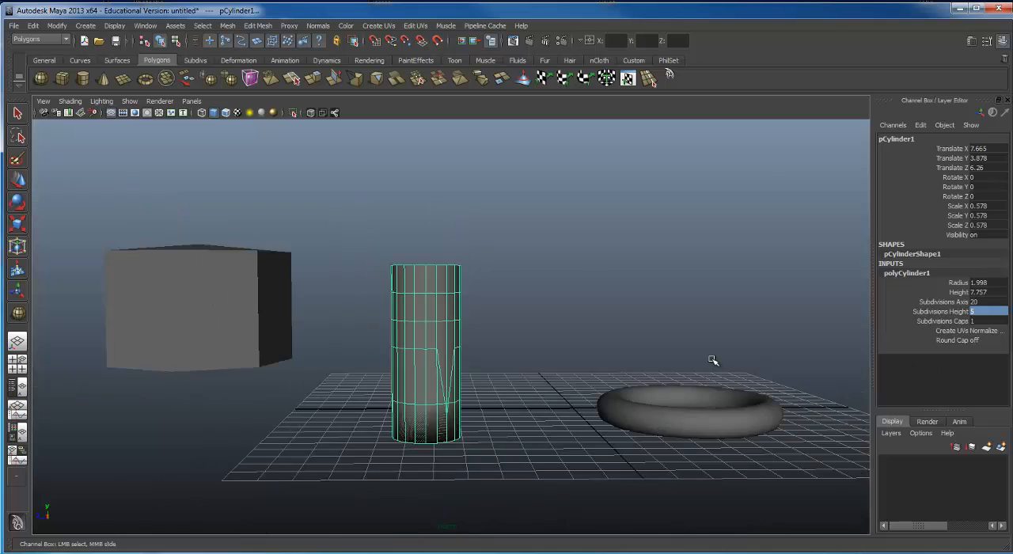
scroll(712, 360, "up", 2)
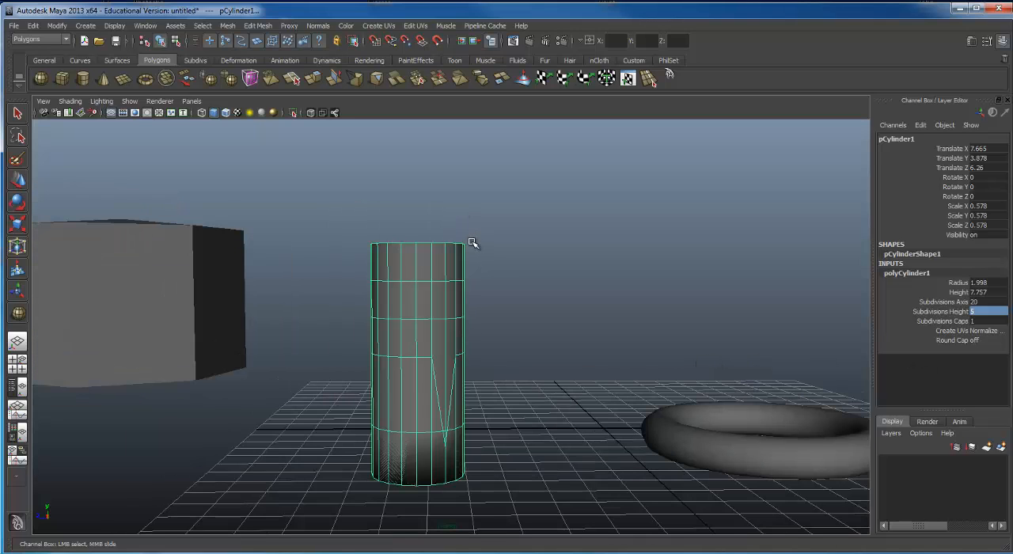
Step: Undo the cylinder's height subdivision change and the lowering of its top vertex ring
key("ctrl+z")
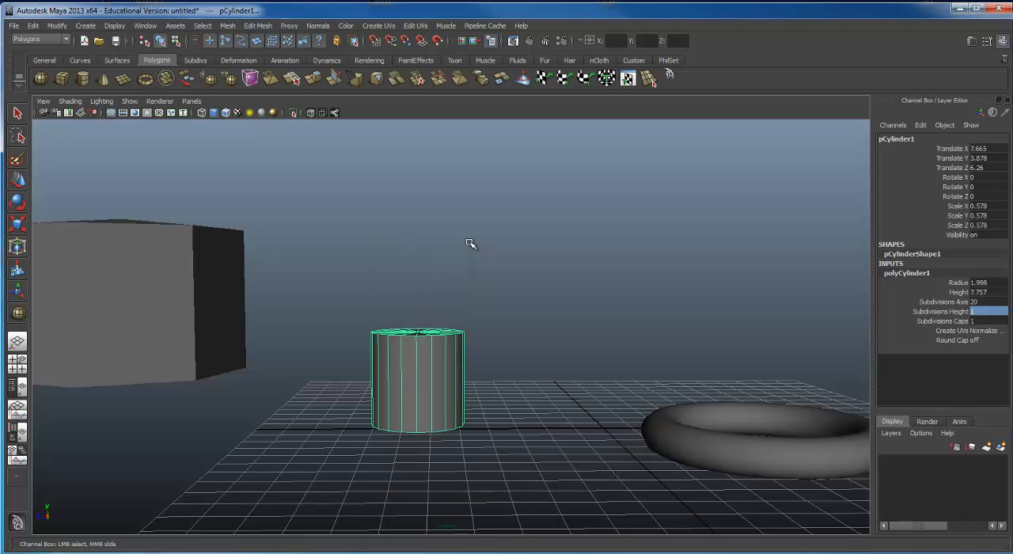
key("ctrl+z")
key("ctrl+z")
key("ctrl+z")
key("ctrl+z")
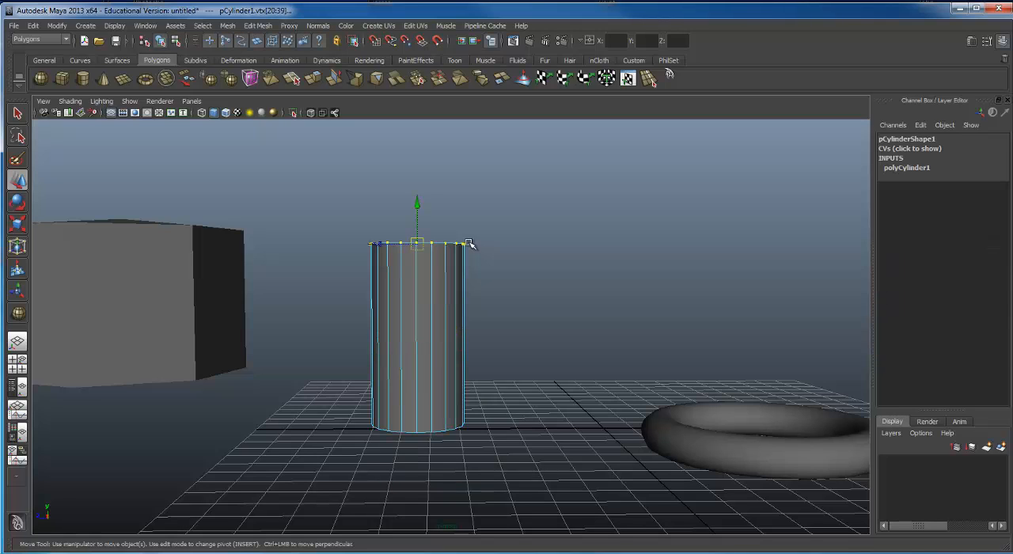
Step: Reselect the cylinder in object mode and set the height subdivisions in its polyCylinder1 inputs to 5
left_click(496, 179)
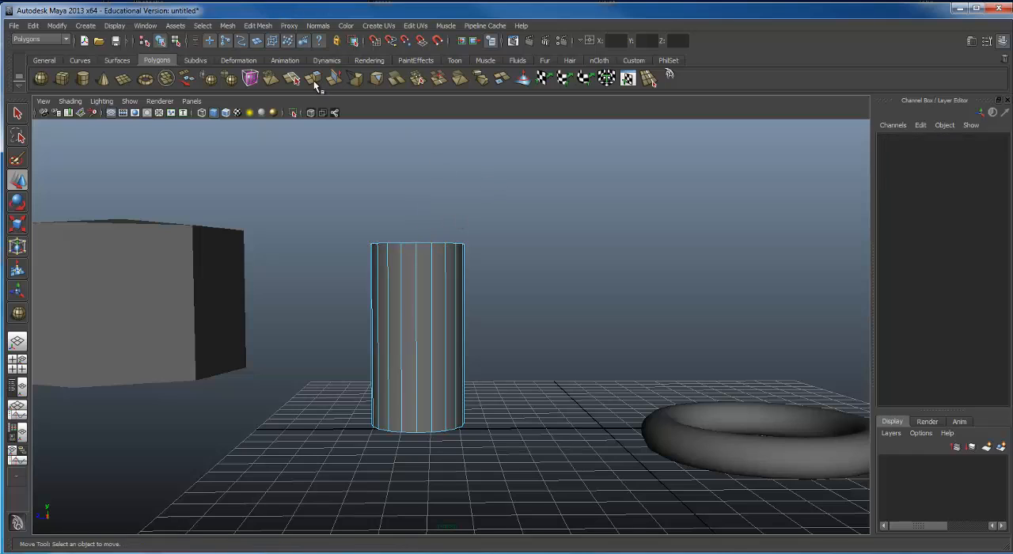
left_click(161, 40)
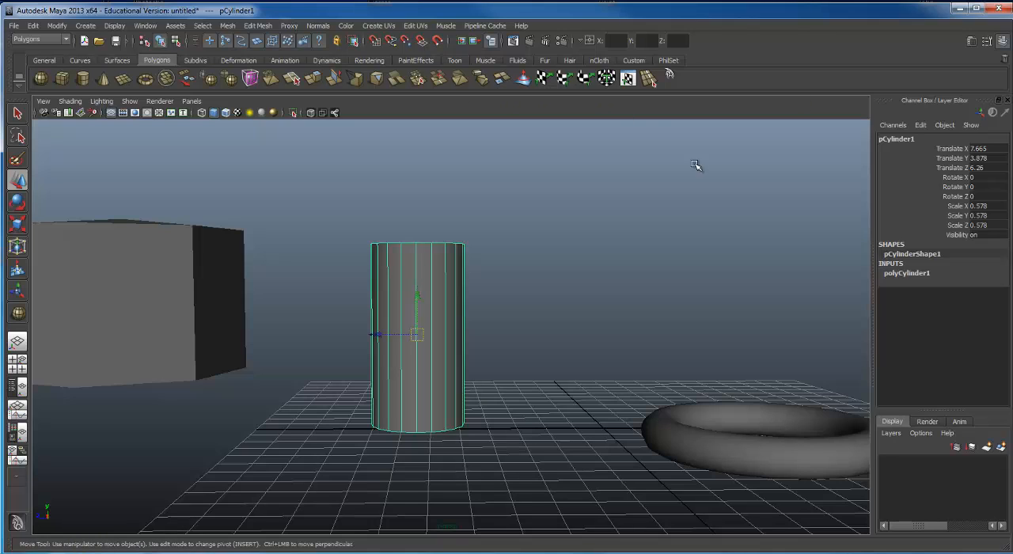
left_click(896, 275)
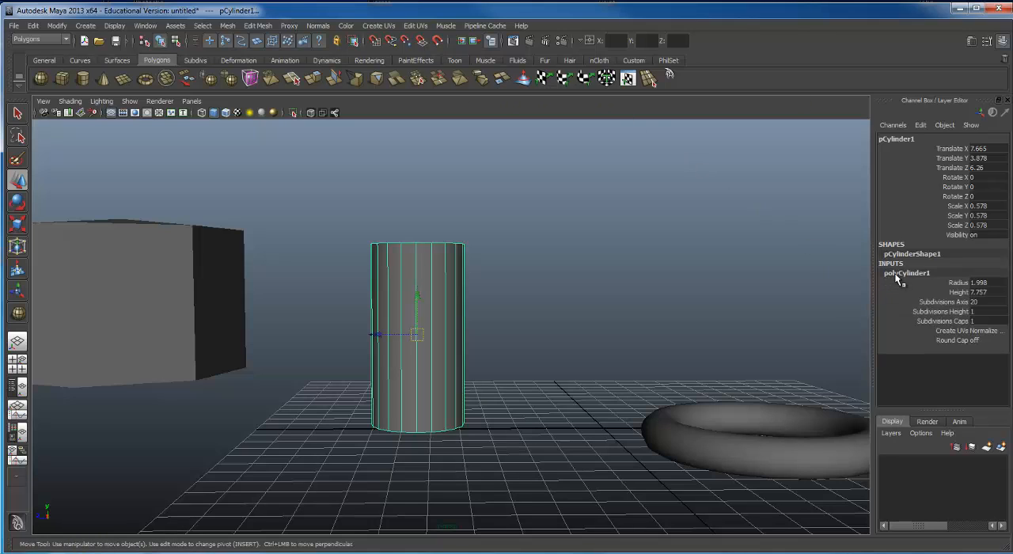
double_click(978, 311)
key("Return")
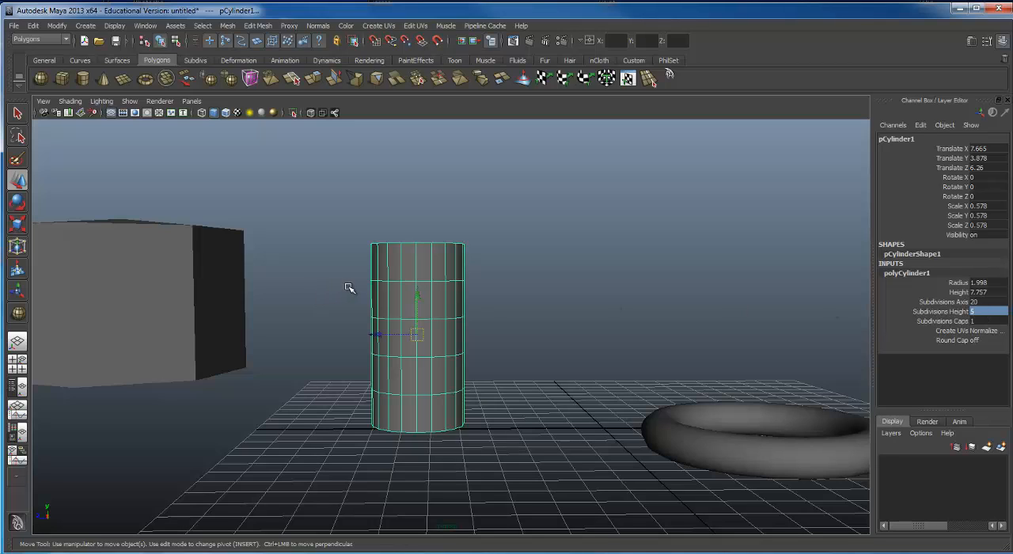
Step: Display the scene in wireframe and, in component mode, select the cylinder's vertex ring just below the top one
mouse_move(296, 316)
right_mouse_down("alt")
mouse_move(400, 302)
mouse_move(425, 287)
right_mouse_up("alt")
middle_click_drag(425, 287, 477, 285, "alt")
key("4")
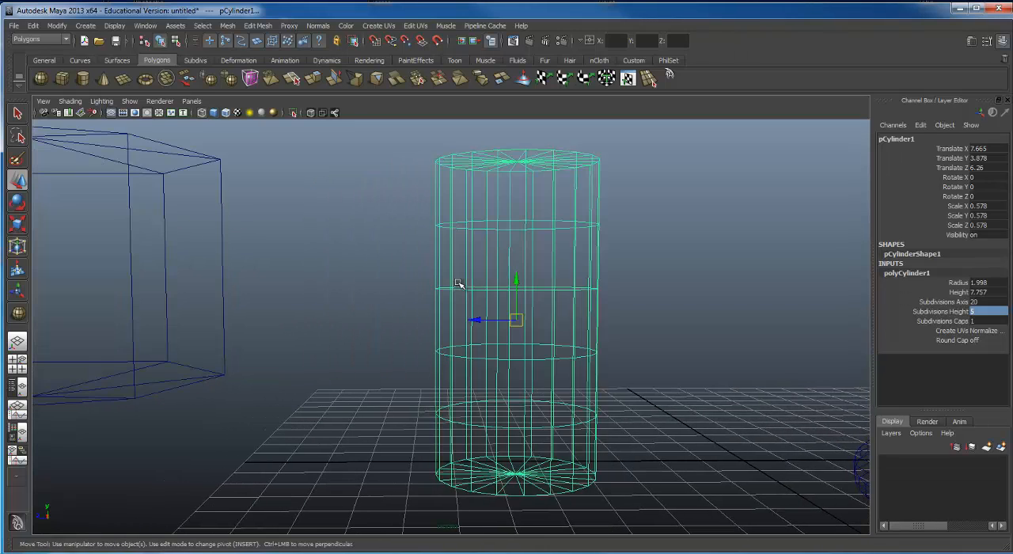
middle_click_drag(538, 249, 459, 270, "alt")
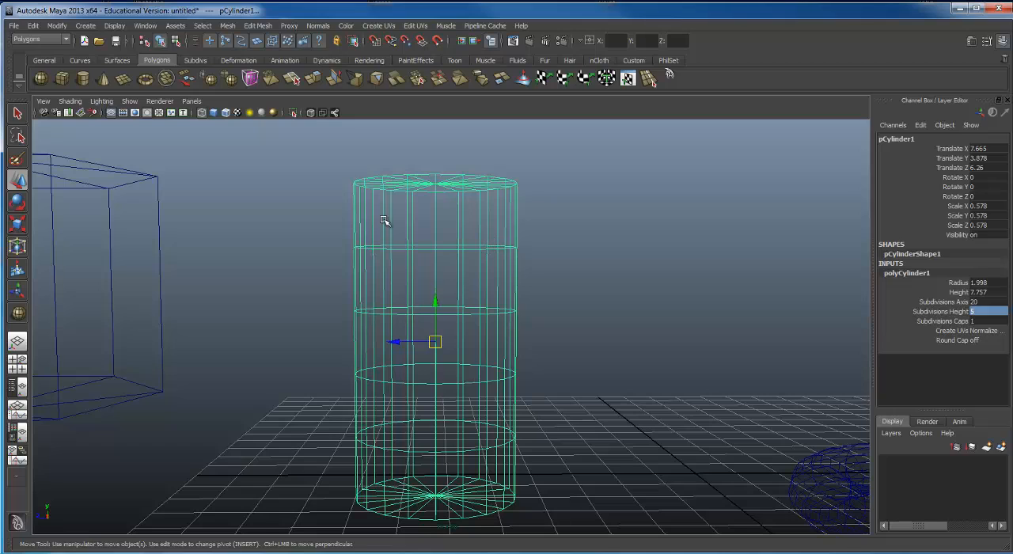
left_click(176, 43)
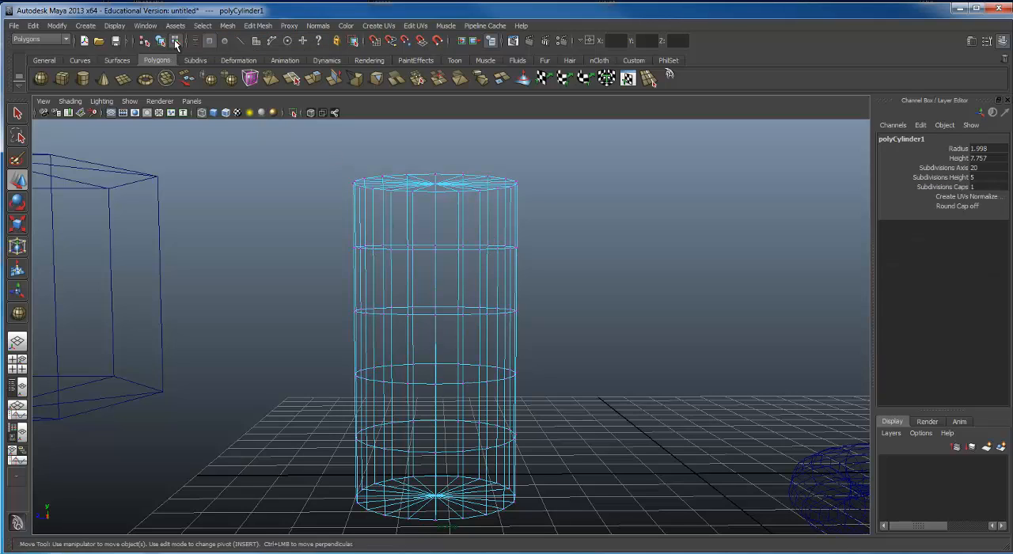
left_click_drag(298, 230, 611, 266)
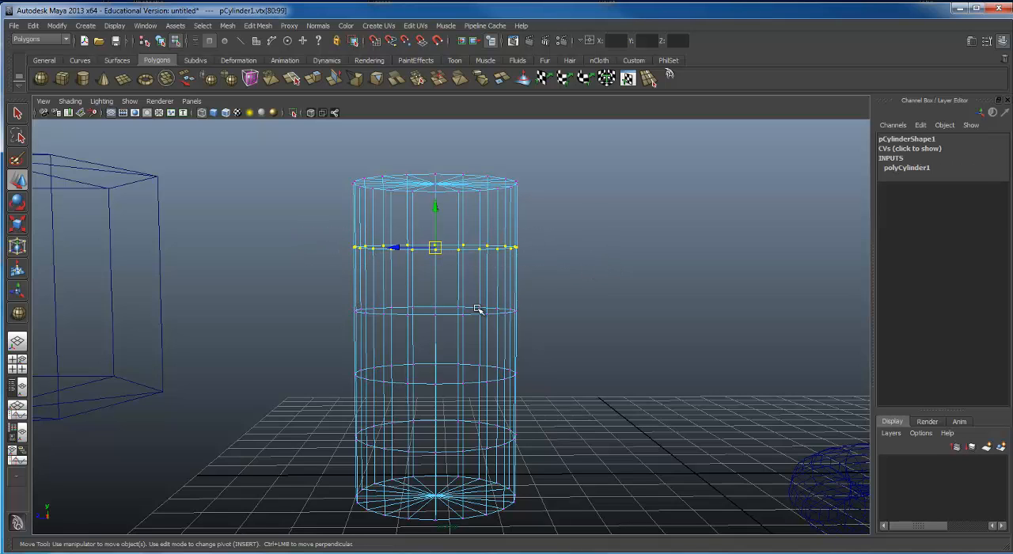
Step: Add the cylinder's fourth vertex ring from the top to the selection and return to shaded display
middle_click_drag(451, 285, 452, 251, "alt")
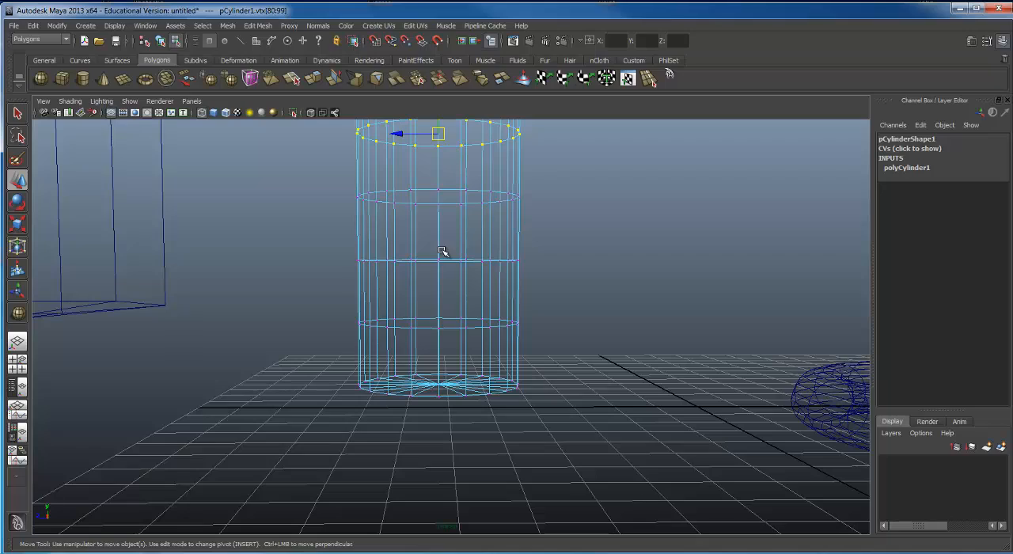
left_click_drag(527, 248, 450, 286, "alt")
right_click_drag(450, 286, 499, 294, "alt")
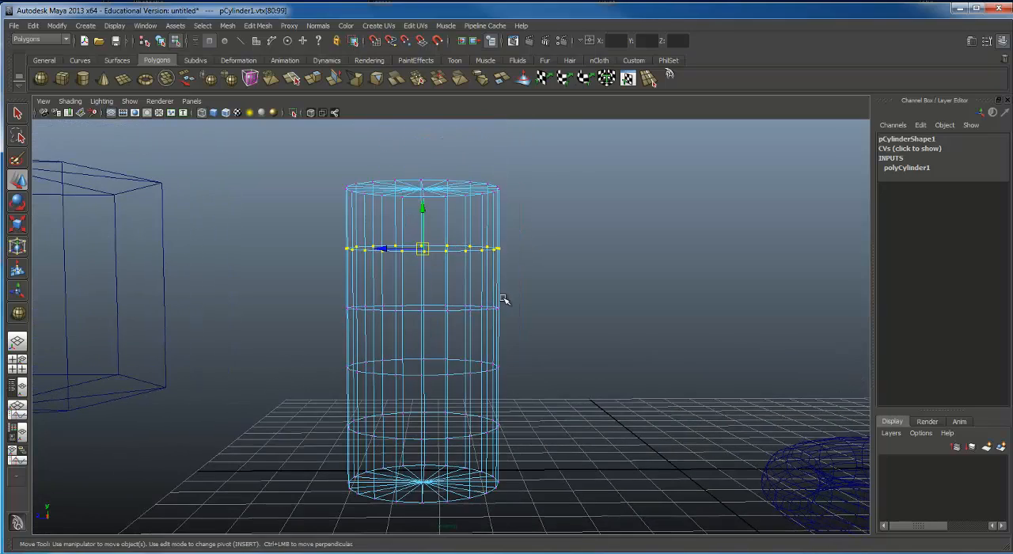
left_click_drag(275, 345, 600, 381)
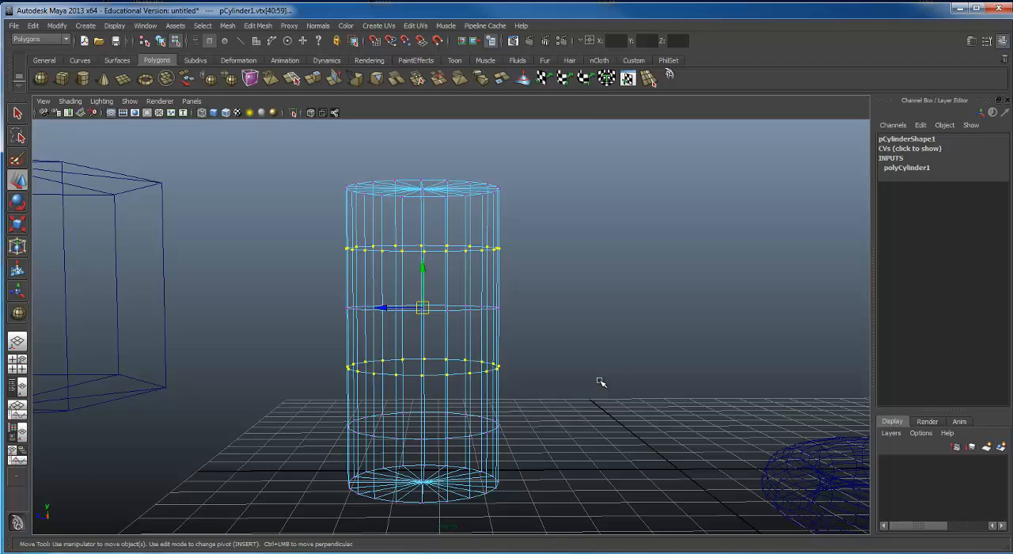
key("5")
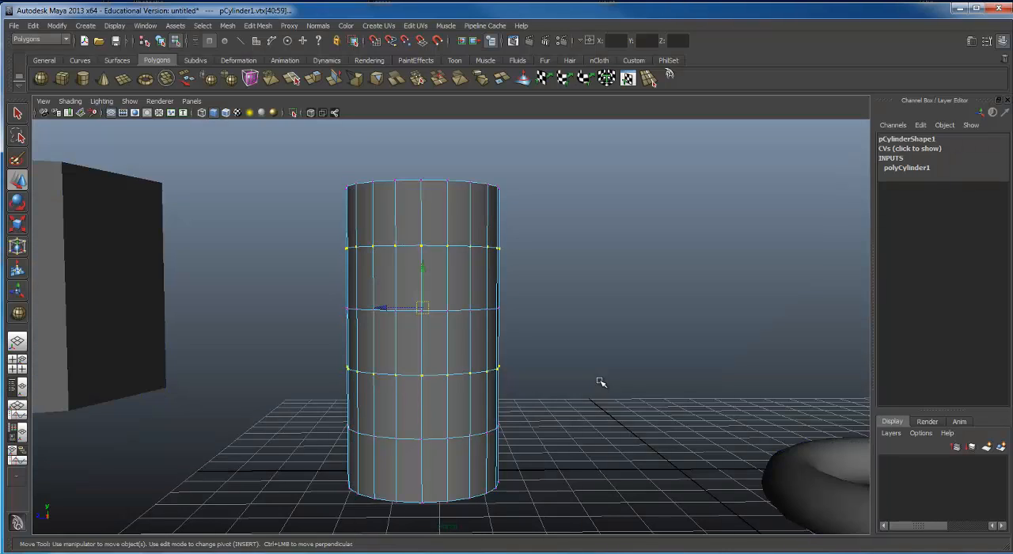
Step: Try moving the two selected vertex rings sideways along the Z axis, and undo the move
key("e")
key("r")
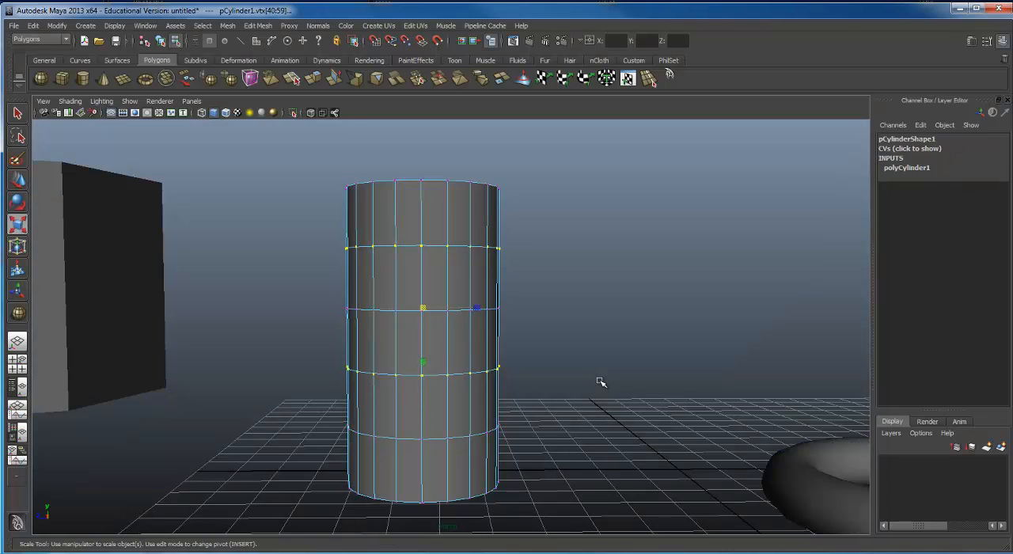
key("w")
left_click_drag(389, 310, 359, 312)
key("ctrl+z")
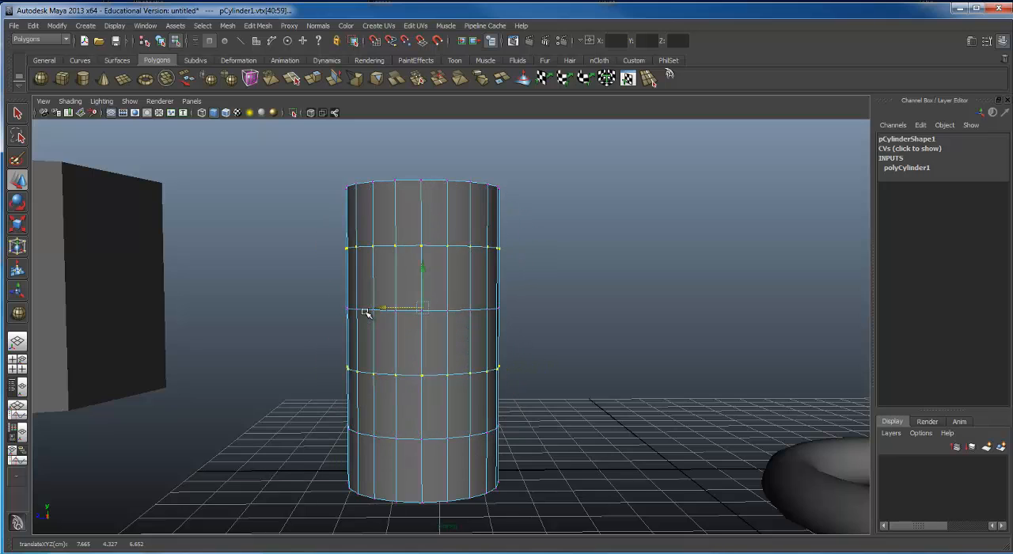
Step: Try rotating the two selected vertex rings so they tilt, and undo the rotation
key("e")
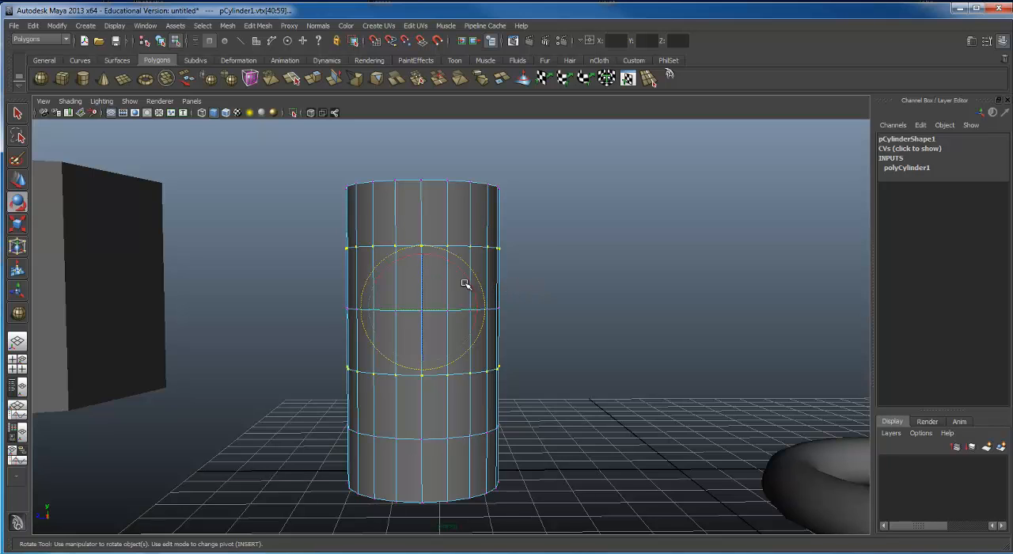
mouse_move(471, 286)
left_mouse_down()
mouse_move(452, 253)
mouse_move(472, 274)
mouse_move(472, 305)
left_mouse_up()
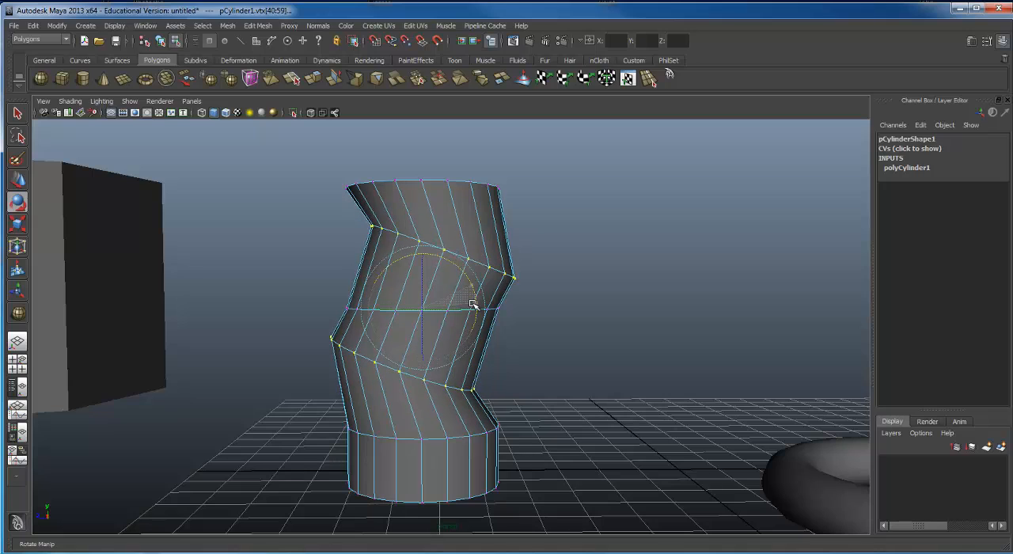
key("ctrl+z")
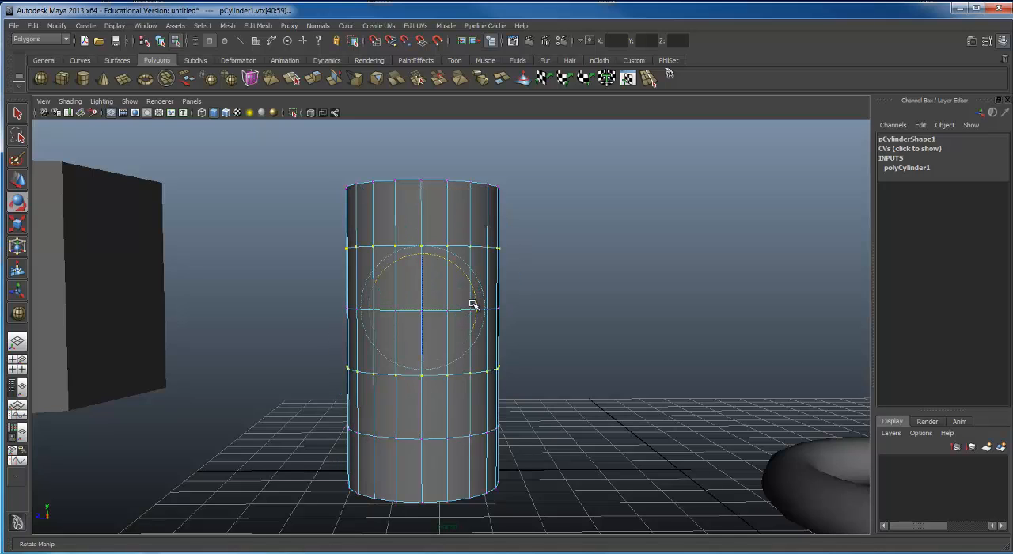
Step: Scale the two selected vertex rings uniformly inward to form narrow waists, and spread them apart vertically
key("r")
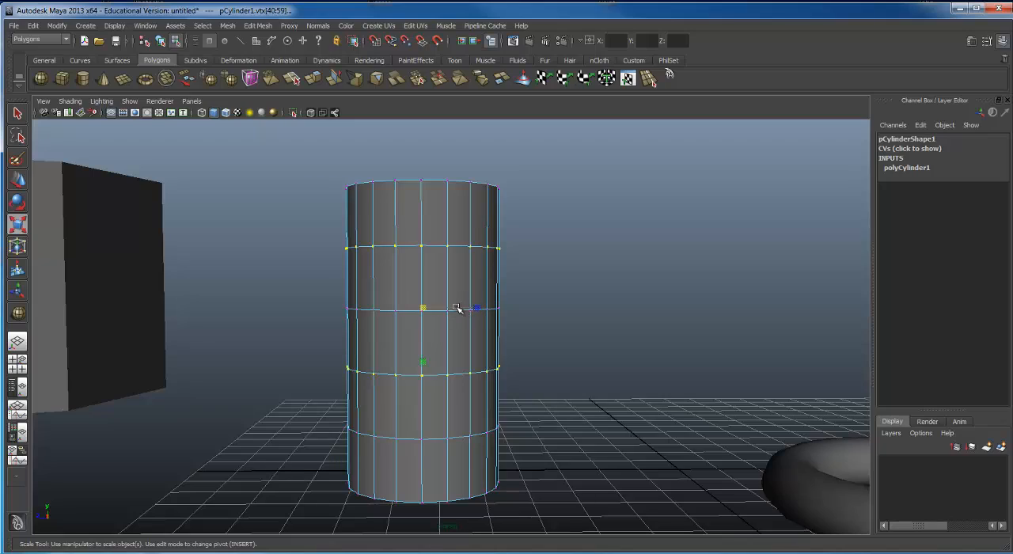
left_click_drag(459, 335, 603, 453, "alt")
left_click_drag(555, 312, 477, 380, "alt")
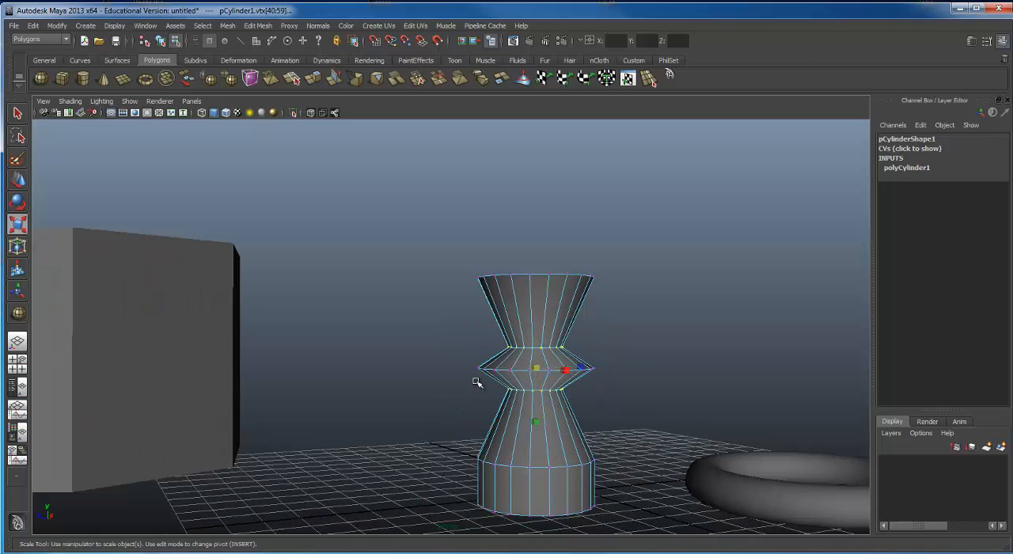
mouse_move(537, 421)
left_mouse_down()
mouse_move(536, 522)
mouse_move(534, 403)
mouse_move(539, 435)
left_mouse_up()
left_click_drag(547, 387, 526, 384, "alt")
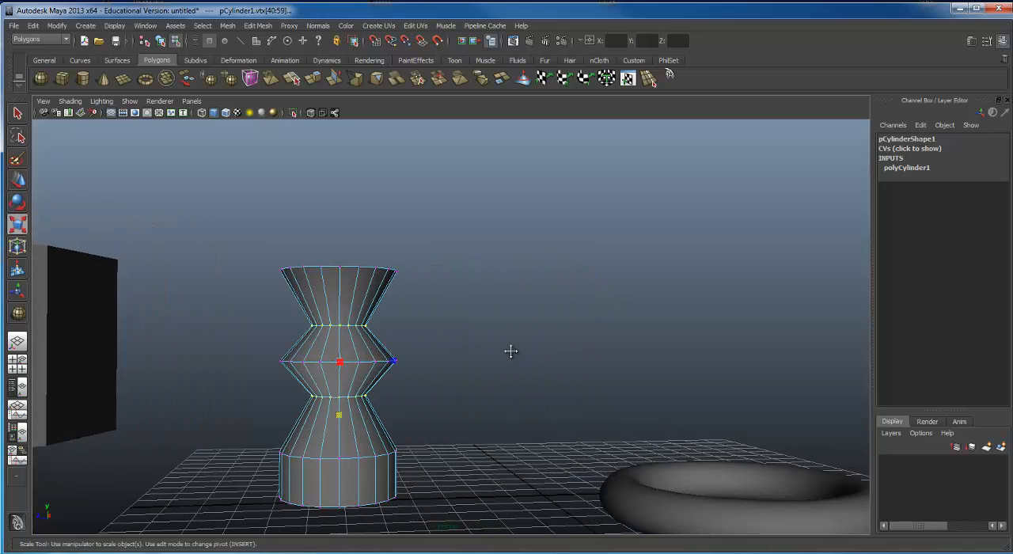
left_click_drag(511, 351, 518, 262, "alt")
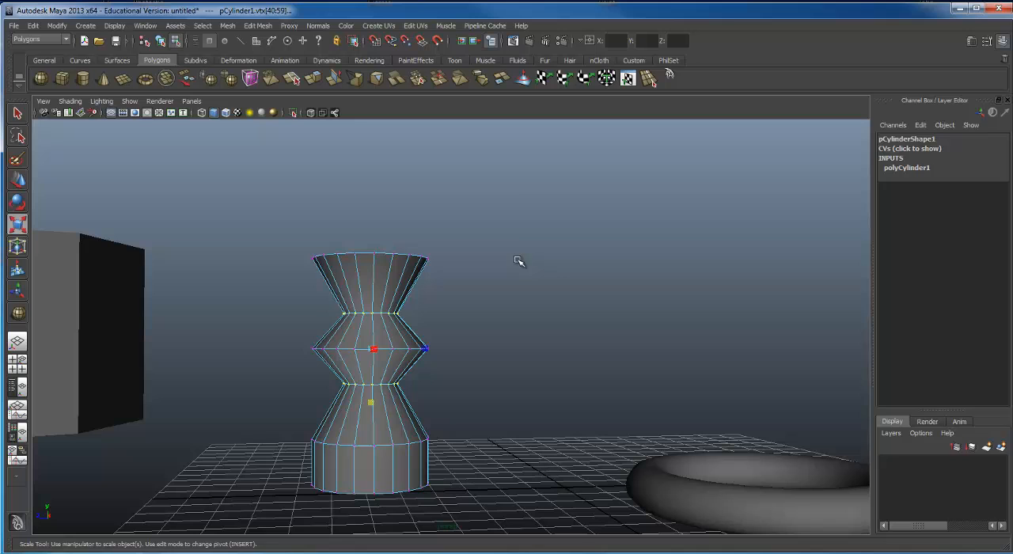
Step: Return to object selection mode, deselect the reshaped cylinder and select the faceted prism
left_click(160, 40)
left_click(542, 400)
left_click_drag(597, 368, 617, 340, "alt")
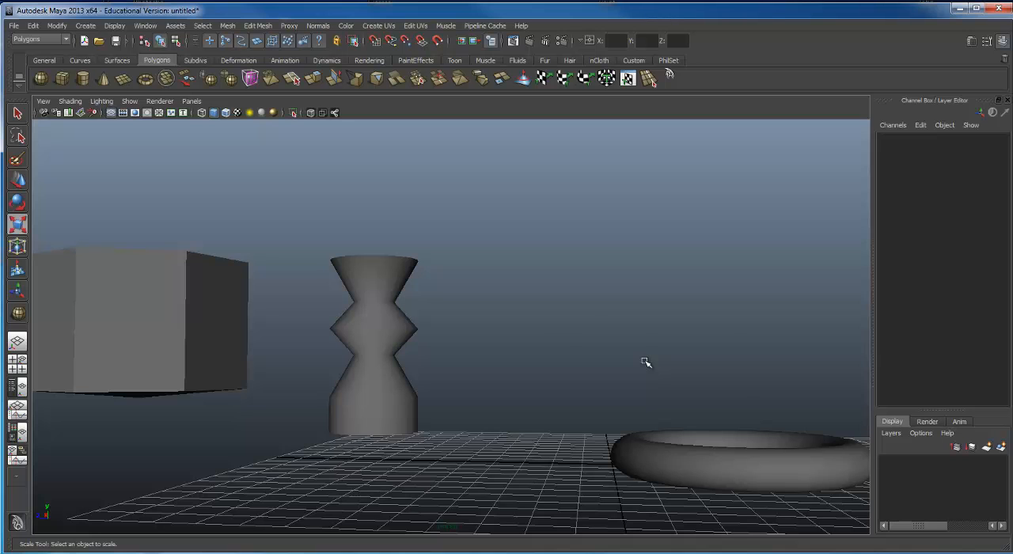
left_click_drag(346, 312, 480, 224, "alt")
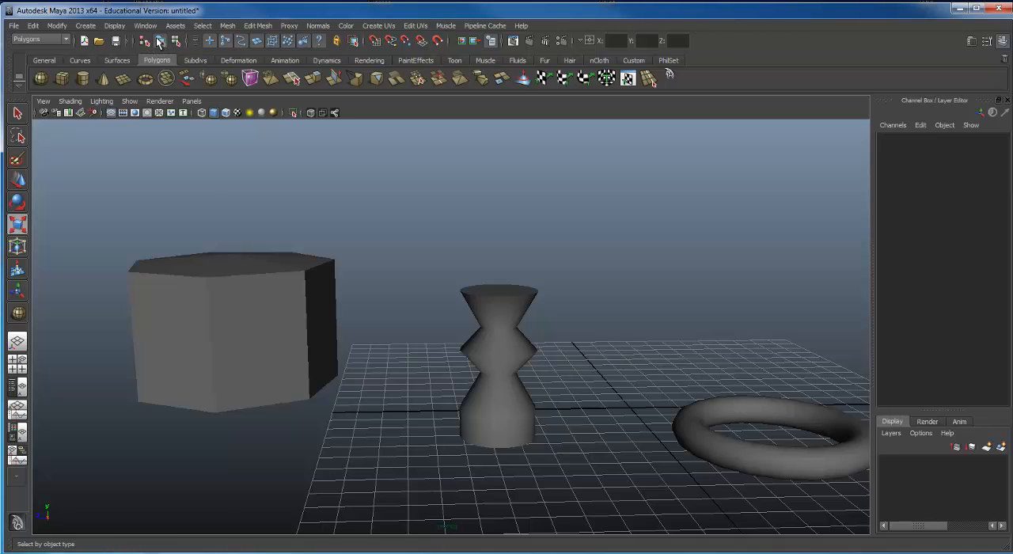
left_click(273, 289)
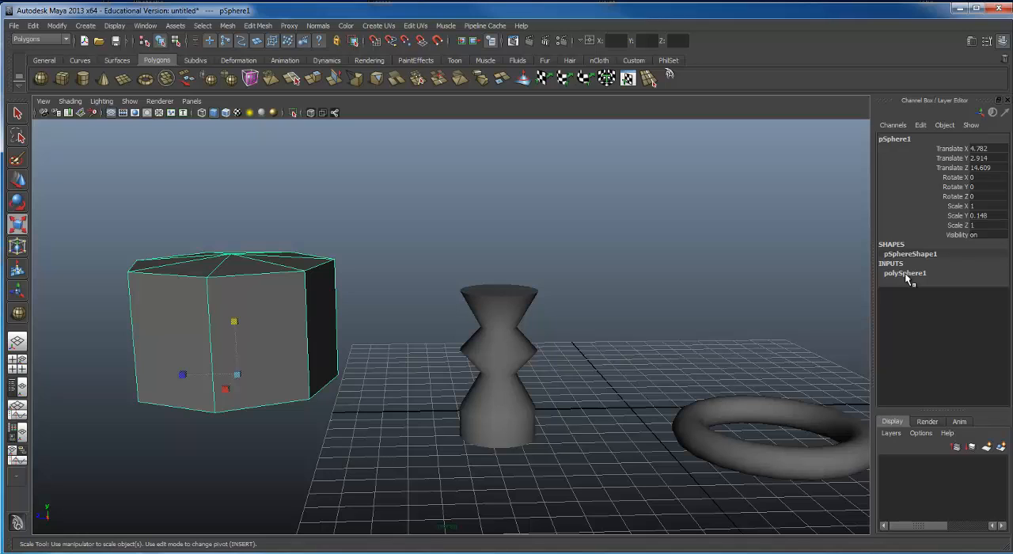
Step: Save the scene to the Desktop under the name mayaDemo as a Maya Binary file
left_click(11, 26)
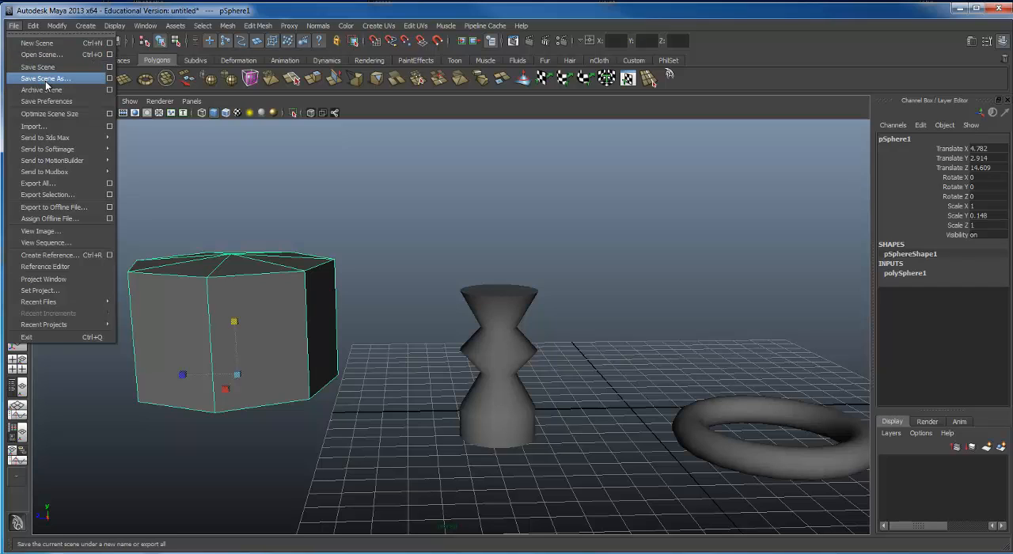
left_click(45, 81)
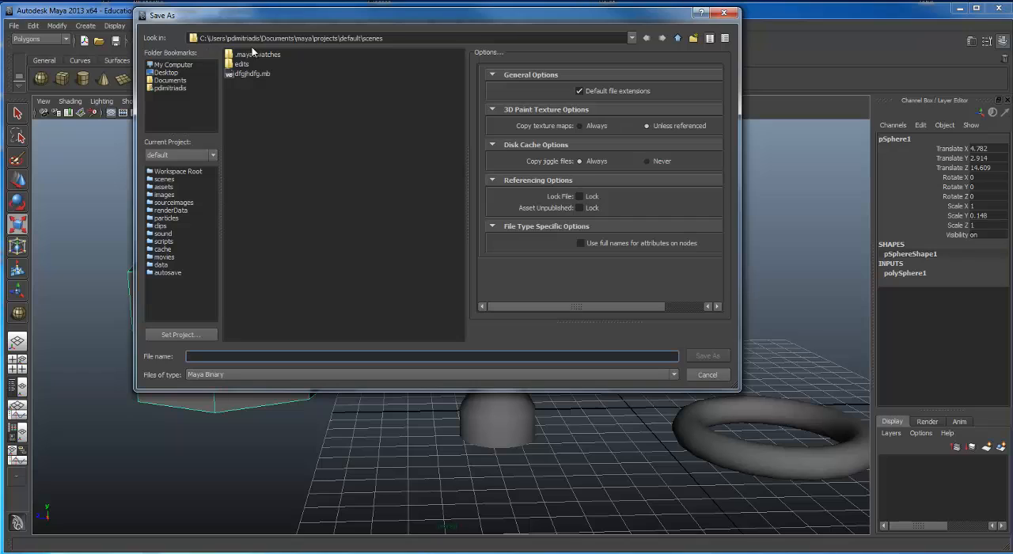
left_click(166, 73)
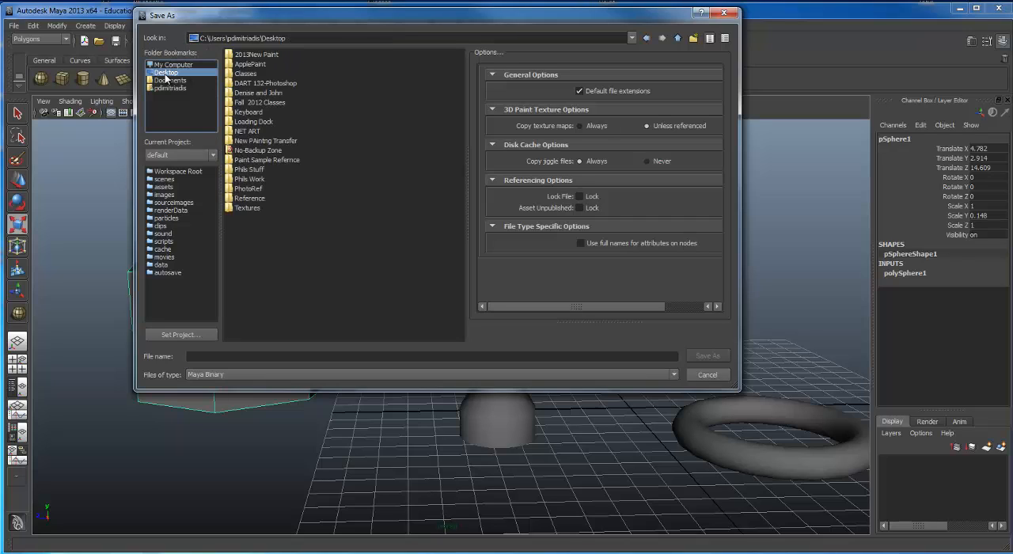
left_click(200, 355)
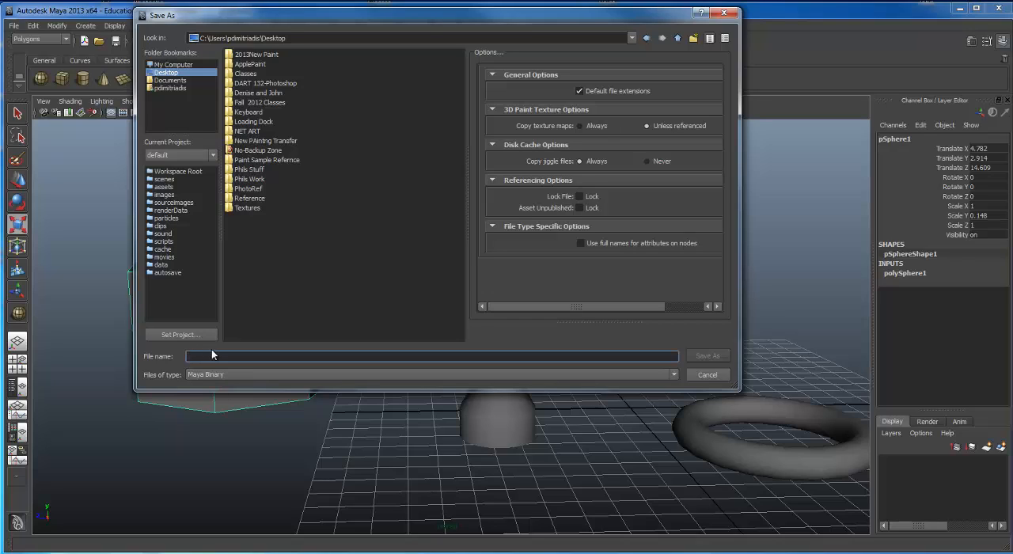
type("mayaDemo")
left_click(705, 356)
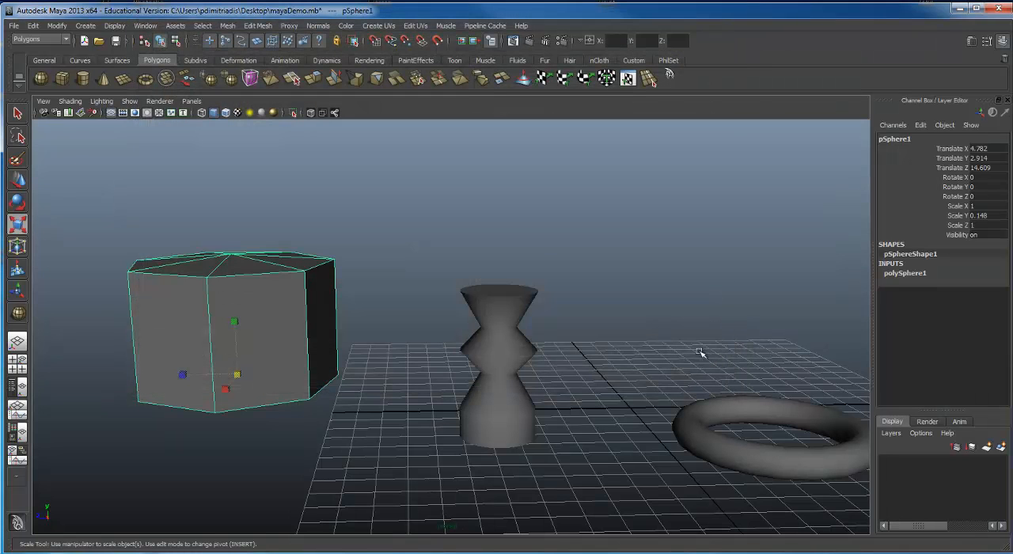
Step: Switch to the Windows desktop, dismiss the AutoPlay window, and move the DART 132-Photoshop folder beside the No-Backup Zone folder
left_click(958, 10)
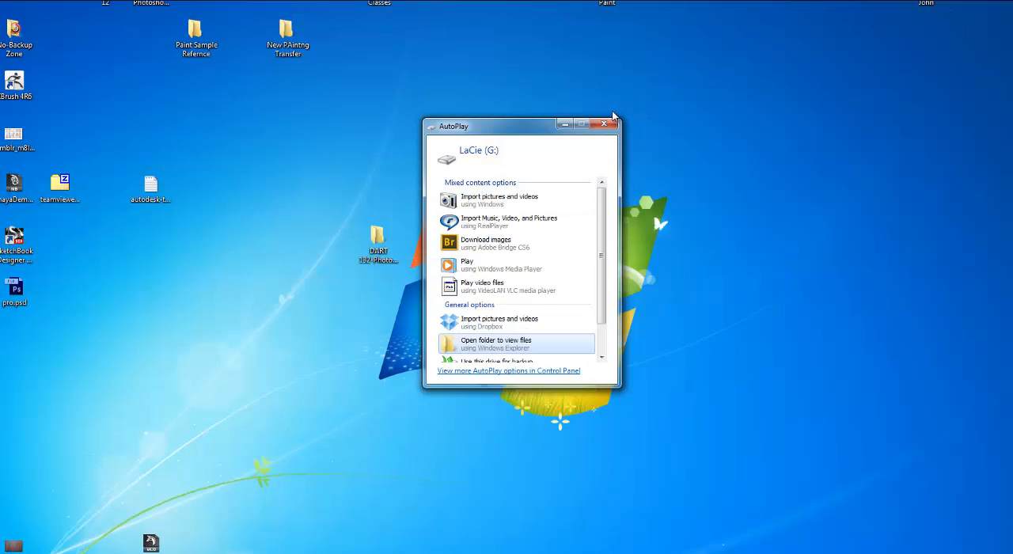
left_click(603, 127)
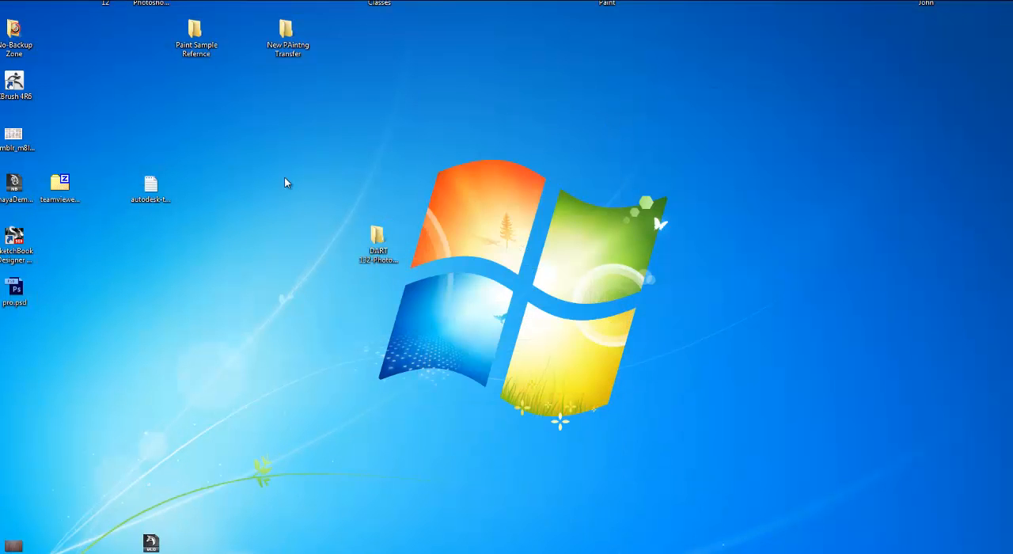
left_click(15, 182)
mouse_move(15, 182)
left_mouse_down()
mouse_move(378, 191)
mouse_move(32, 188)
mouse_move(8, 178)
left_mouse_up()
left_click(169, 132)
left_click_drag(377, 237, 60, 38)
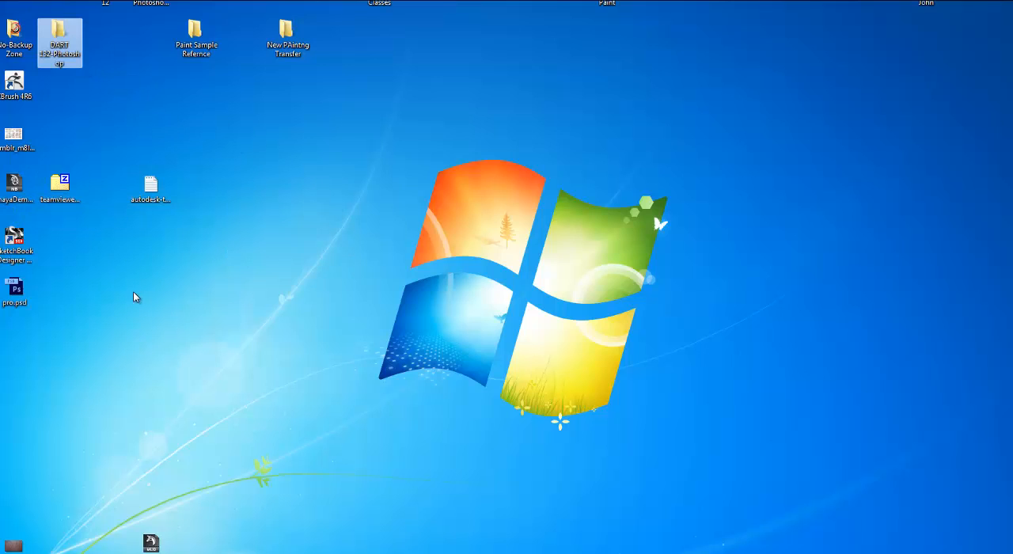
Step: Create a new folder named Chair on the desktop
right_click(199, 269)
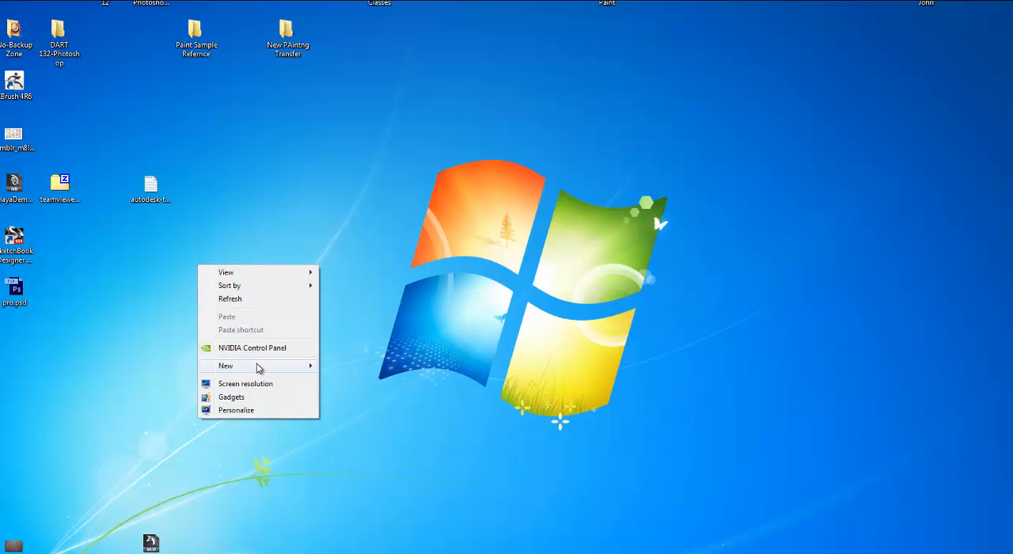
mouse_move(255, 366)
left_click(346, 366)
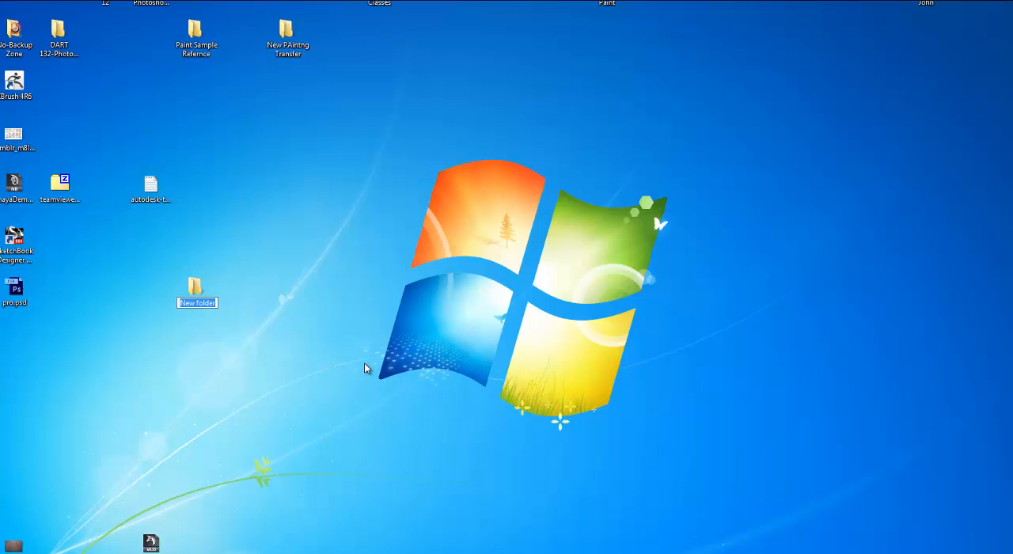
type("Chair")
key("Return")
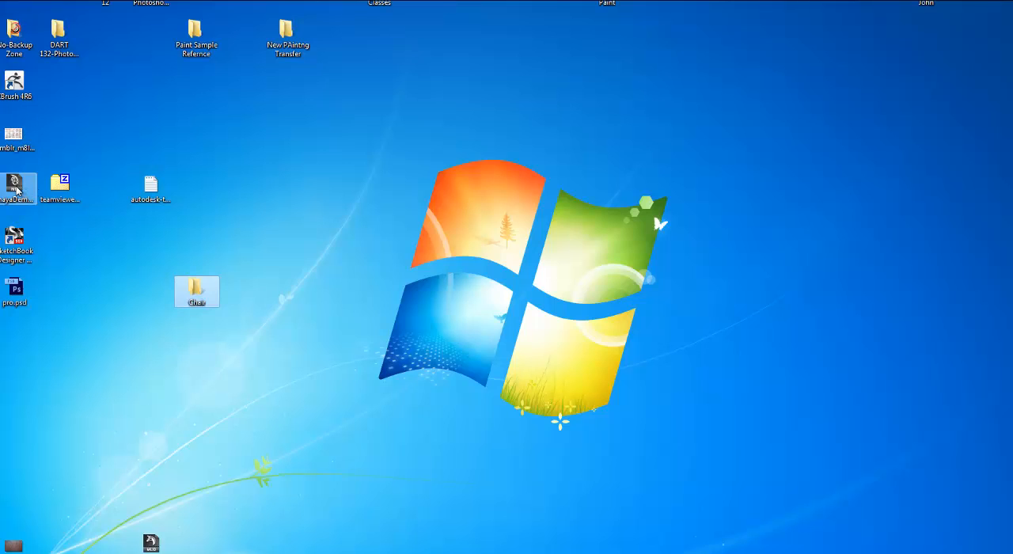
Step: Move the mayaDemo.mb file into the Chair folder and open that folder to check its contents
left_click_drag(35, 199, 205, 293)
double_click(204, 291)
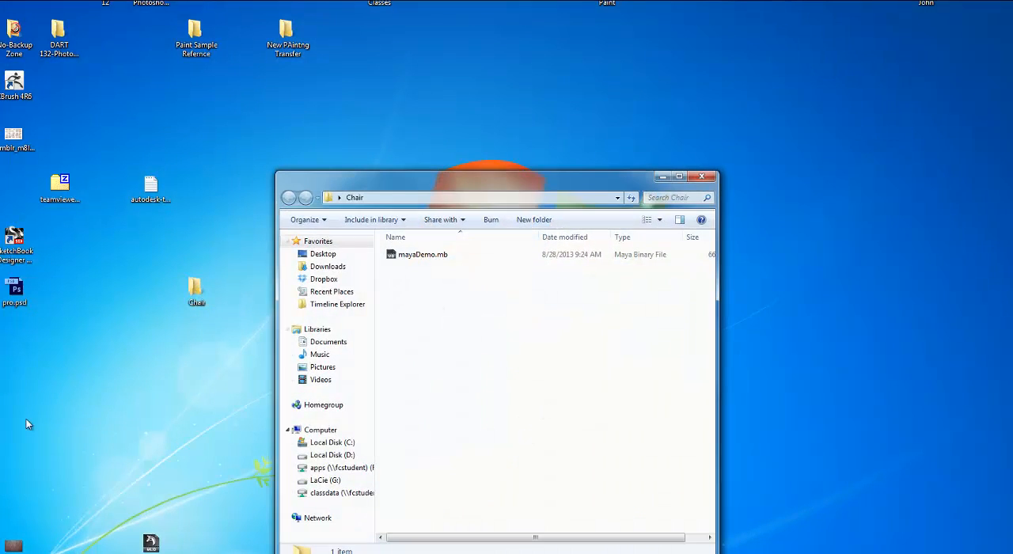
Step: Switch back to Maya, duplicate the faceted prism and scale the copy into a wide, thin slab, about 1.236 in X and Z and 0.014 in Y
left_click(101, 324)
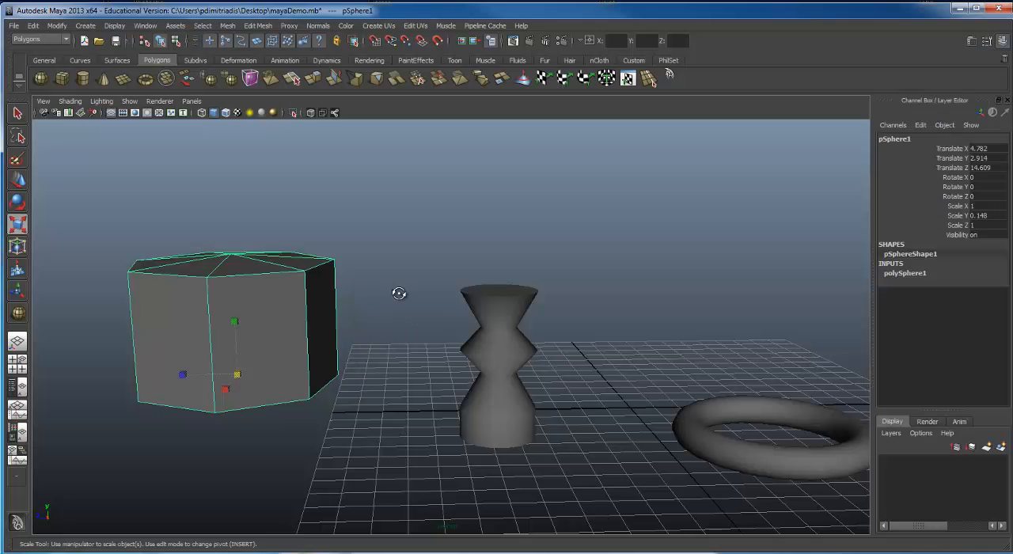
scroll(328, 261, "up", 3)
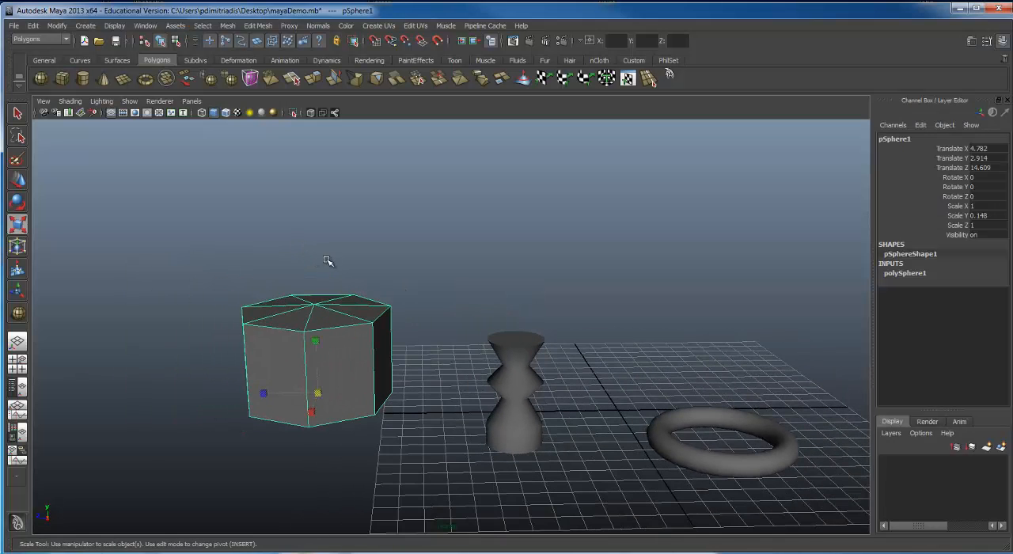
key("w")
left_click_drag(209, 285, 400, 298, "alt")
key("F8")
left_click_drag(370, 354, 370, 265, "alt")
key("F8")
key("ctrl+d")
key("e")
key("r")
left_click_drag(370, 264, 418, 307, "alt")
left_click_drag(418, 307, 374, 246, "alt")
Step: Raise the slab onto the prism's top at about 5.018 in Translate Y, and group the two objects
key("w")
left_click_drag(369, 238, 372, 271)
right_click_drag(434, 275, 371, 273, "alt")
left_click_drag(372, 273, 413, 288, "alt")
left_click(388, 334)
left_click(425, 304, "shift")
middle_click_drag(423, 288, 411, 299, "alt")
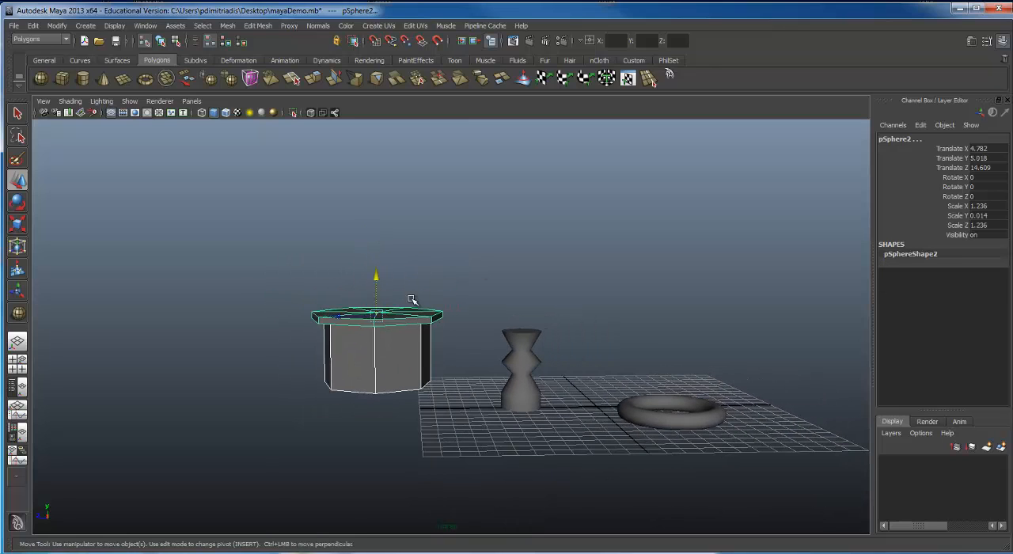
key("ctrl+g")
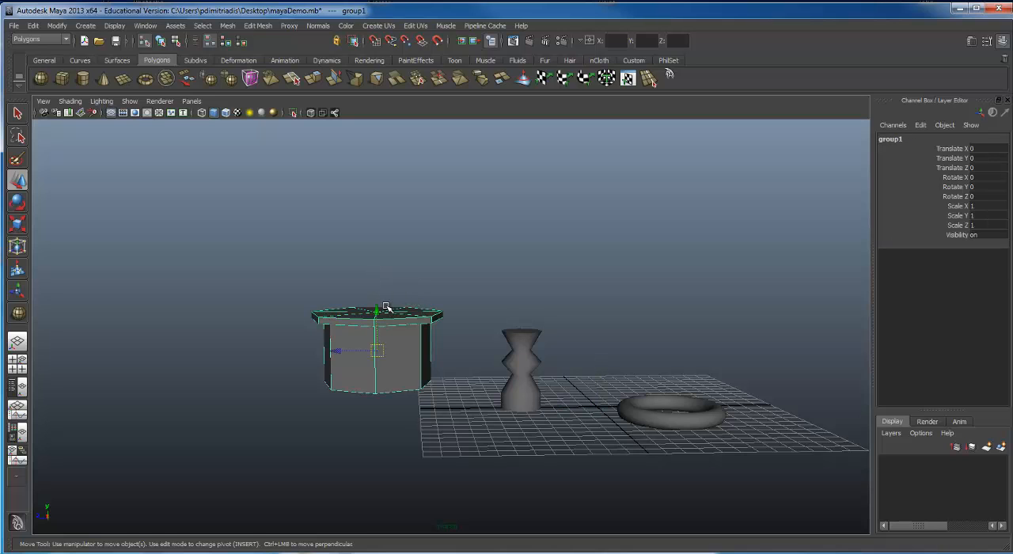
Step: Duplicate the prism-and-slab group, scale the copy uniformly to about 0.519, and raise it about 3.141 in Y to sit on the original
left_click_drag(367, 227, 369, 231)
key("ctrl+z")
left_click_drag(375, 309, 340, 307)
key("e")
key("r")
middle_click_drag(400, 241, 403, 236, "alt")
key("w")
left_click_drag(399, 242, 597, 223)
Step: Save the scene as a new version named Chair2 in the Desktop's Chair folder
left_click(13, 25)
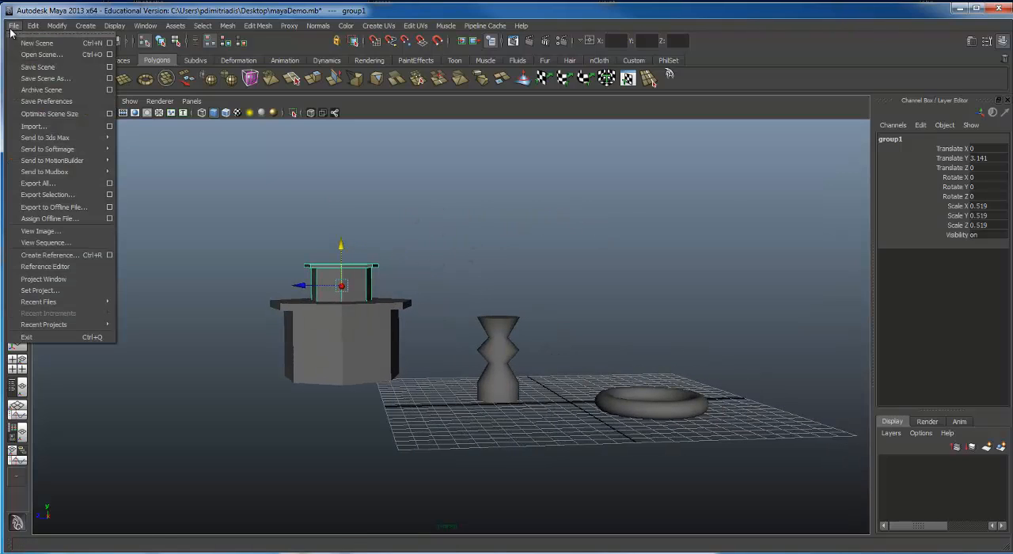
left_click(31, 78)
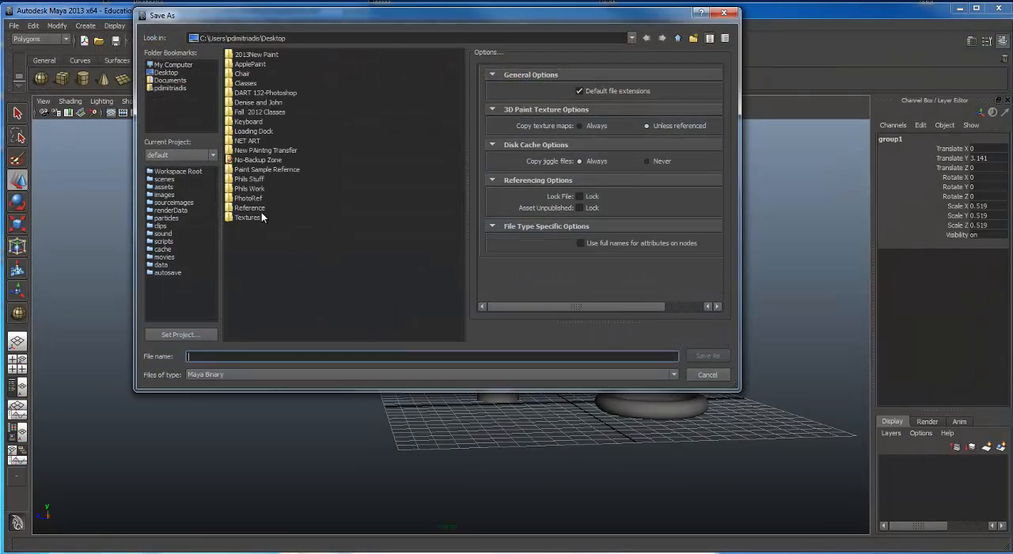
double_click(245, 74)
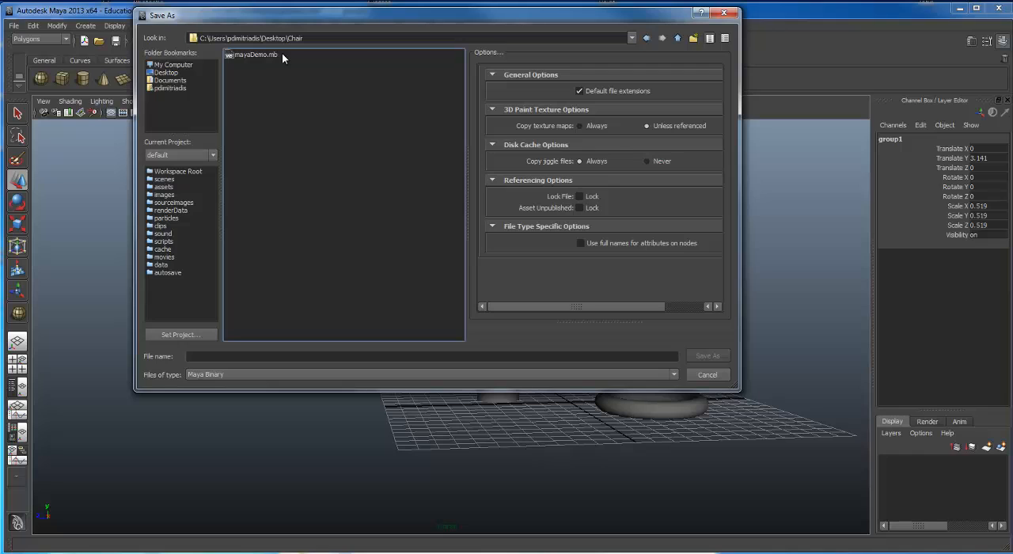
left_click(206, 356)
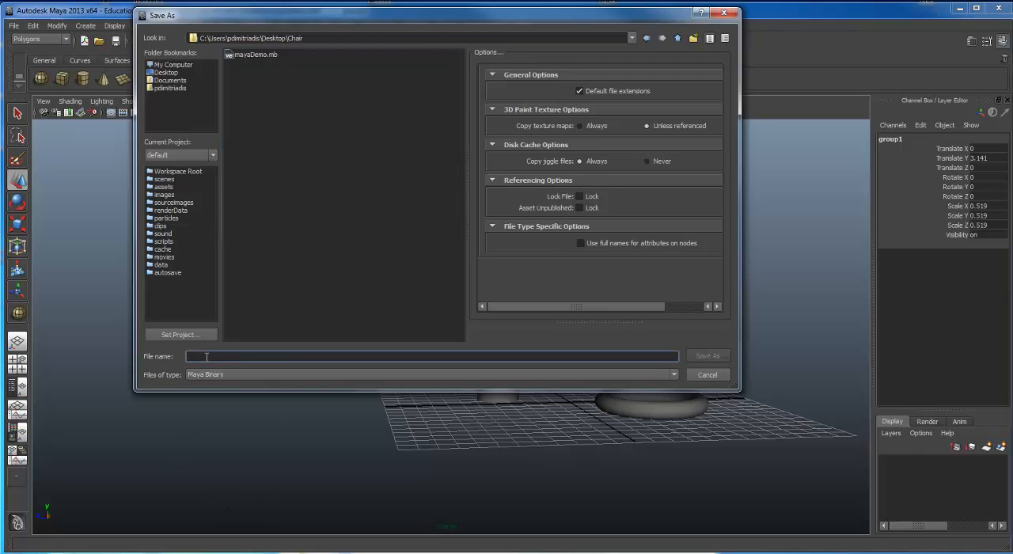
type("Ch")
type("ai")
type("r3")
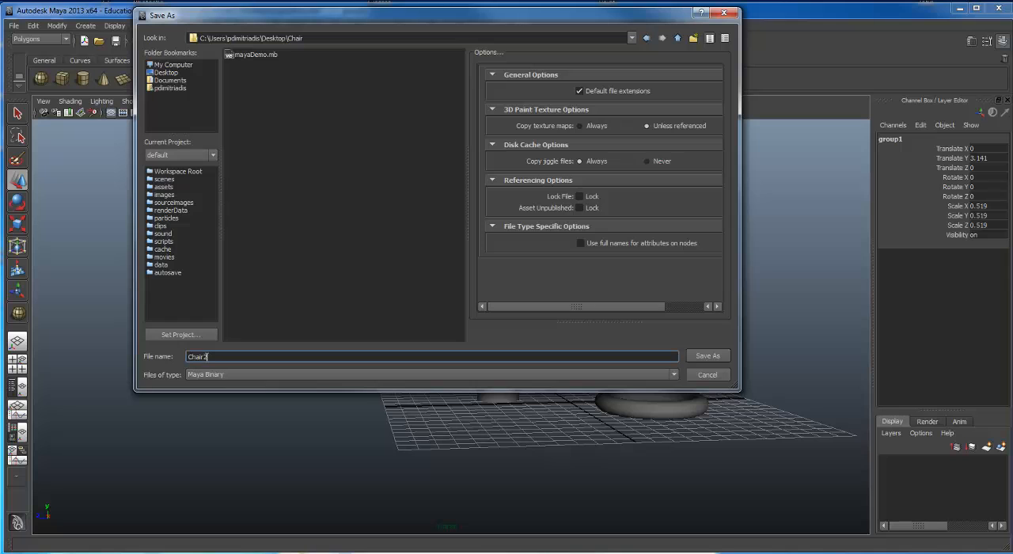
left_click(695, 357)
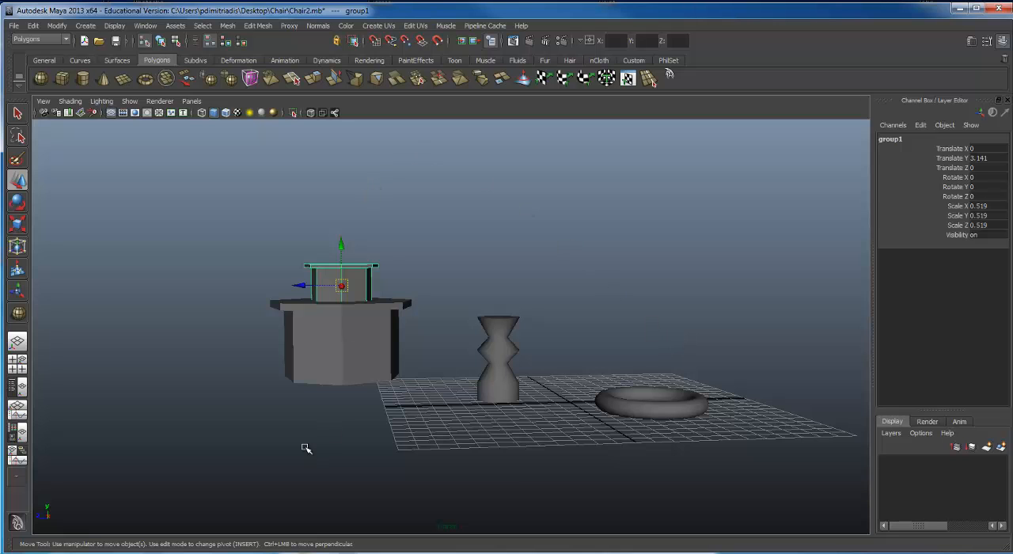
left_click_drag(425, 400, 463, 362, "alt")
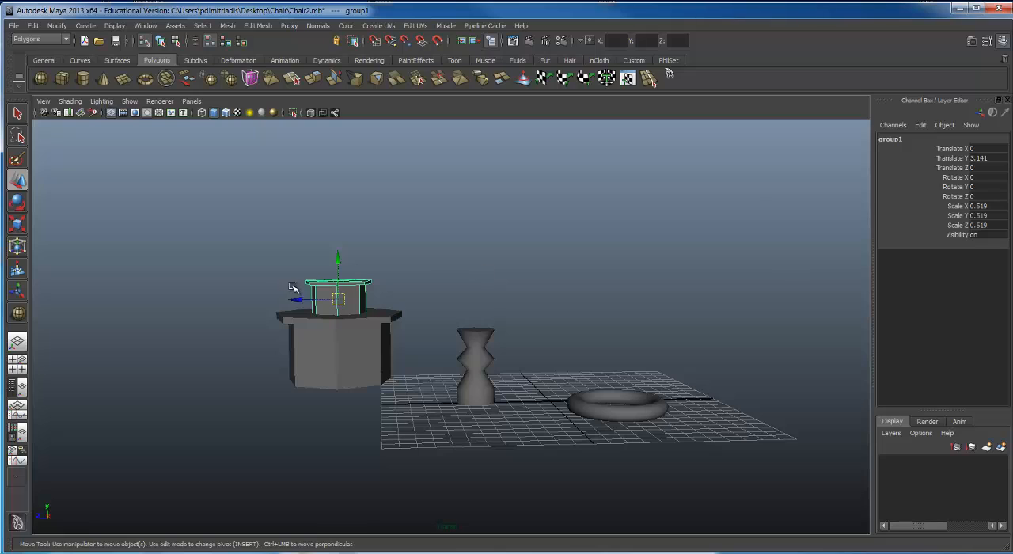